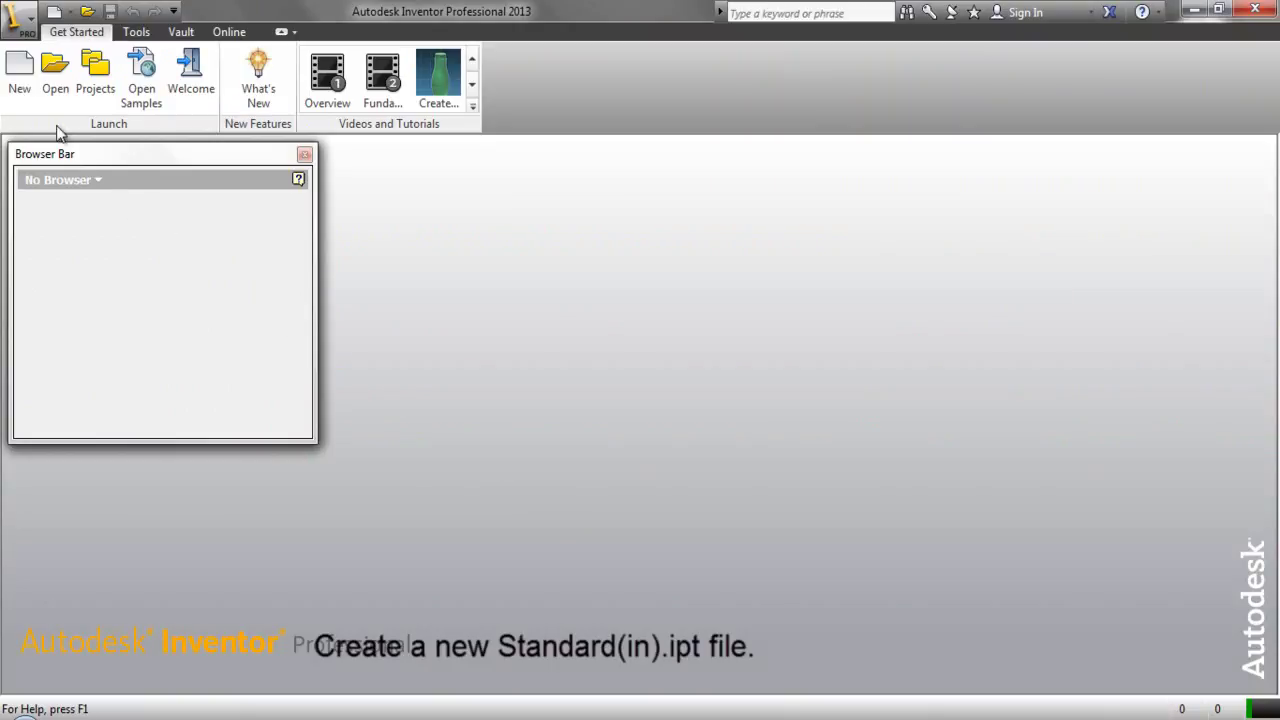
# - Create a new part, Part1, from the English Standard(in).ipt template
pyautogui.click(20, 80)
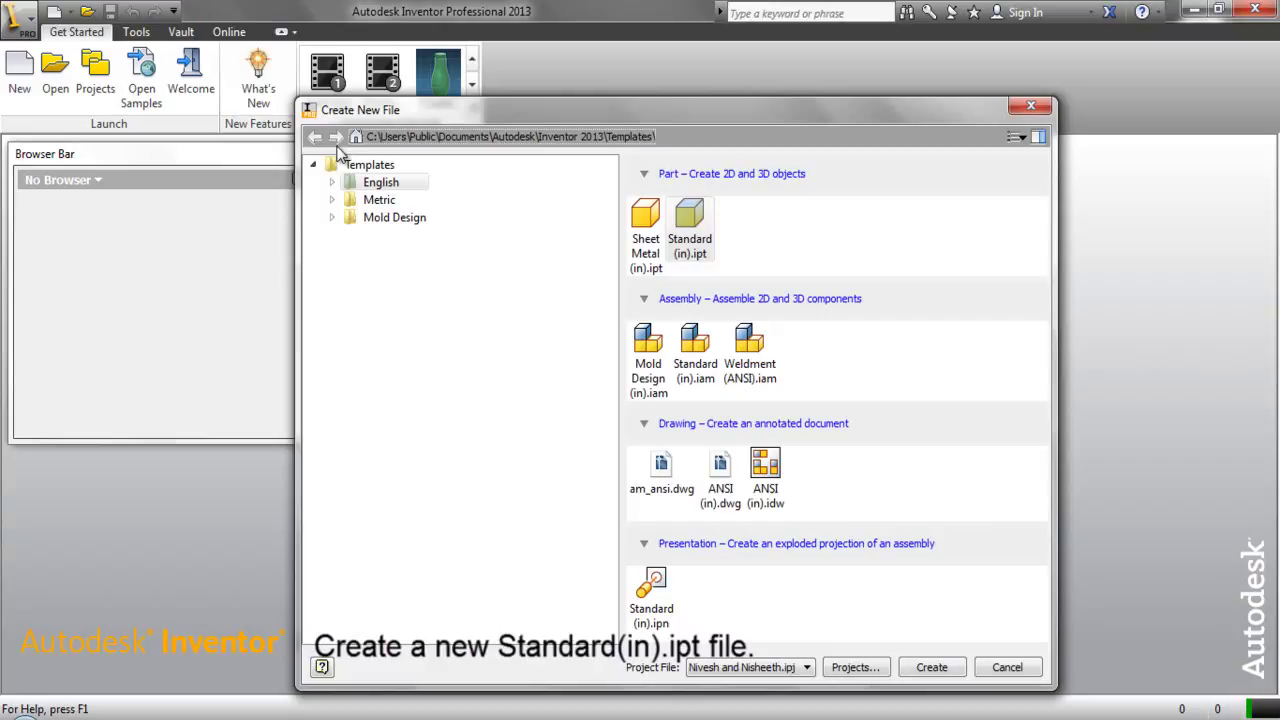
pyautogui.click(706, 218)
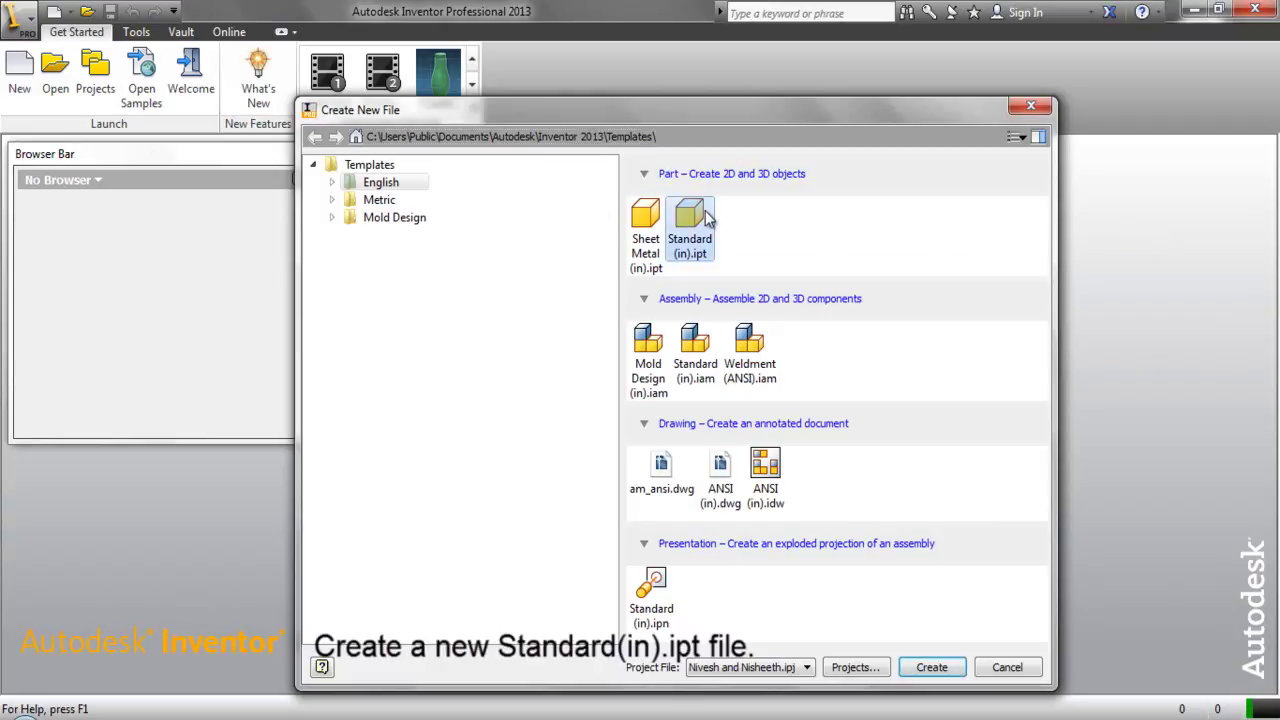
pyautogui.click(933, 667)
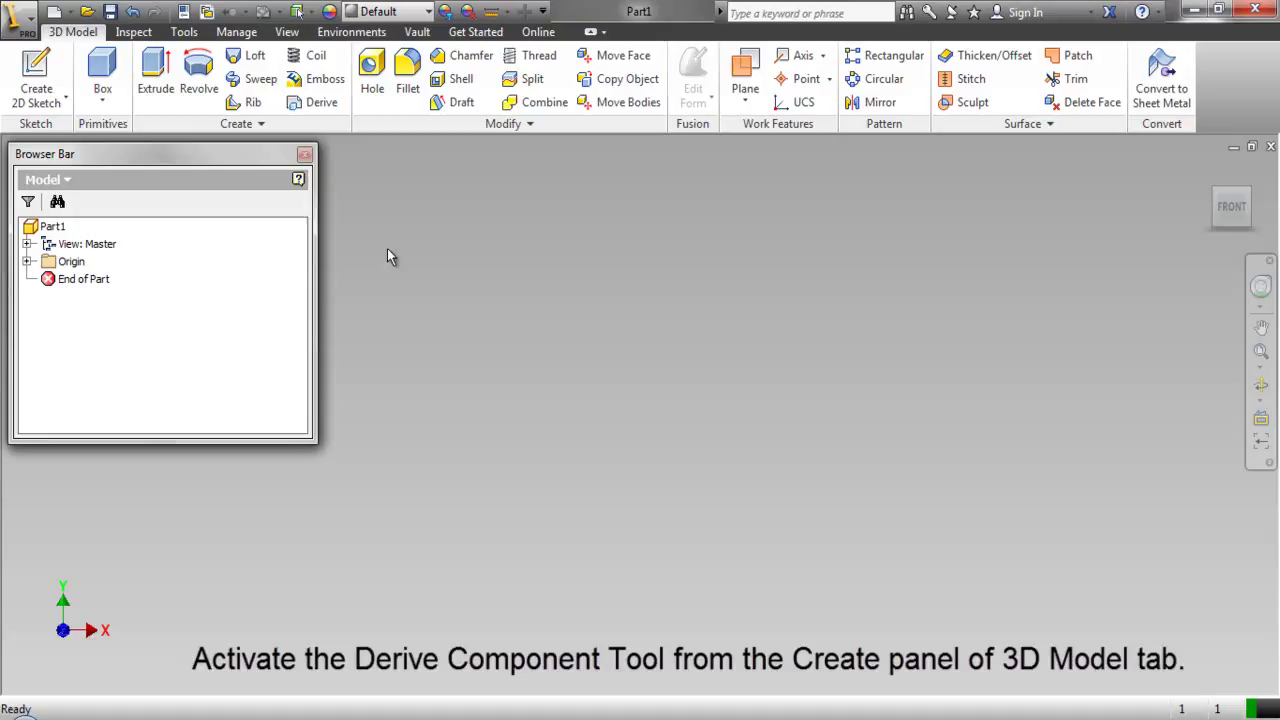
# - Derive the Sketches node of 'Base Sketch of Tray.ipt' into Part1
pyautogui.click(320, 114)
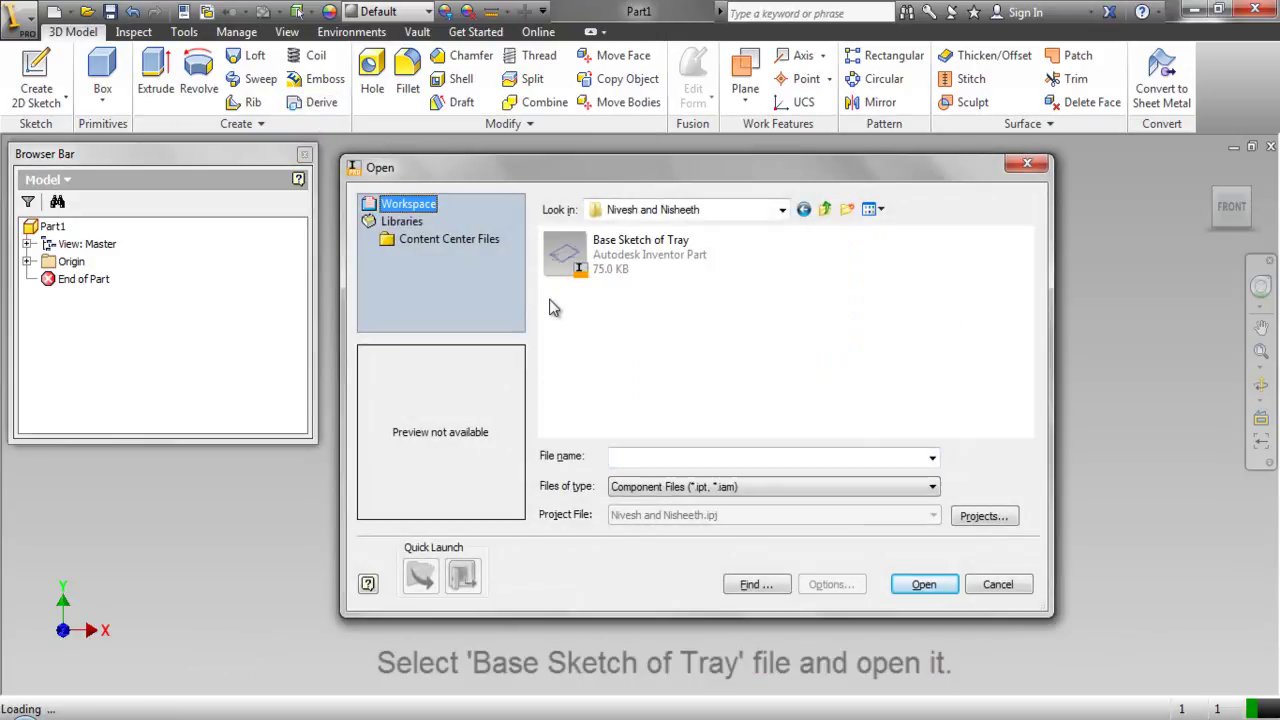
pyautogui.click(622, 270)
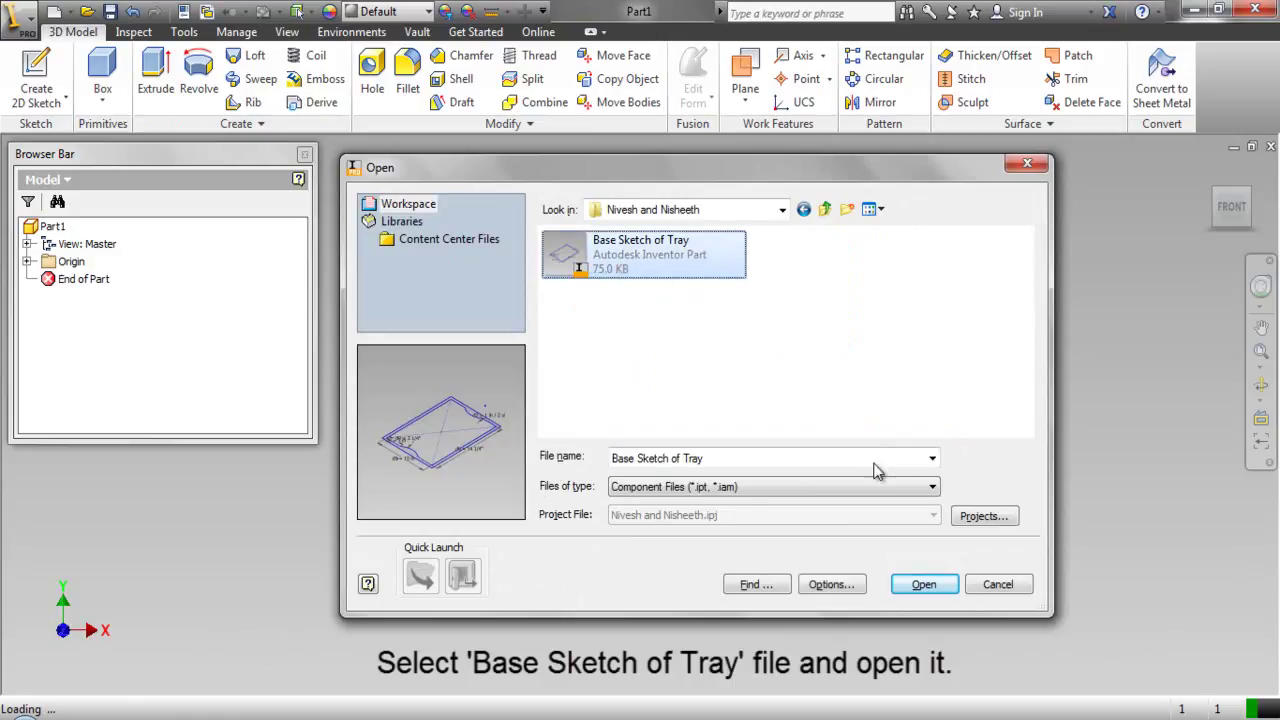
pyautogui.click(912, 584)
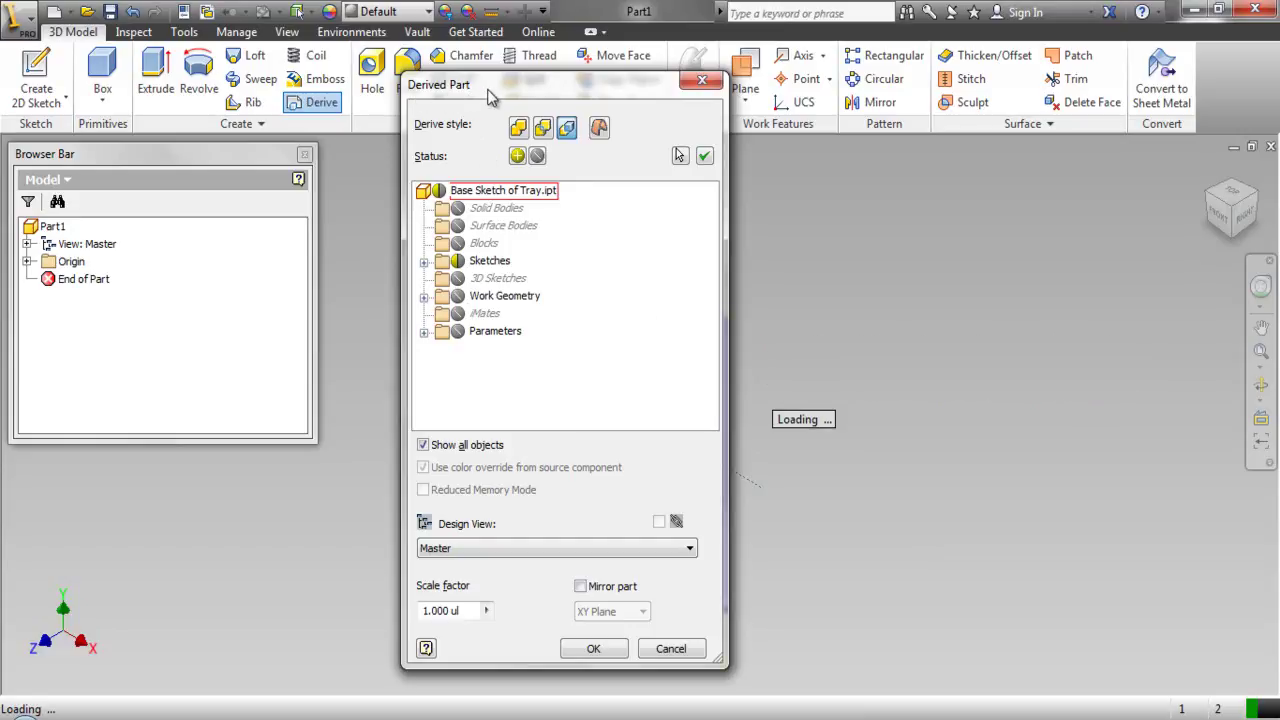
pyautogui.click(478, 266)
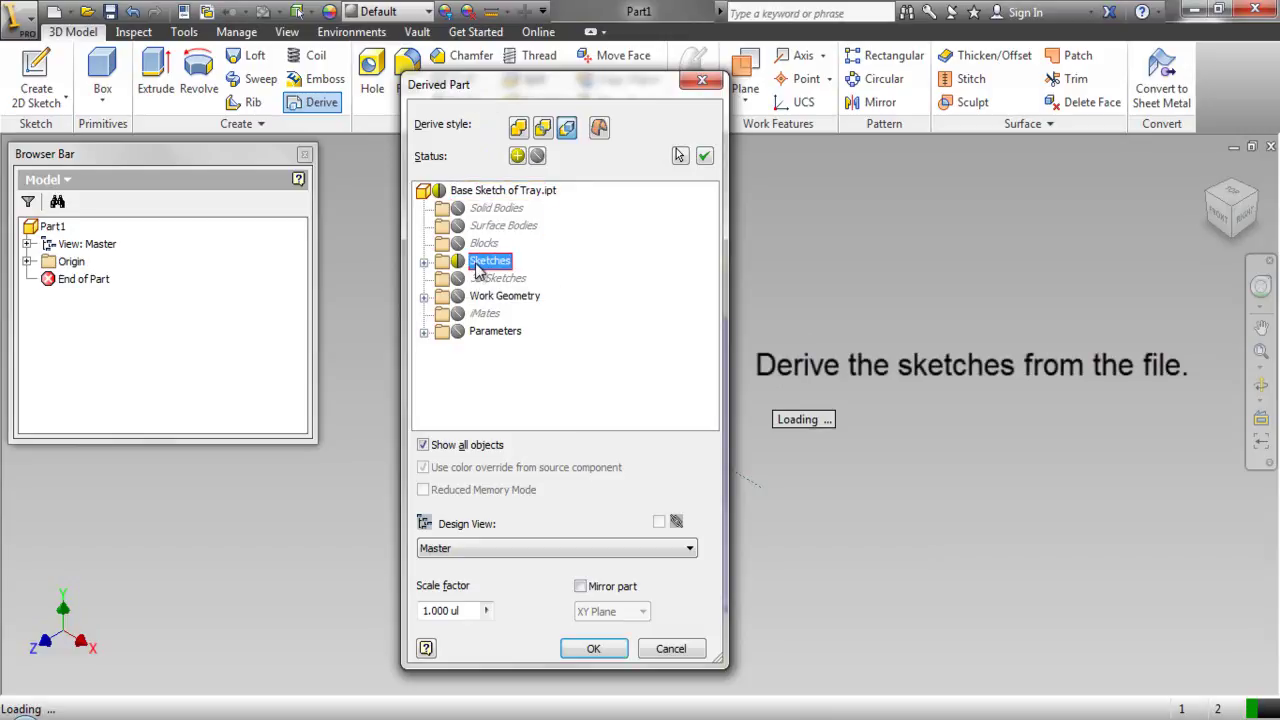
pyautogui.click(518, 157)
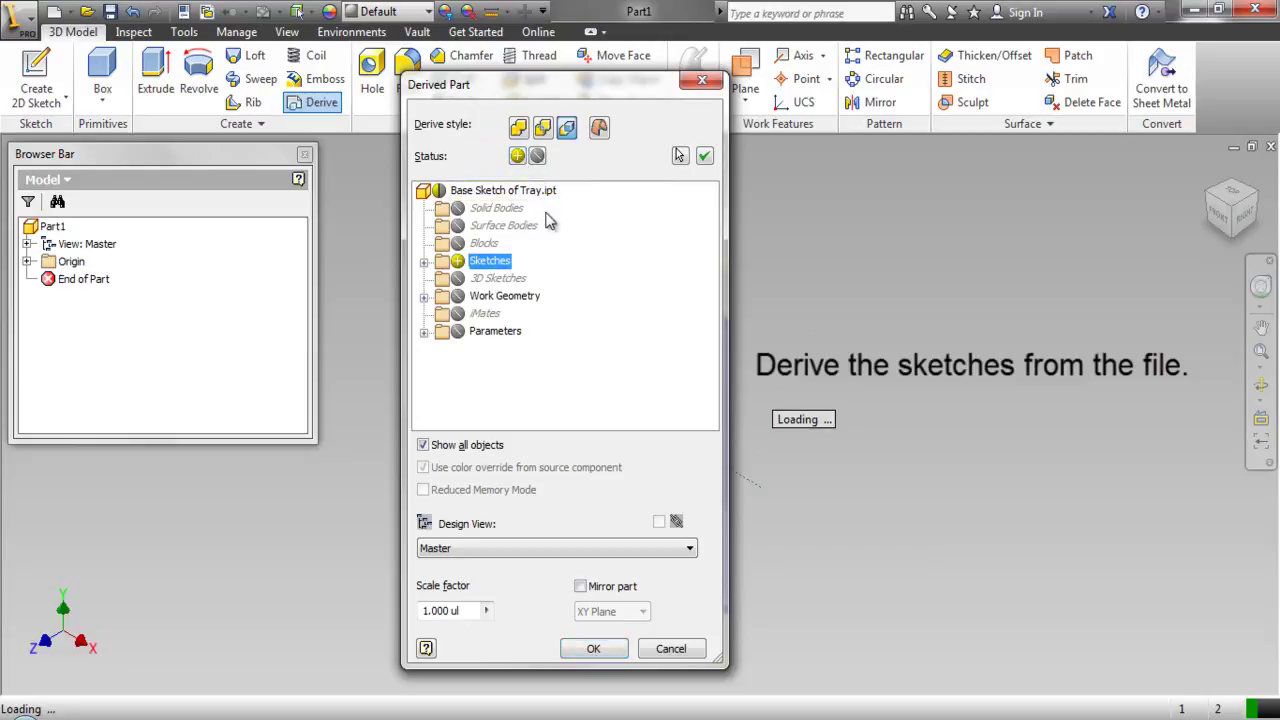
pyautogui.click(594, 649)
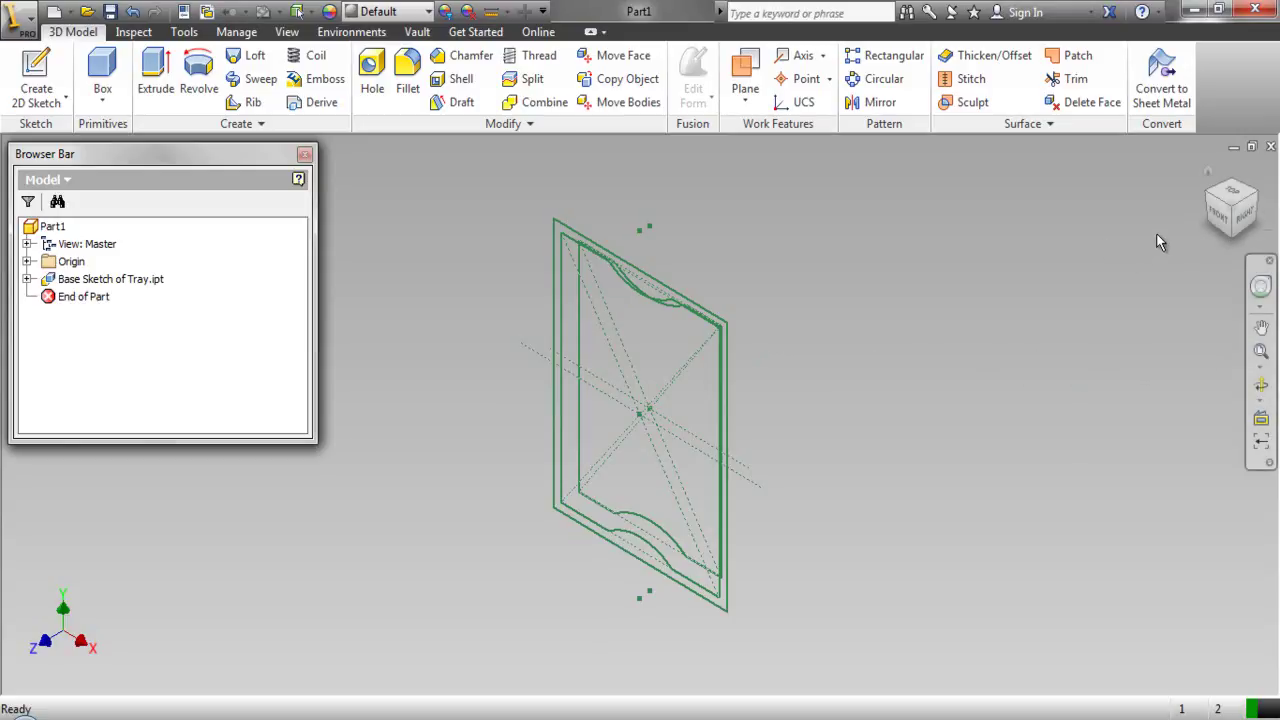
# - Inspect the tray sketches side-on, identify Sketch1 and Sketch2 in the browser, then return to Home view
pyautogui.click(1245, 222)
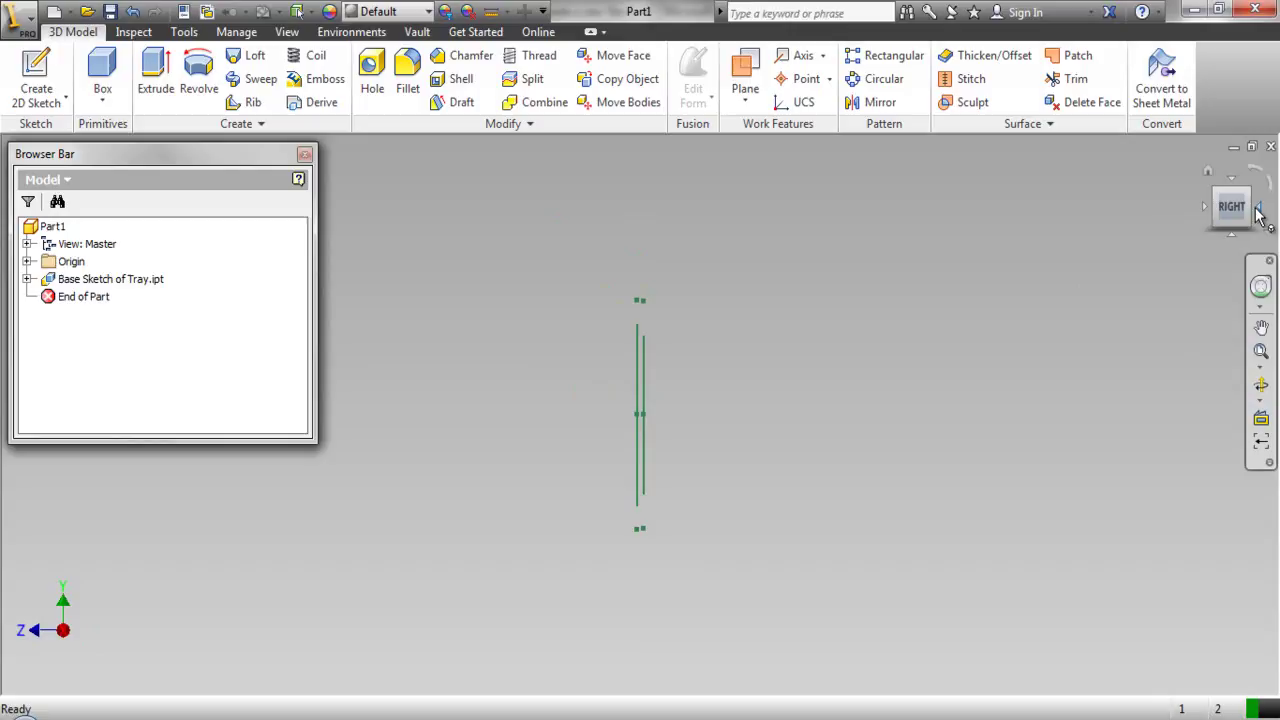
pyautogui.click(1270, 190)
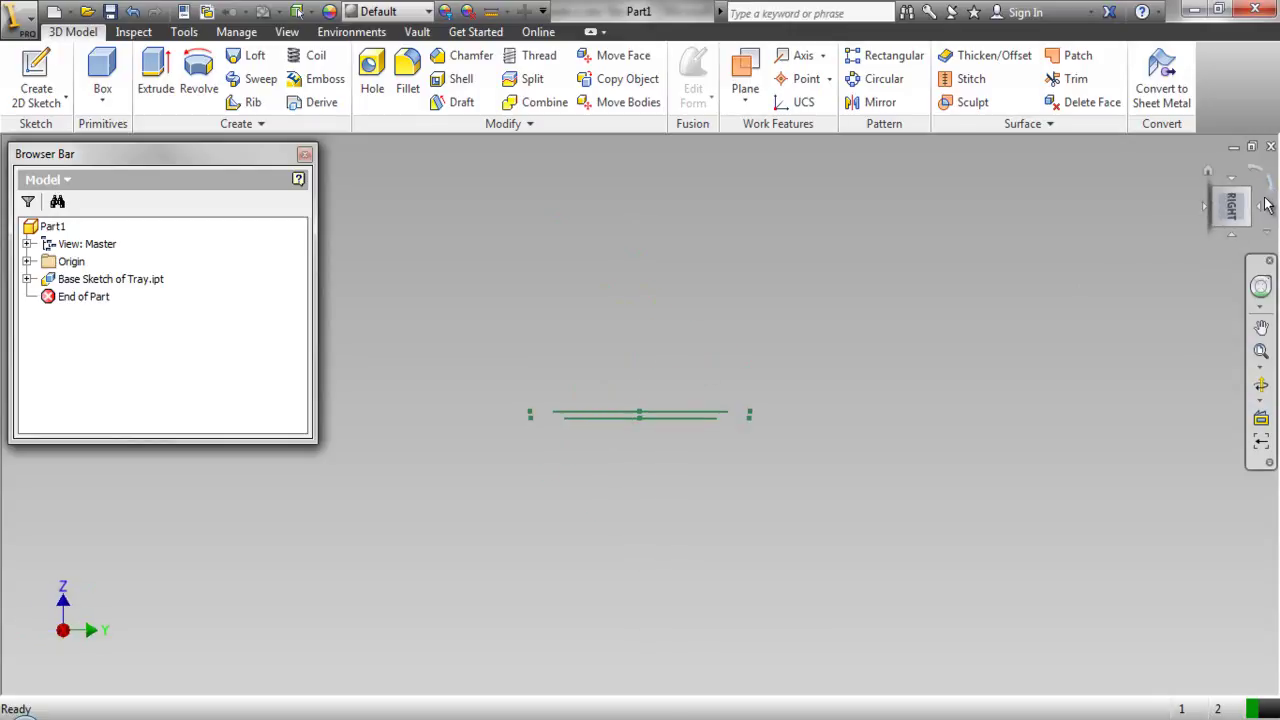
pyautogui.scroll(-5, 630, 420)
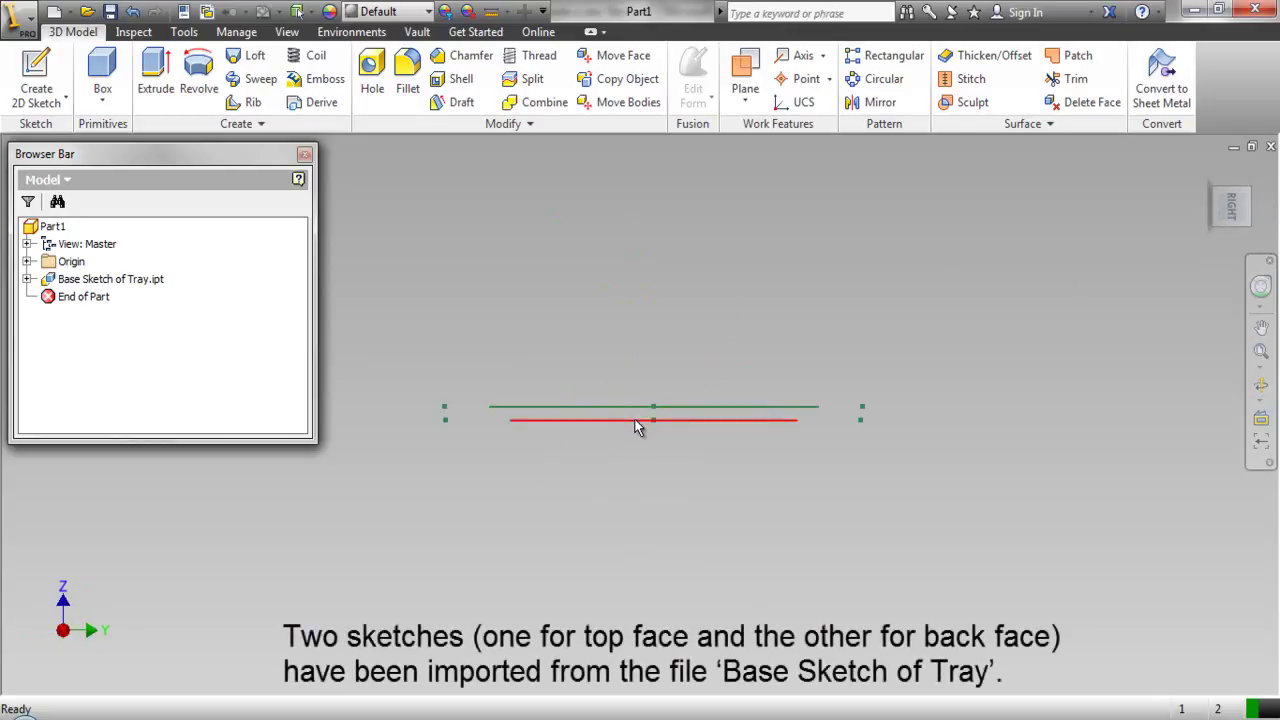
pyautogui.click(27, 279)
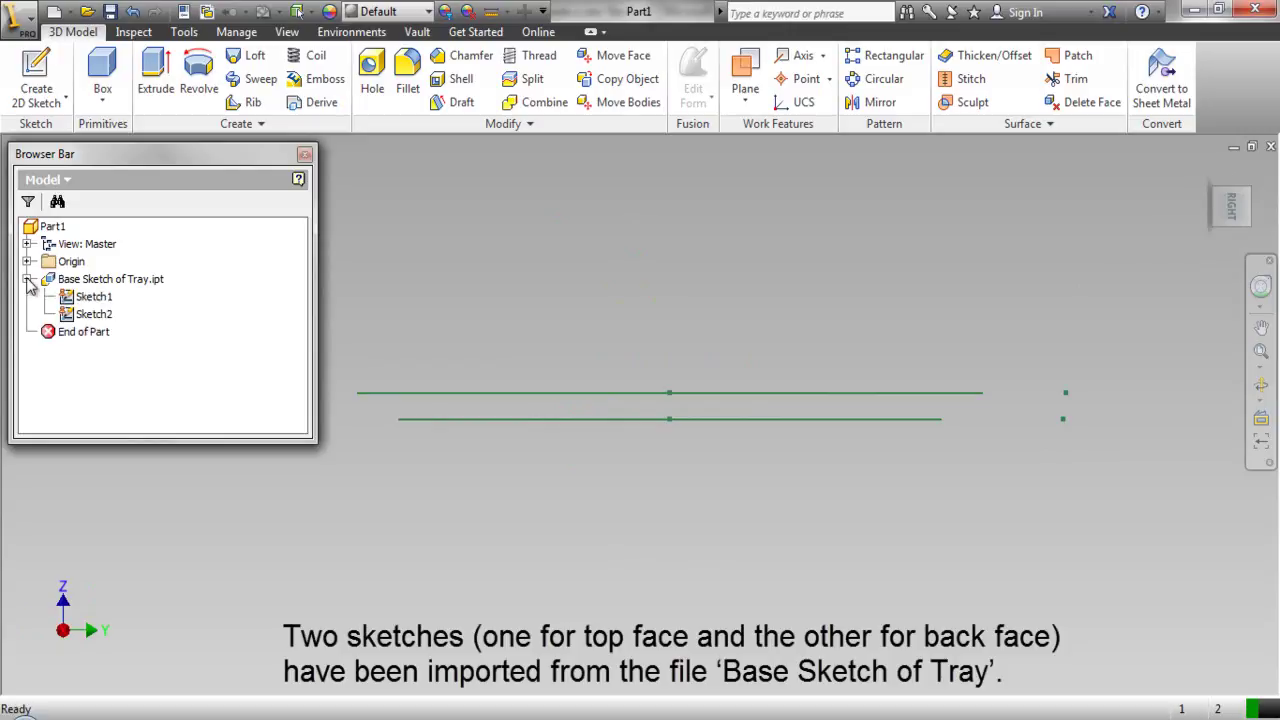
pyautogui.click(80, 298)
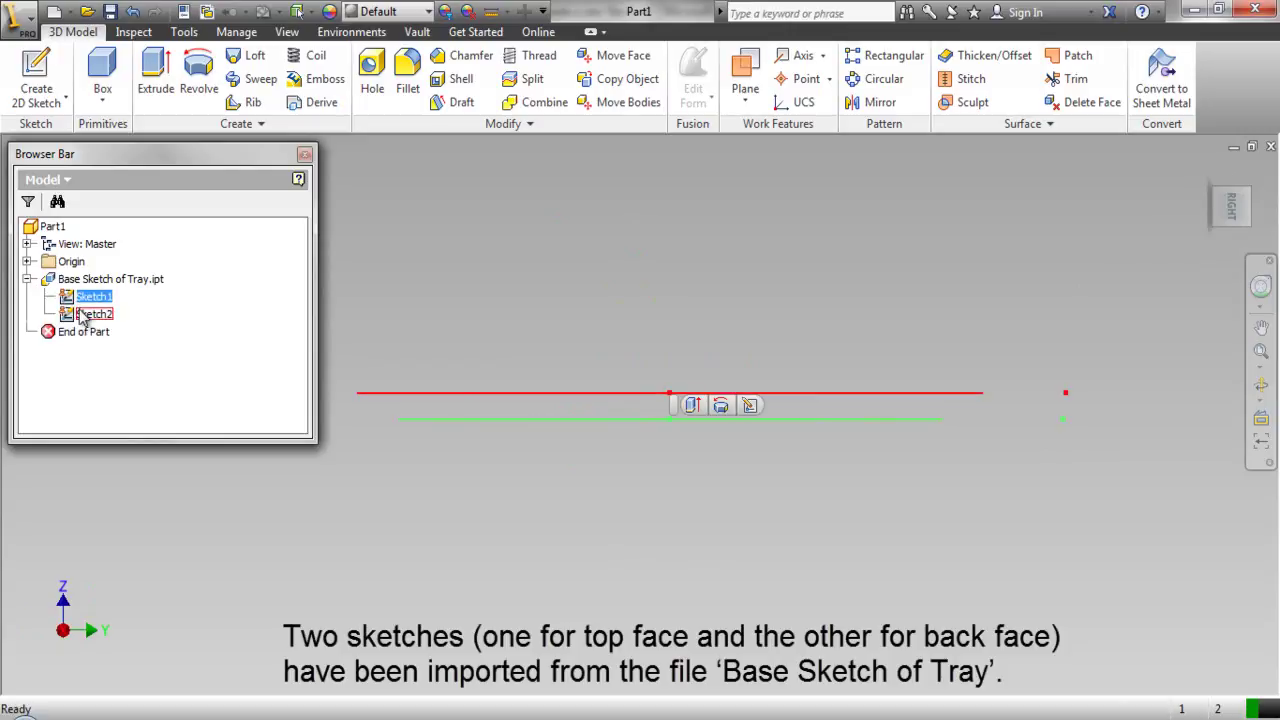
pyautogui.click(83, 316)
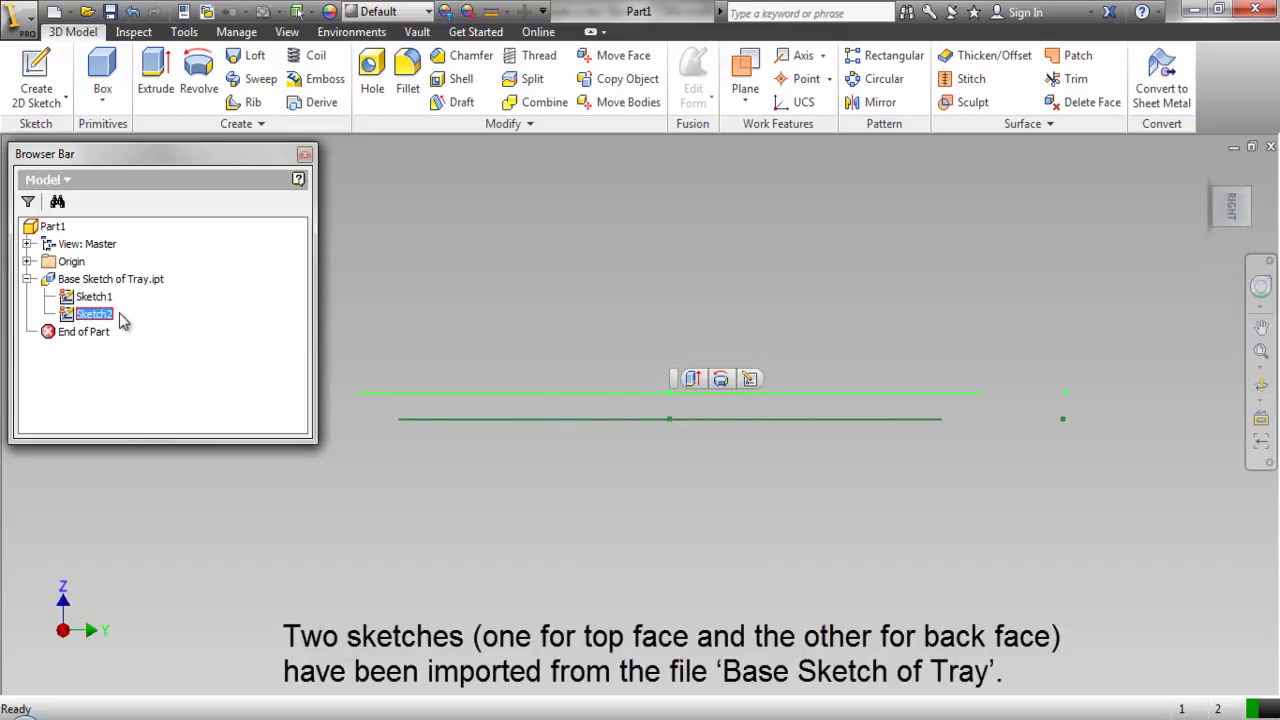
pyautogui.click(149, 317)
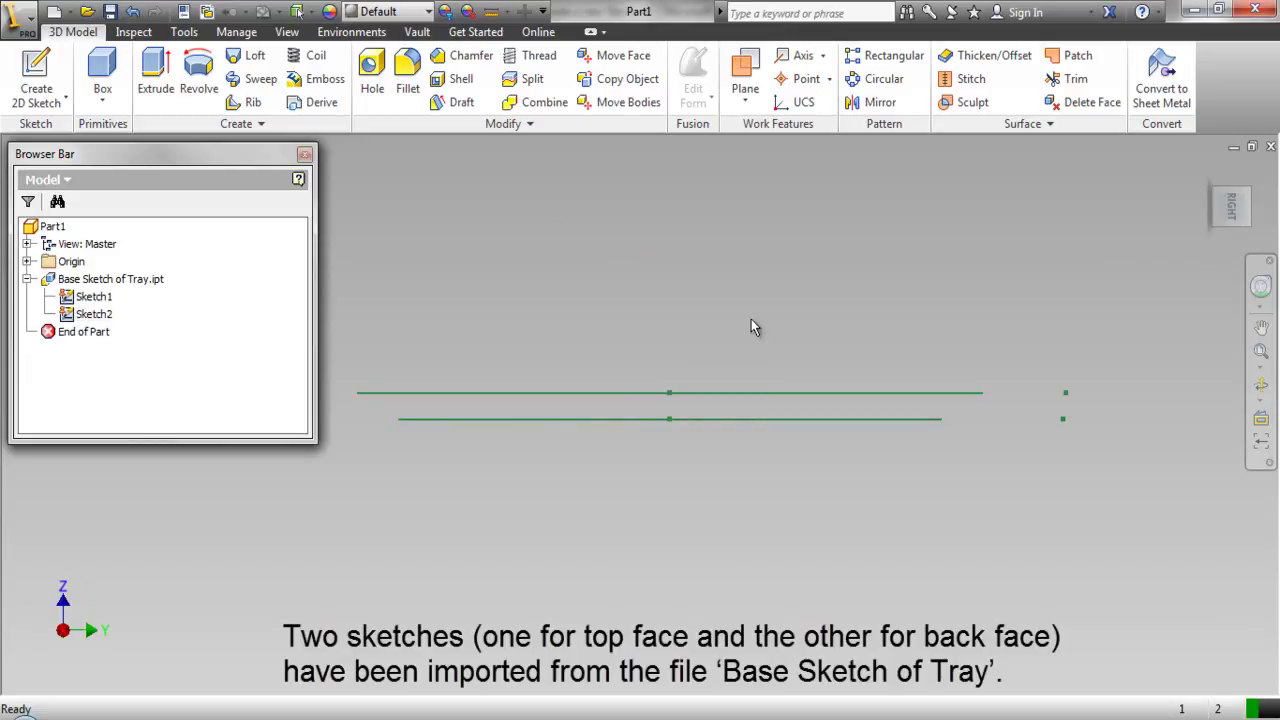
pyautogui.click(1218, 197)
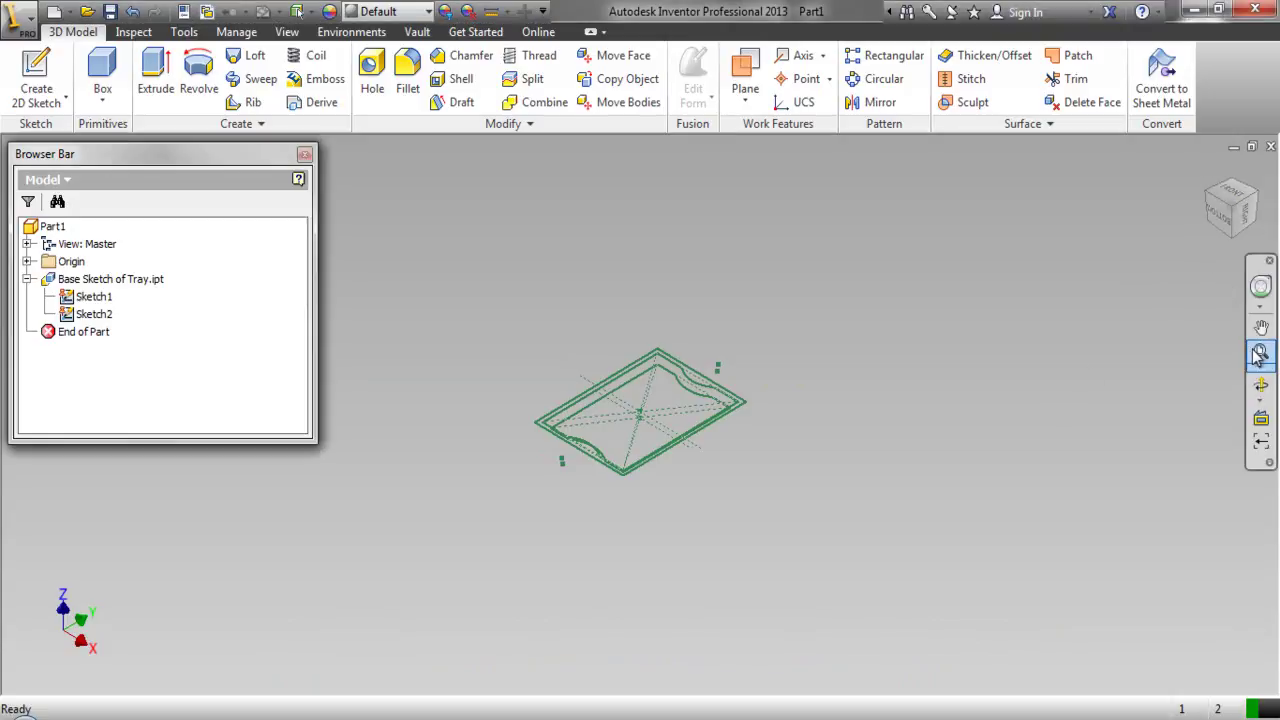
# - Fill the top sketch profile with a boundary patch surface, Boundary Patch1
pyautogui.click(1259, 355)
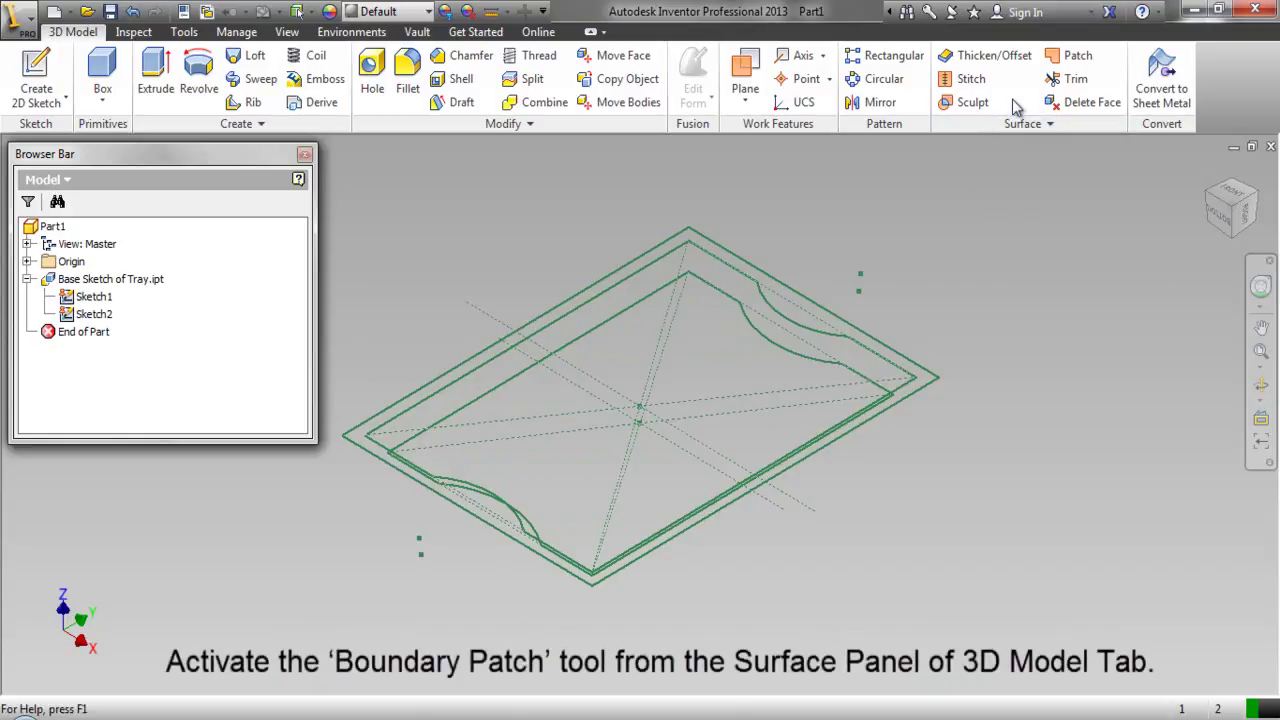
pyautogui.click(1078, 57)
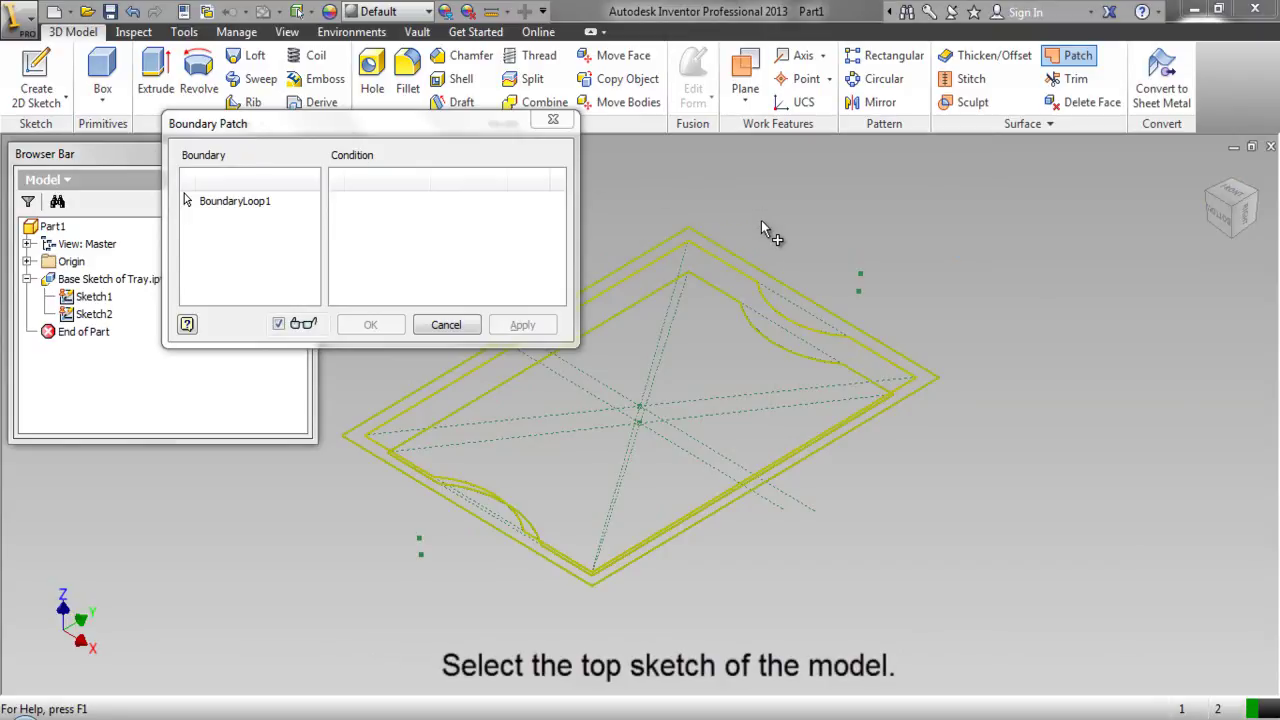
pyautogui.click(757, 272)
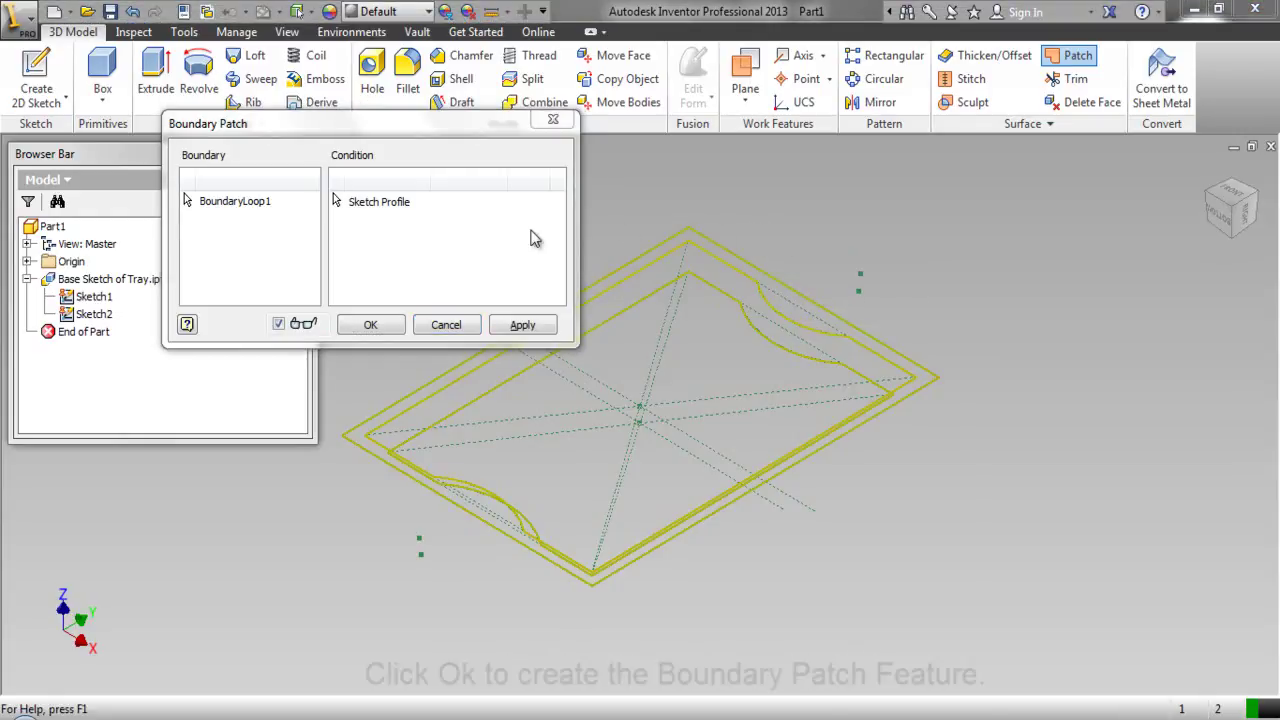
pyautogui.click(372, 326)
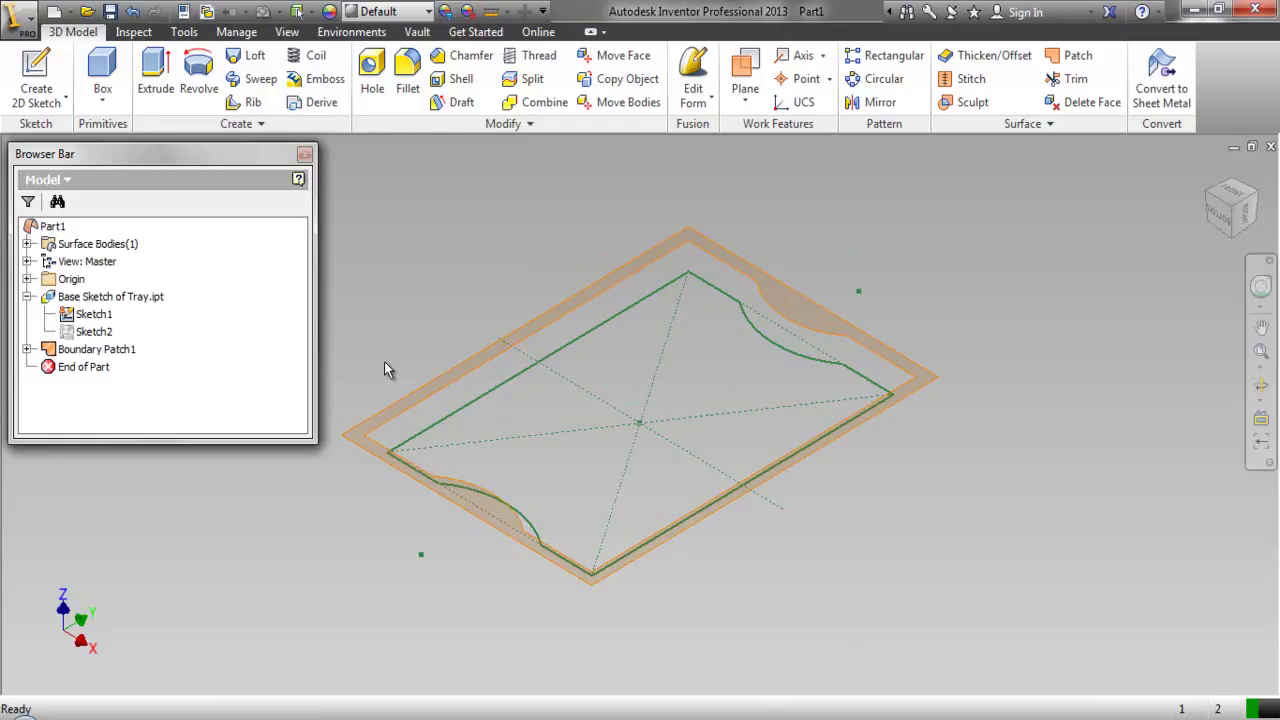
# - Repeat Boundary Patch on the bottom sketch profile, then collapse the model tree
pyautogui.rightClick(449, 228)
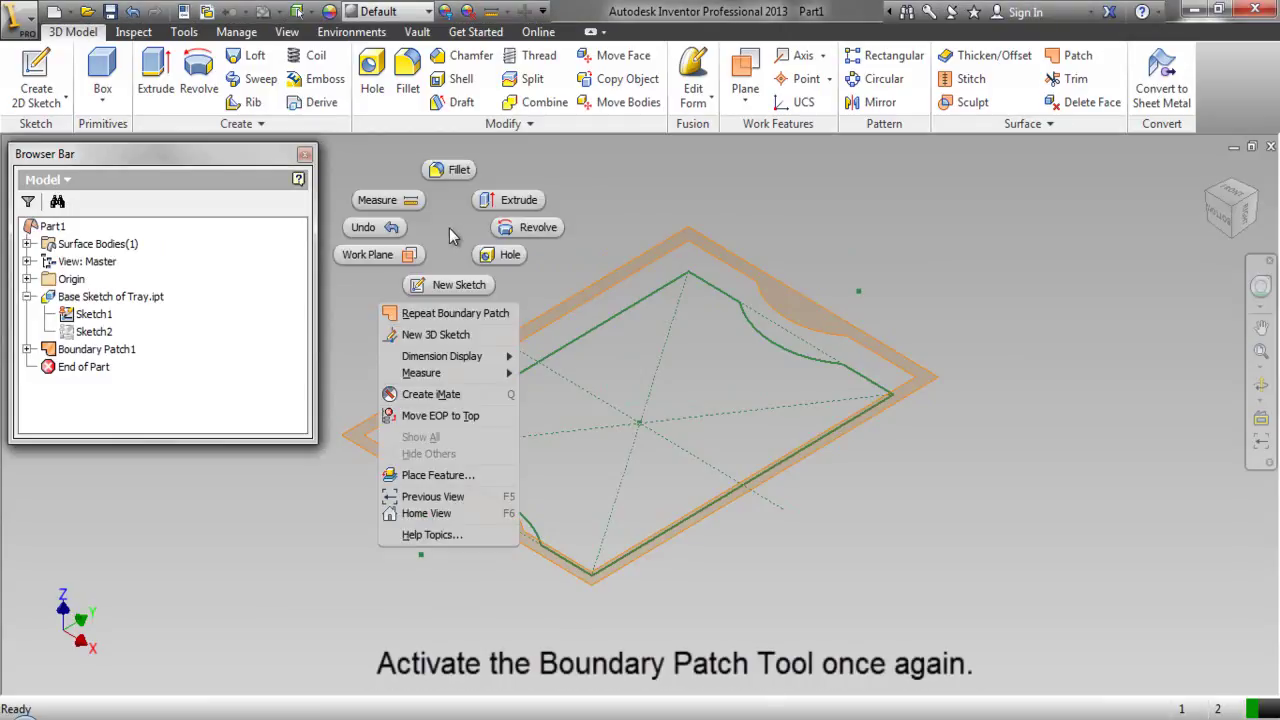
pyautogui.click(452, 316)
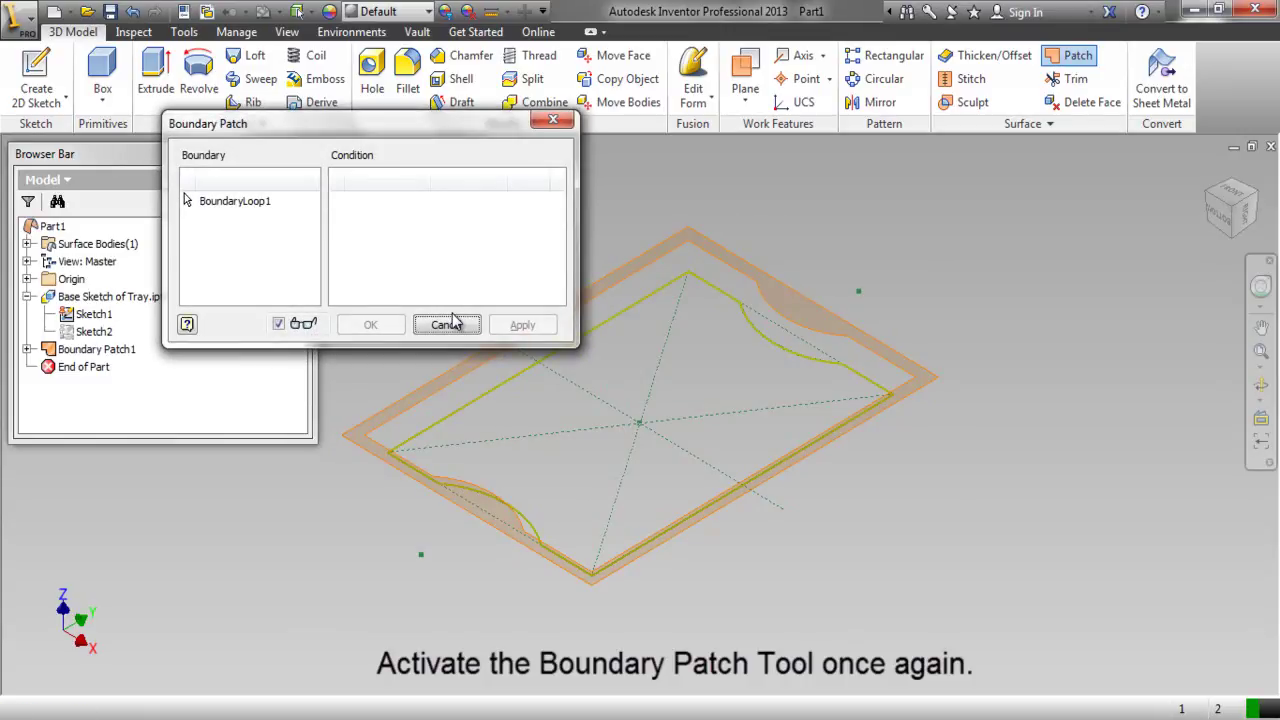
pyautogui.click(628, 341)
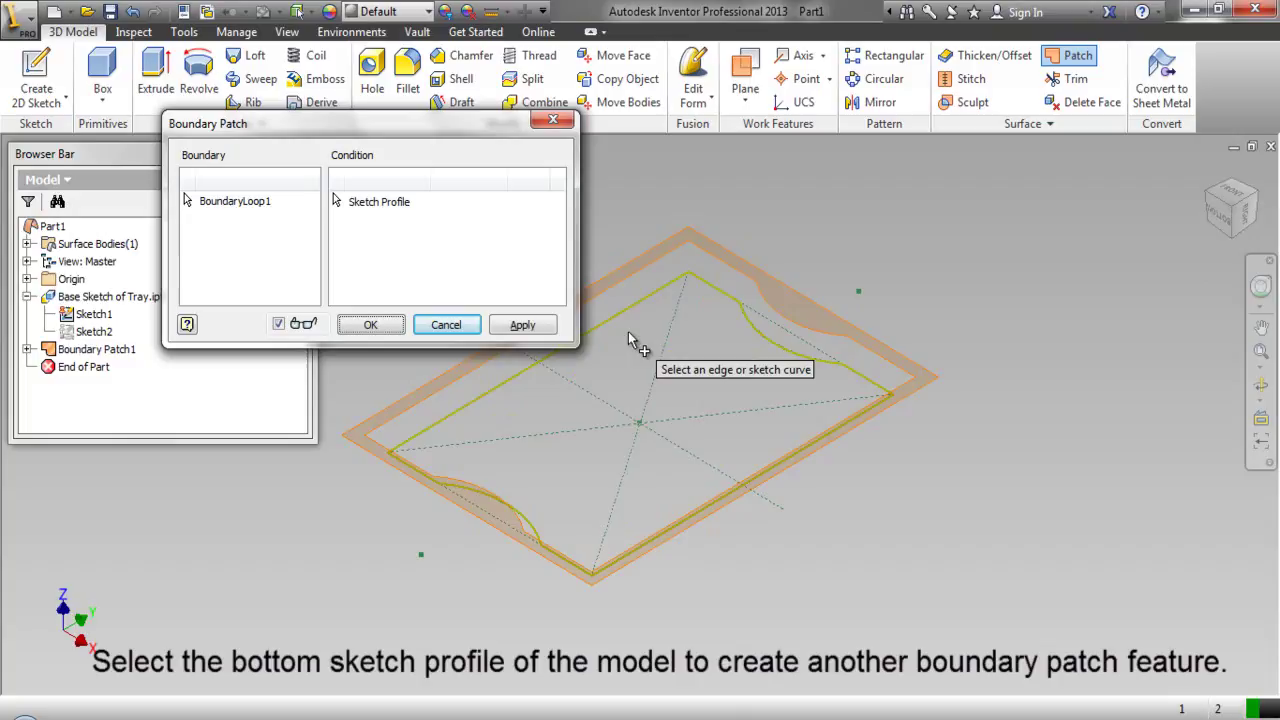
pyautogui.click(372, 324)
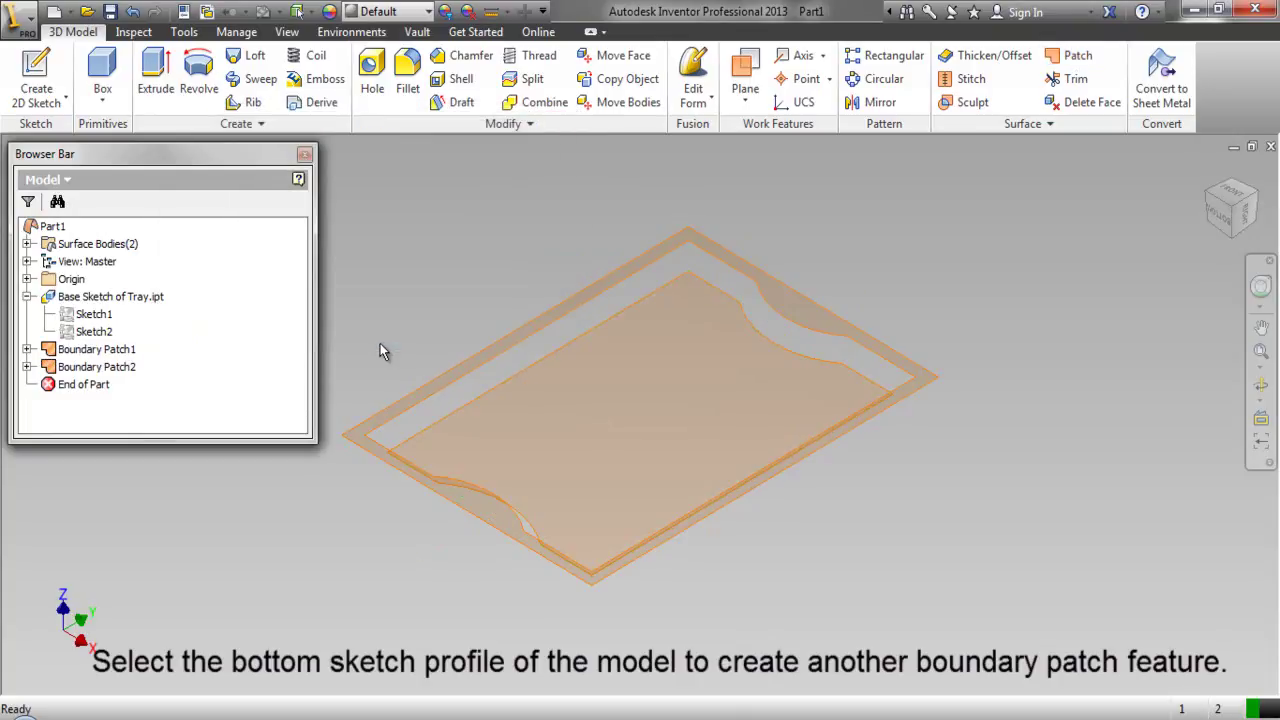
pyautogui.rightClick(250, 332)
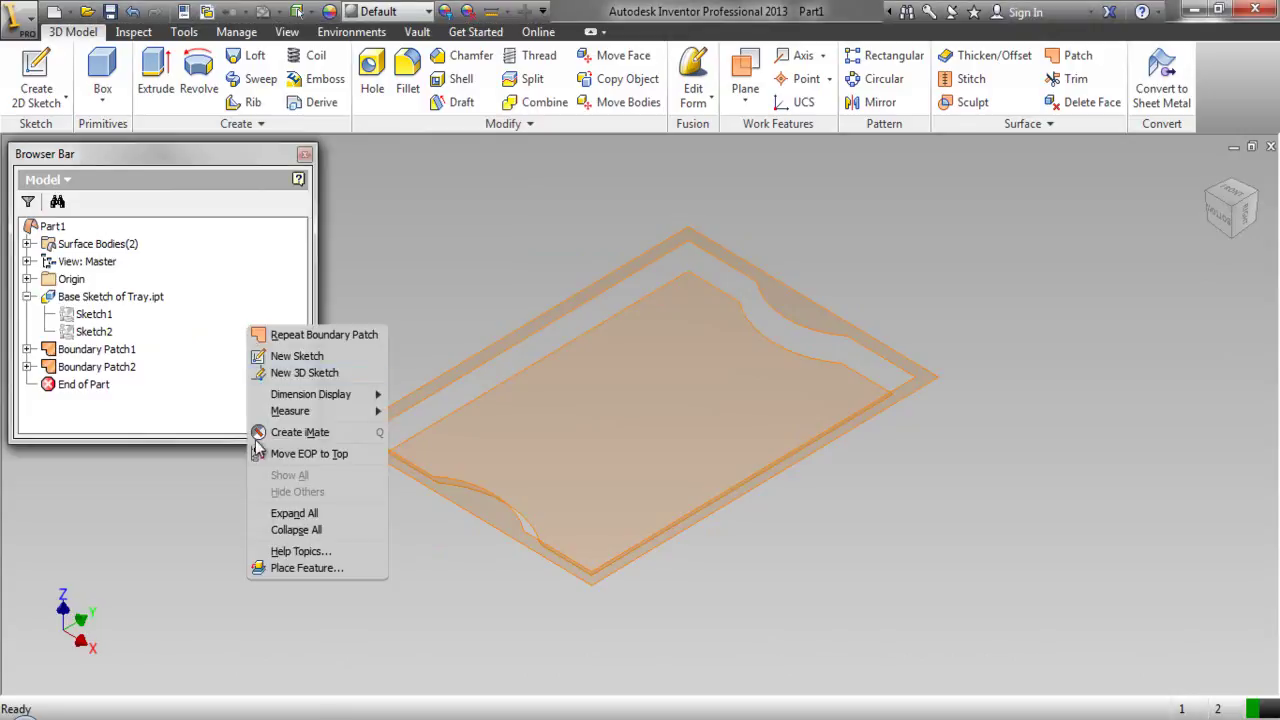
pyautogui.click(292, 530)
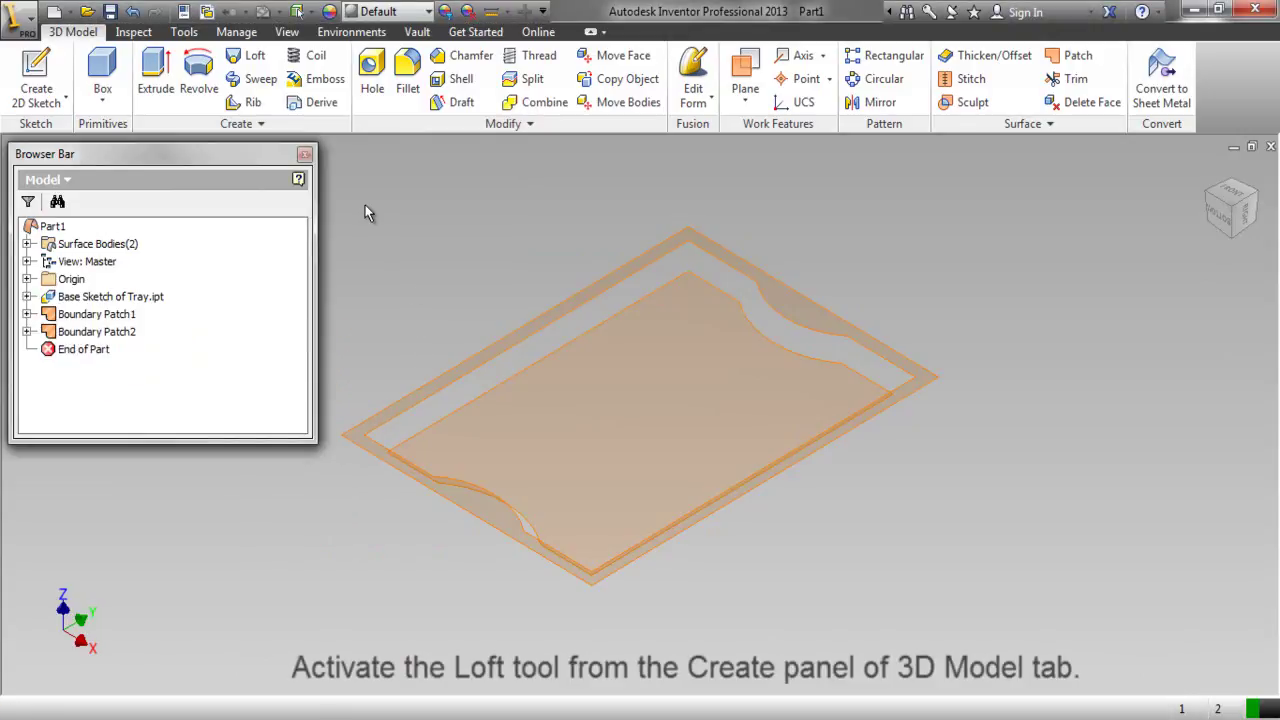
# - Loft a wall surface from Boundary Patch1's inner loop to Boundary Patch2's outer loop
pyautogui.click(243, 66)
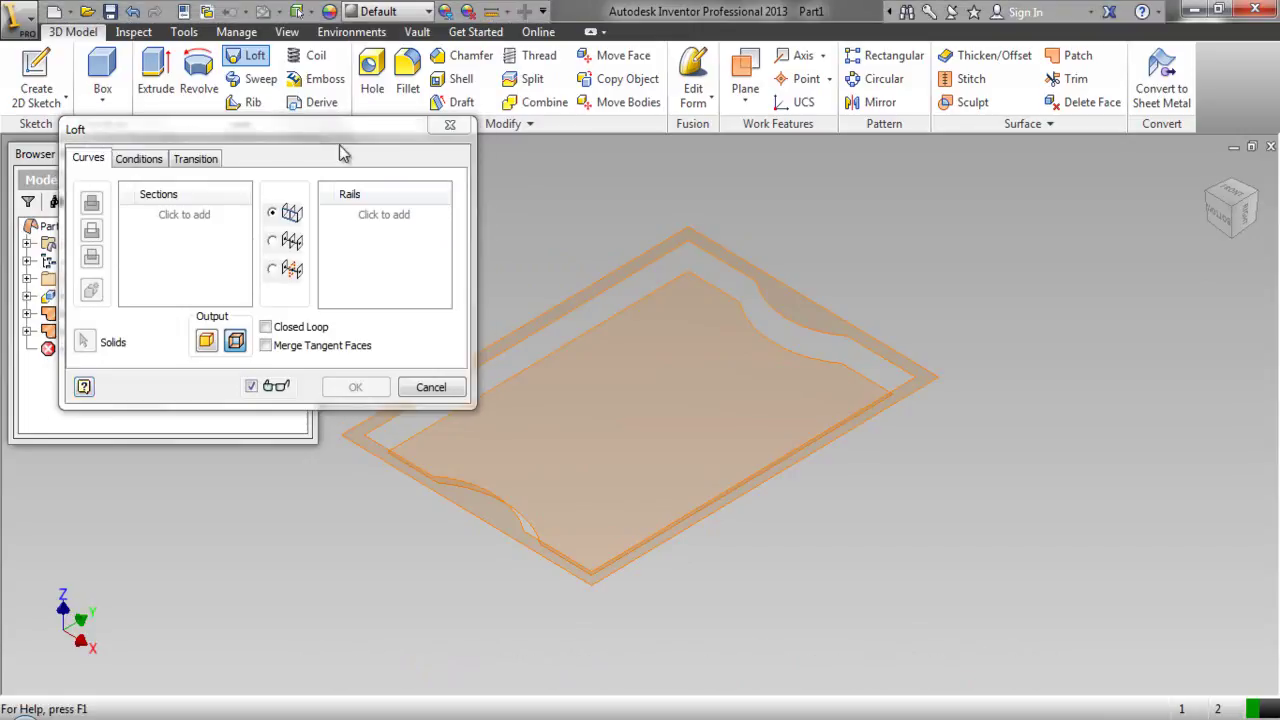
pyautogui.click(1261, 327)
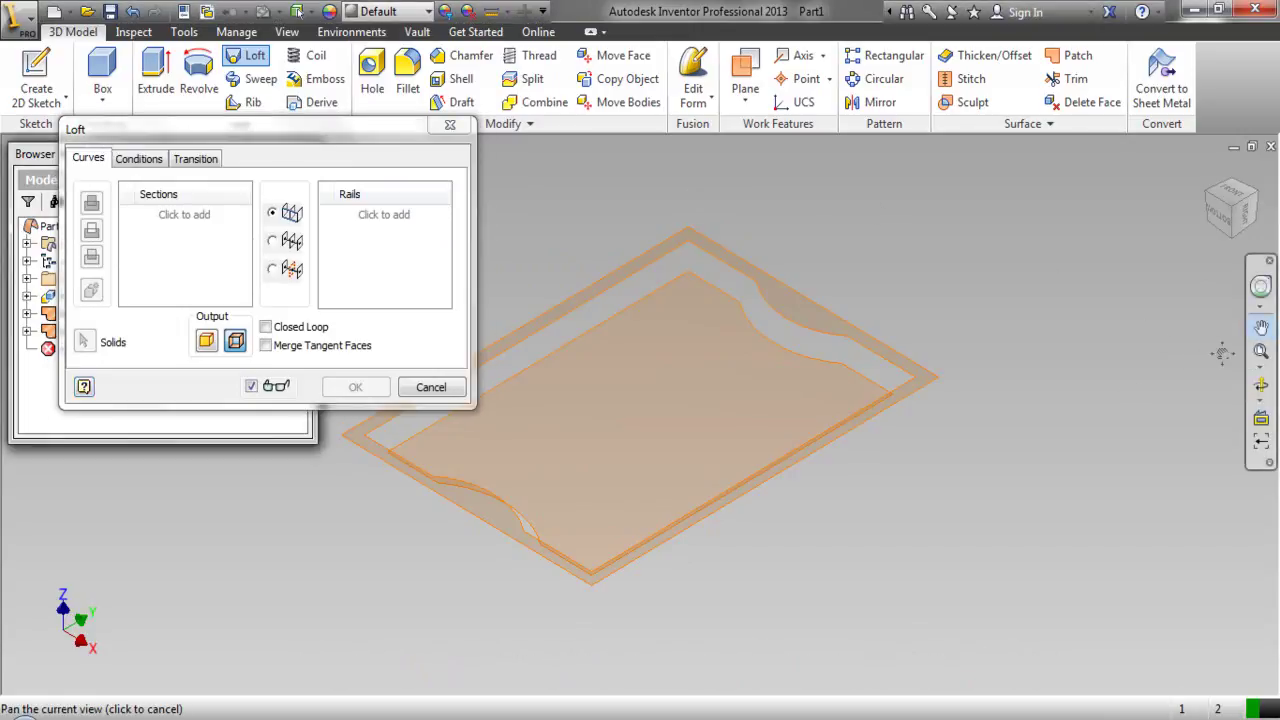
pyautogui.moveTo(861, 447); pyautogui.dragTo(1034, 466)
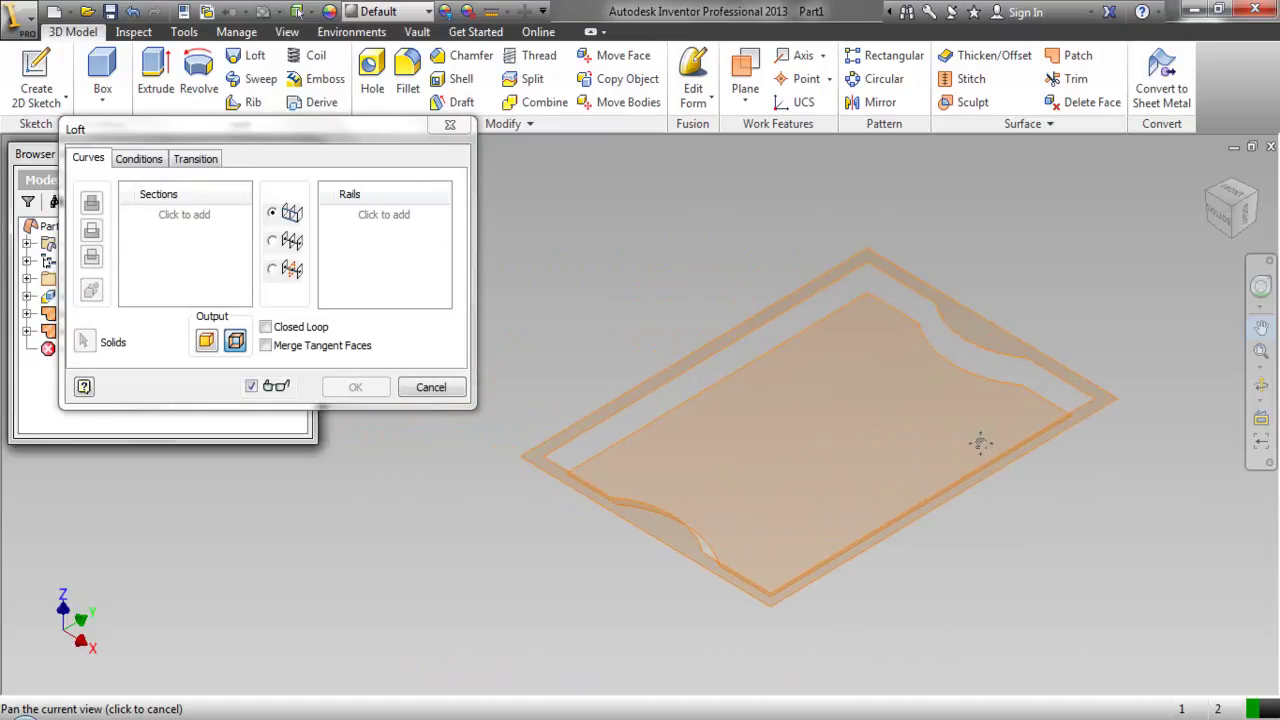
pyautogui.rightClick(670, 286)
pyautogui.click(575, 274)
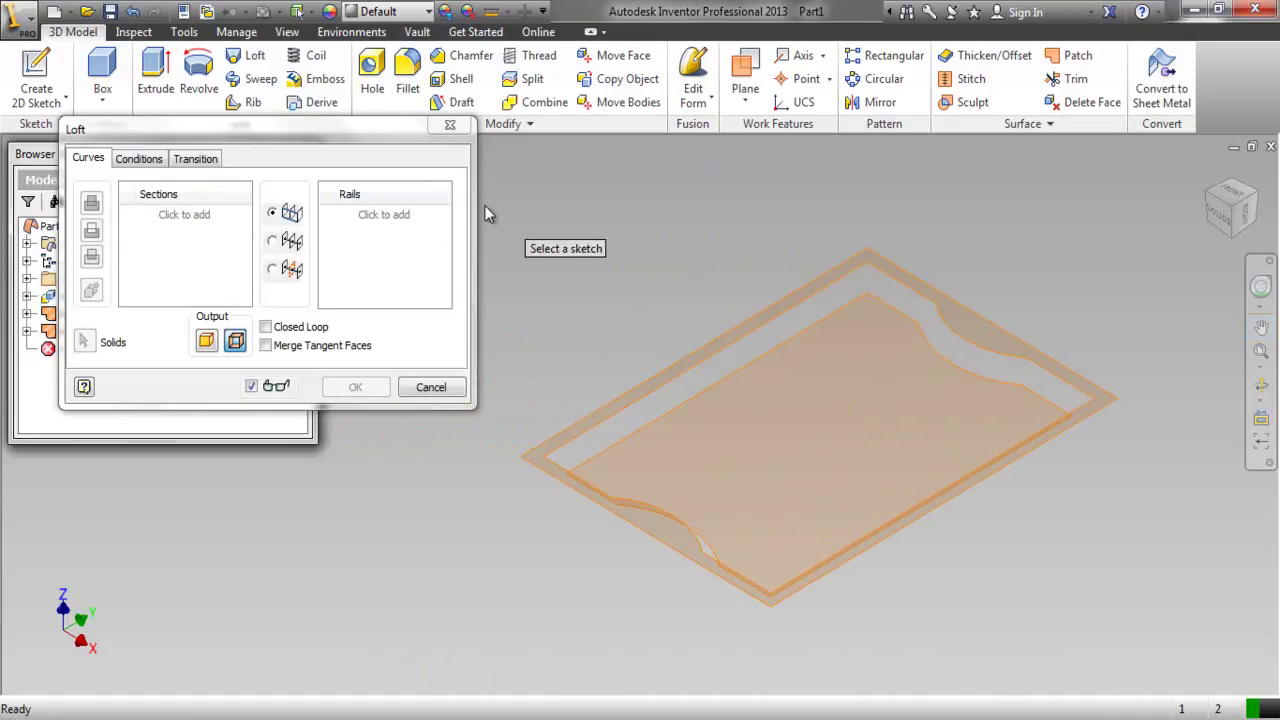
pyautogui.moveTo(349, 136); pyautogui.dragTo(525, 105)
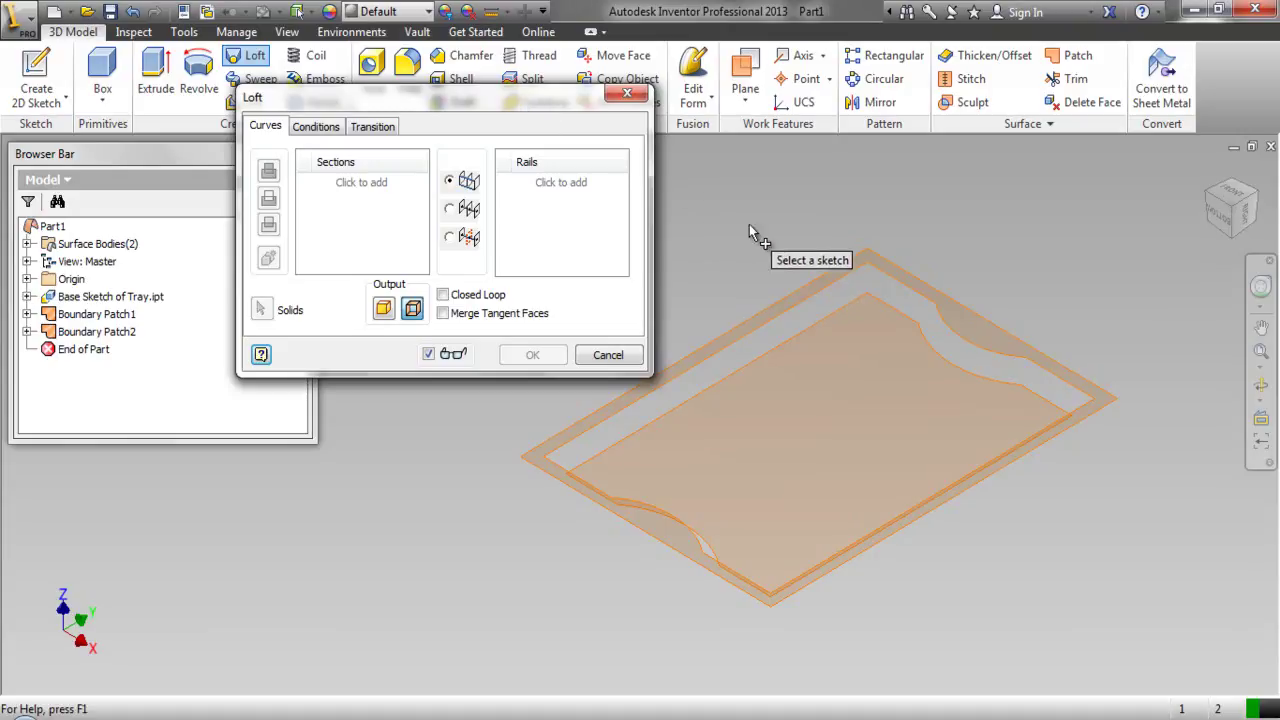
pyautogui.click(842, 278)
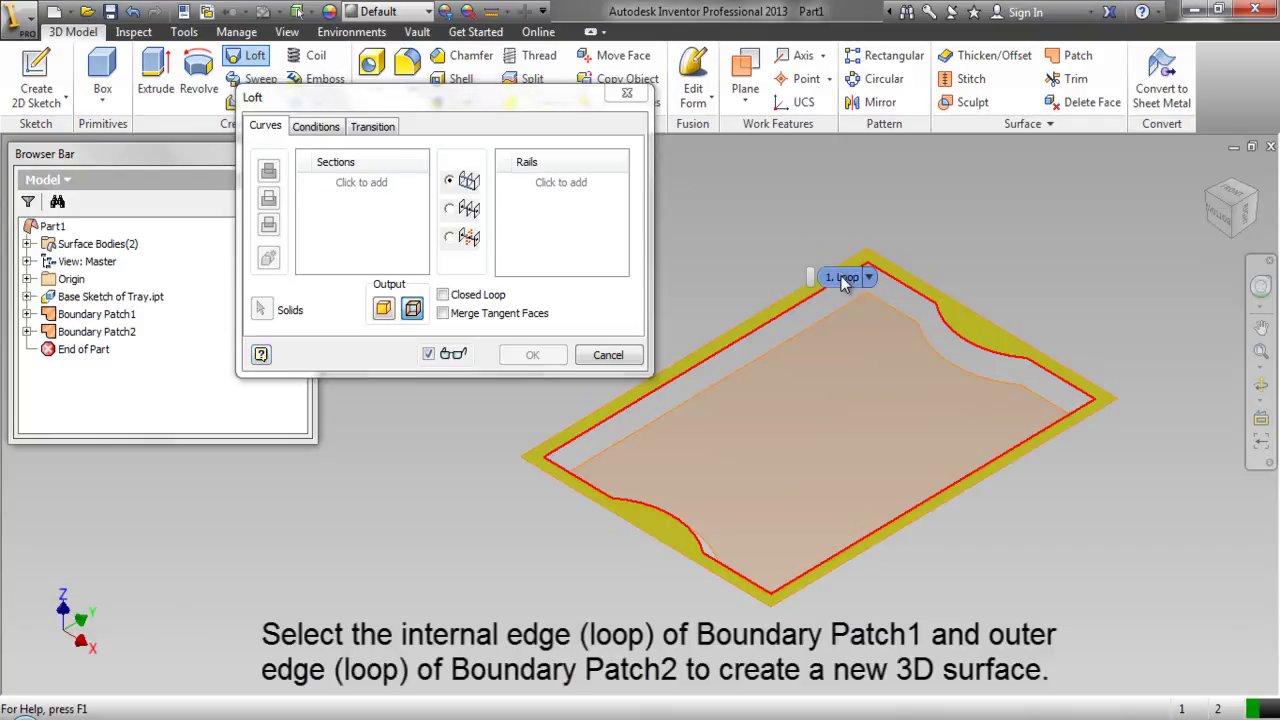
pyautogui.click(843, 278)
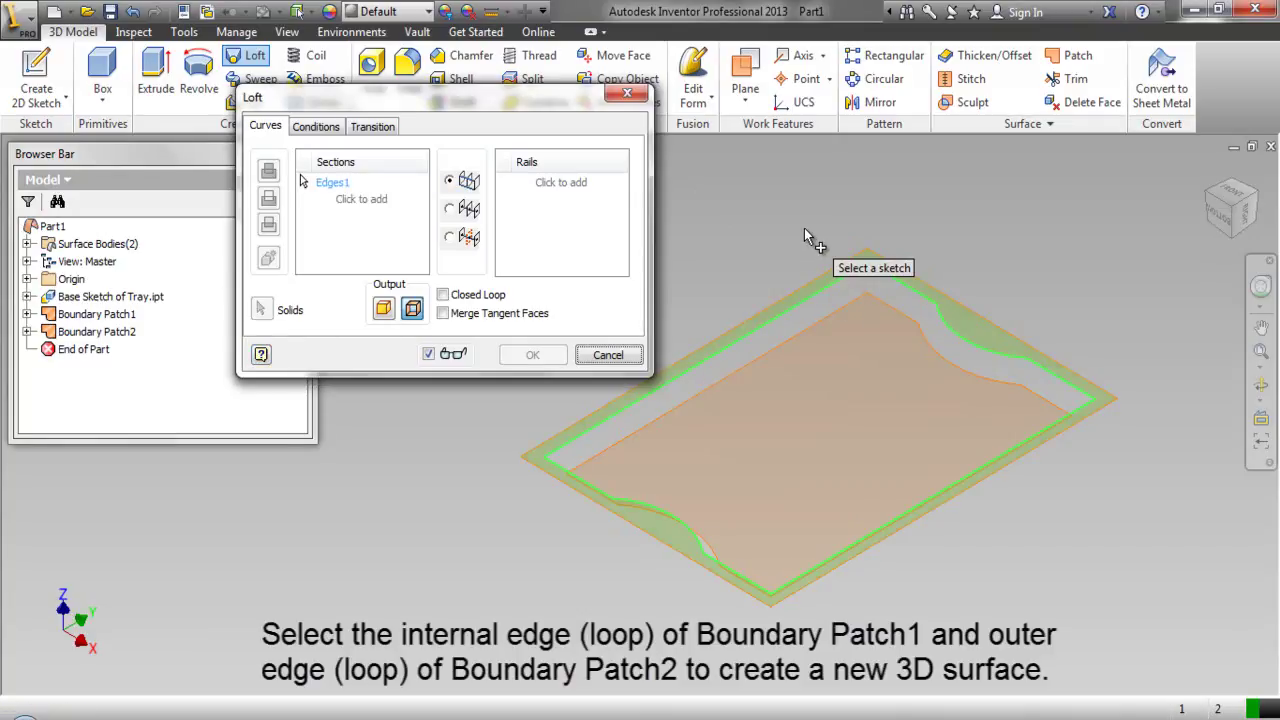
pyautogui.click(849, 306)
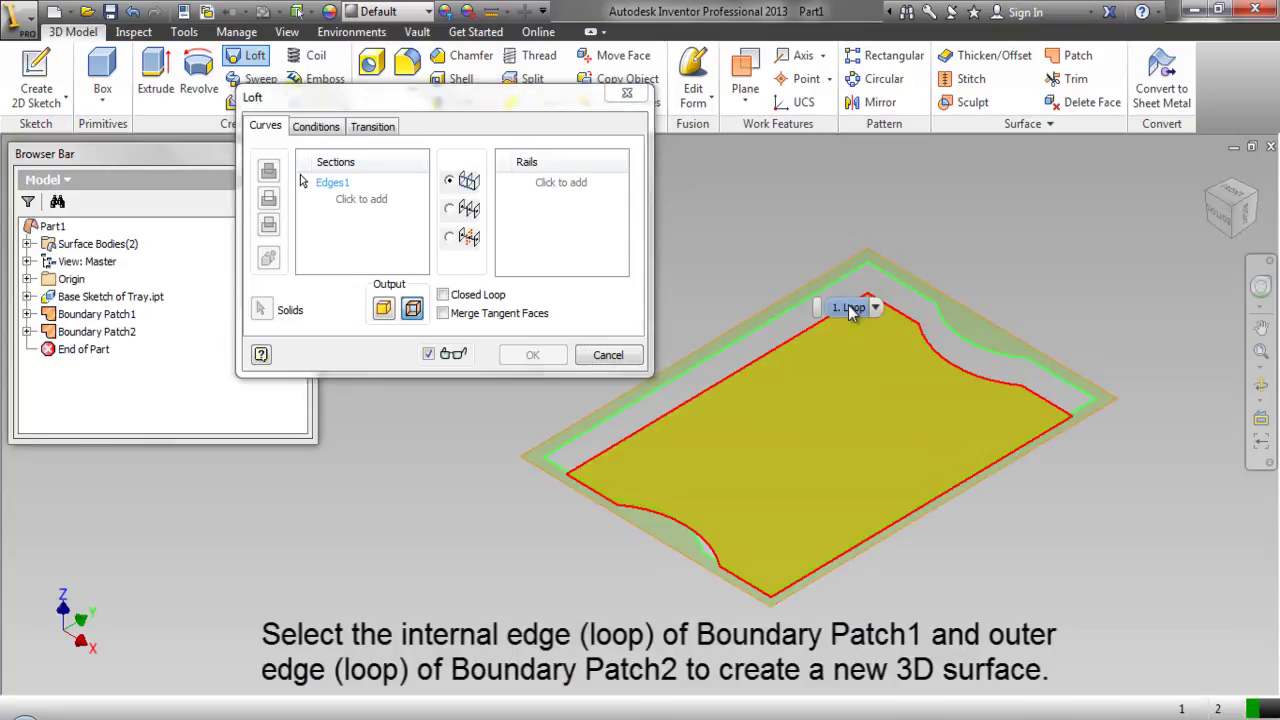
pyautogui.click(849, 307)
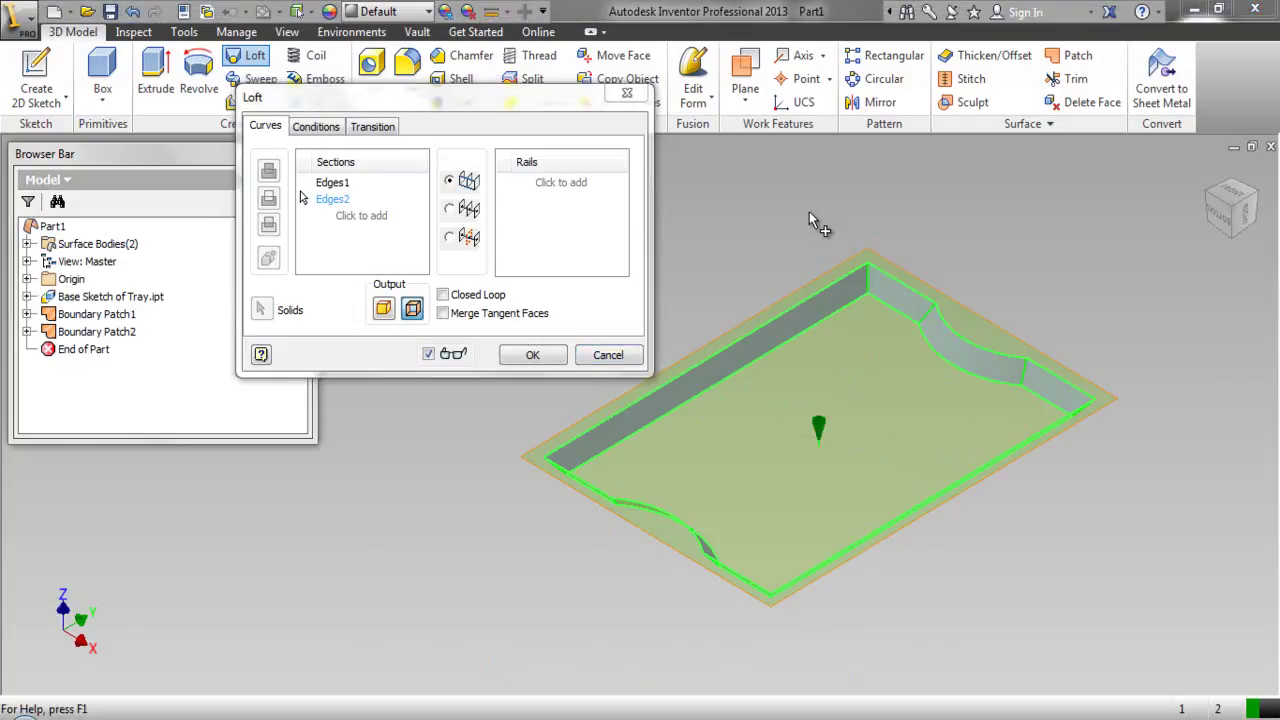
pyautogui.click(533, 354)
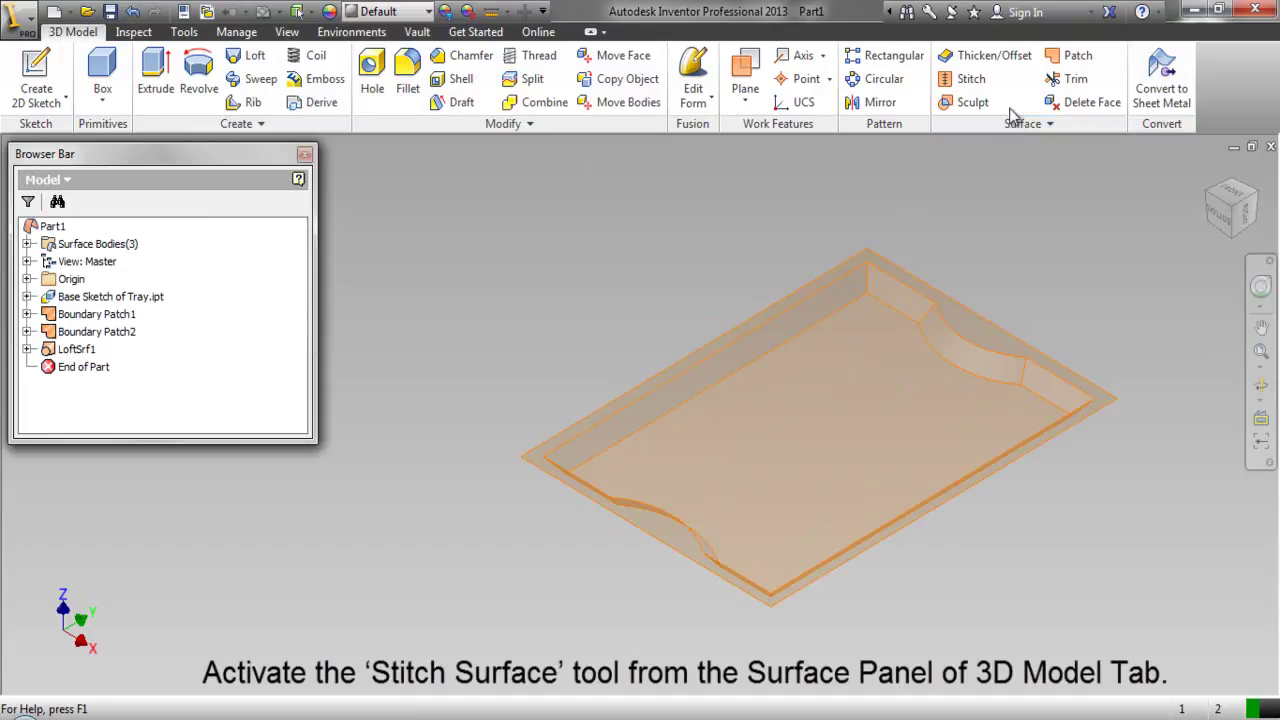
# - Stitch Boundary Patch1, Boundary Patch2 and LoftSrf1 together, then check Stitch Surface1 in the browser
pyautogui.click(959, 85)
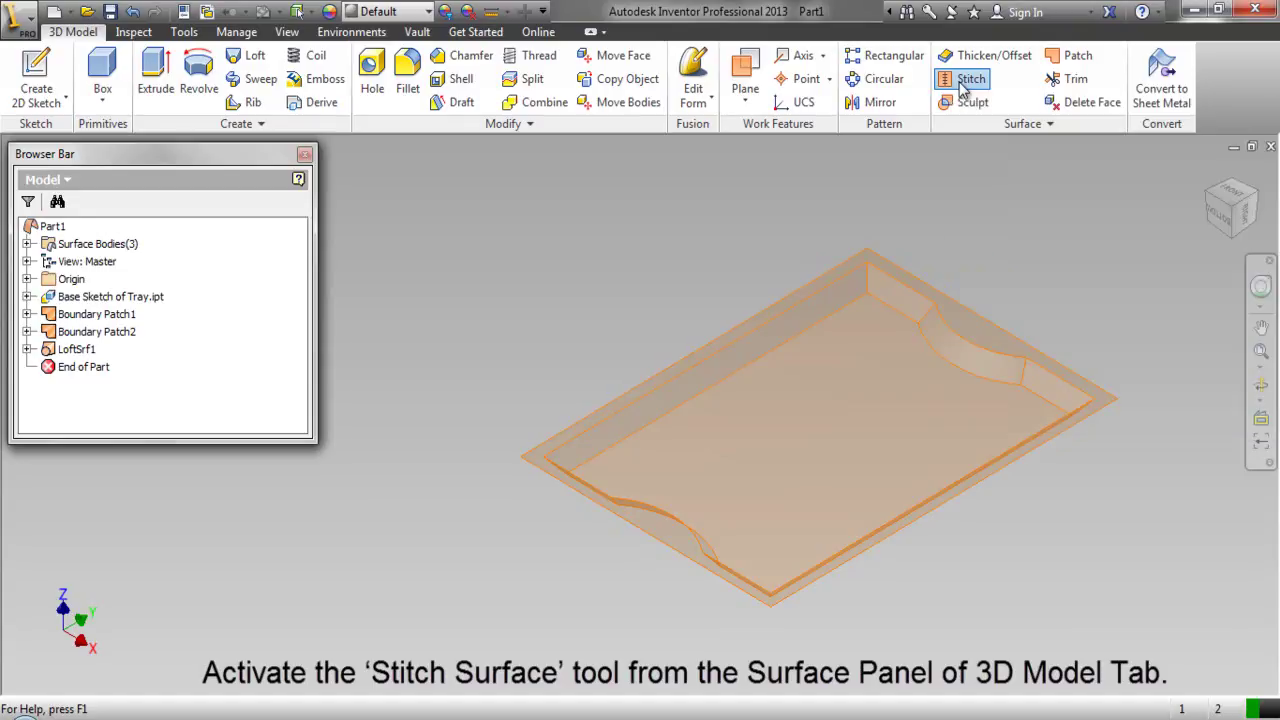
pyautogui.click(642, 220)
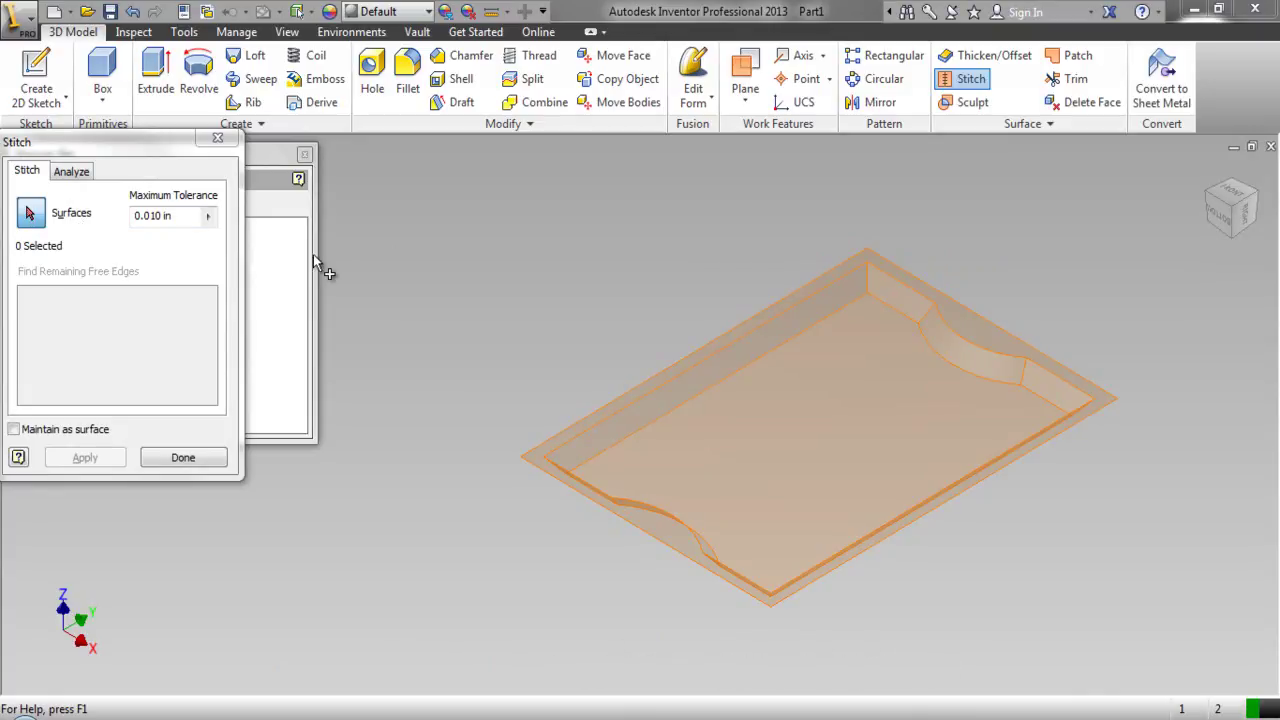
pyautogui.rightClick(449, 240)
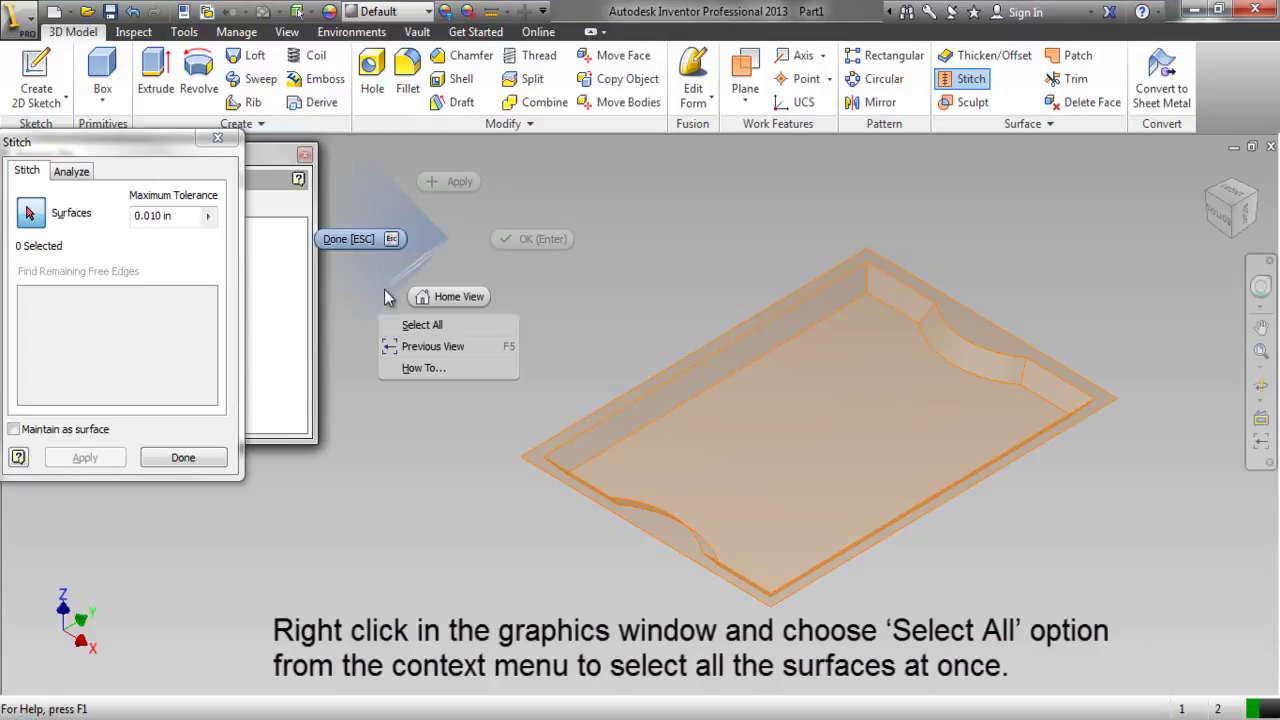
pyautogui.click(425, 330)
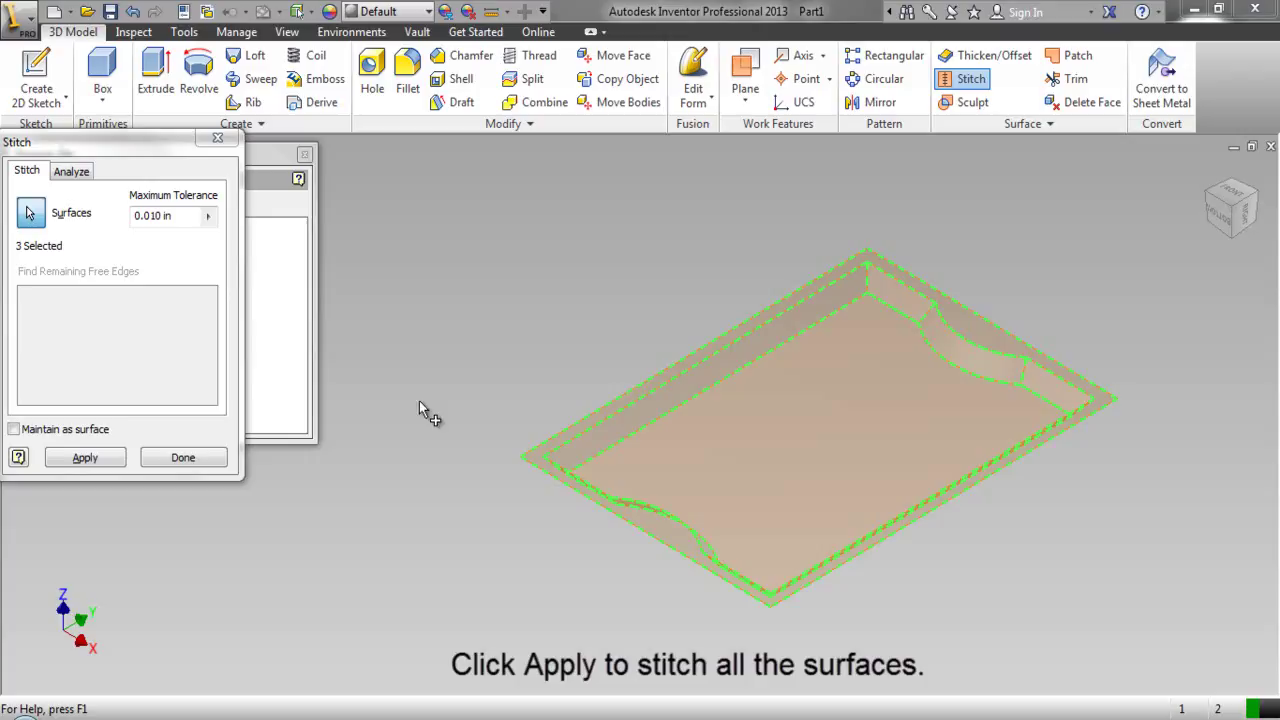
pyautogui.click(86, 457)
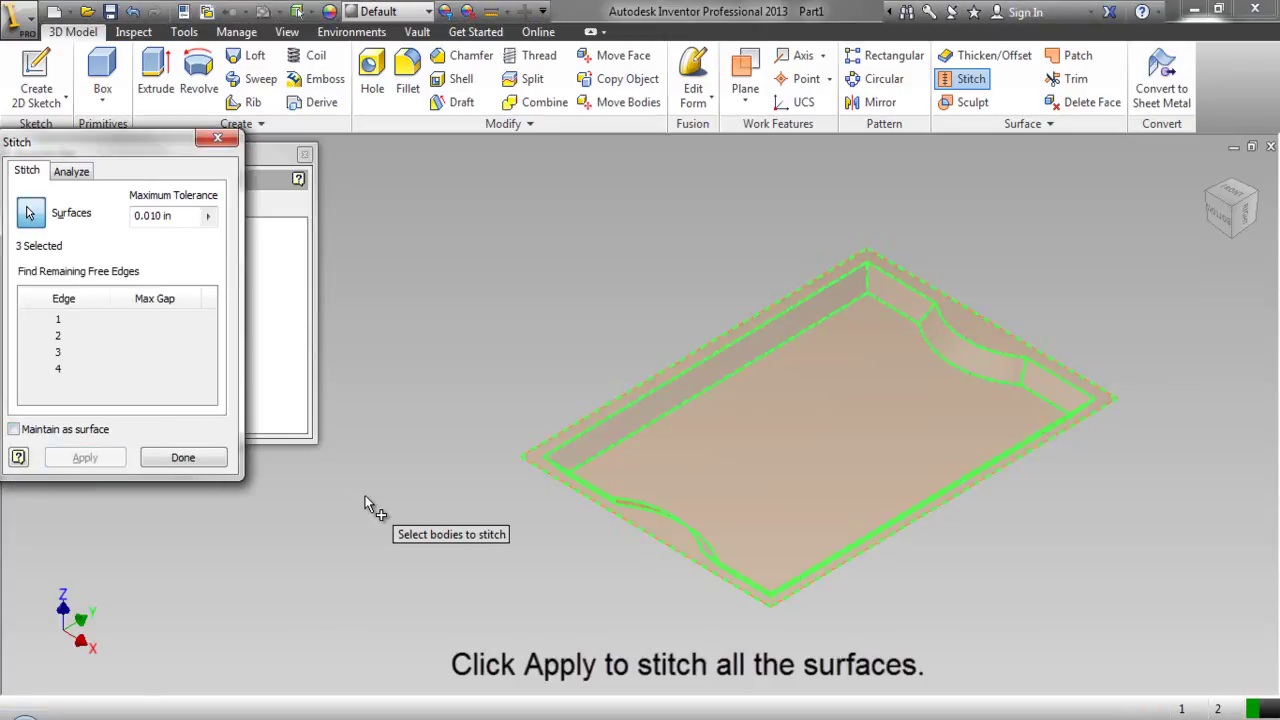
pyautogui.click(183, 457)
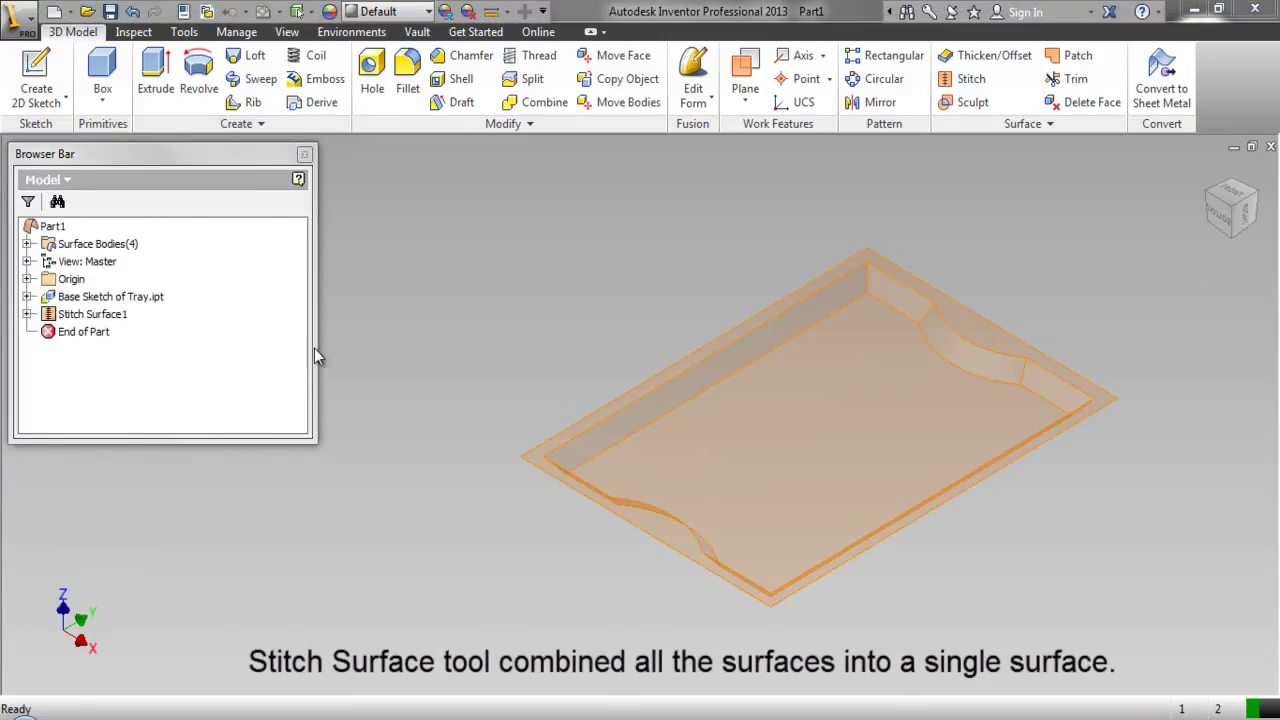
pyautogui.click(28, 314)
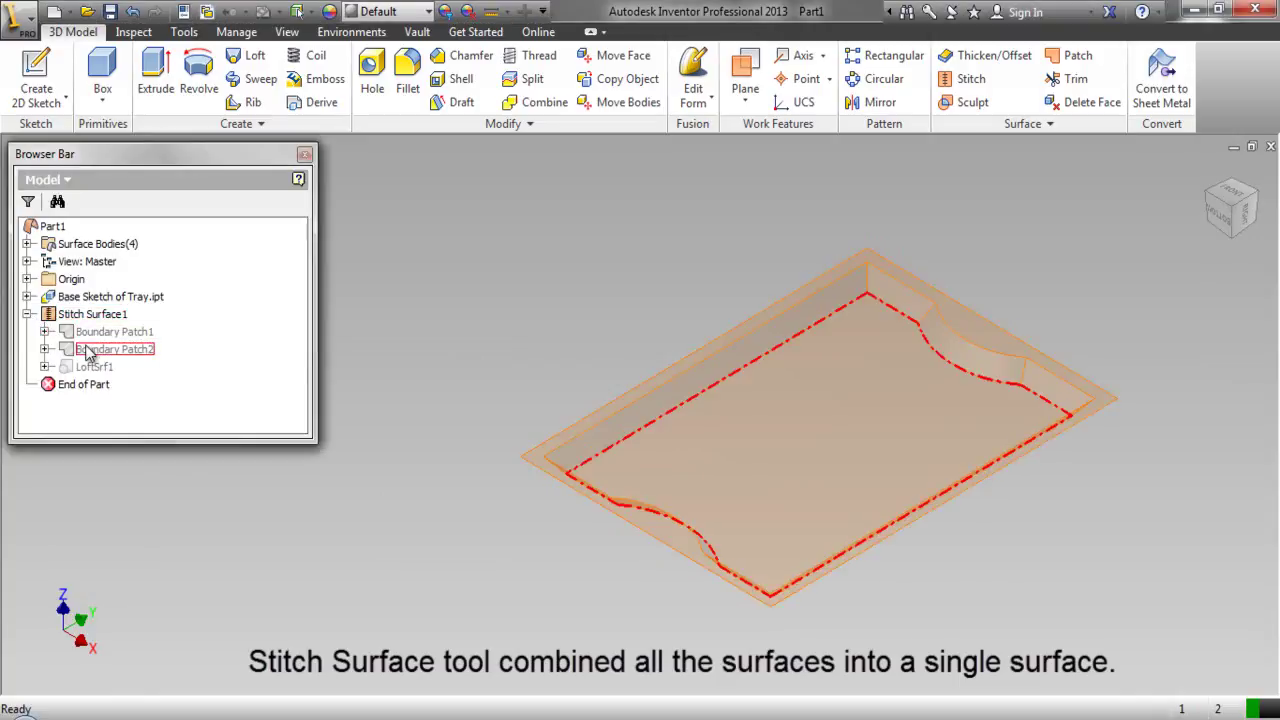
pyautogui.click(28, 314)
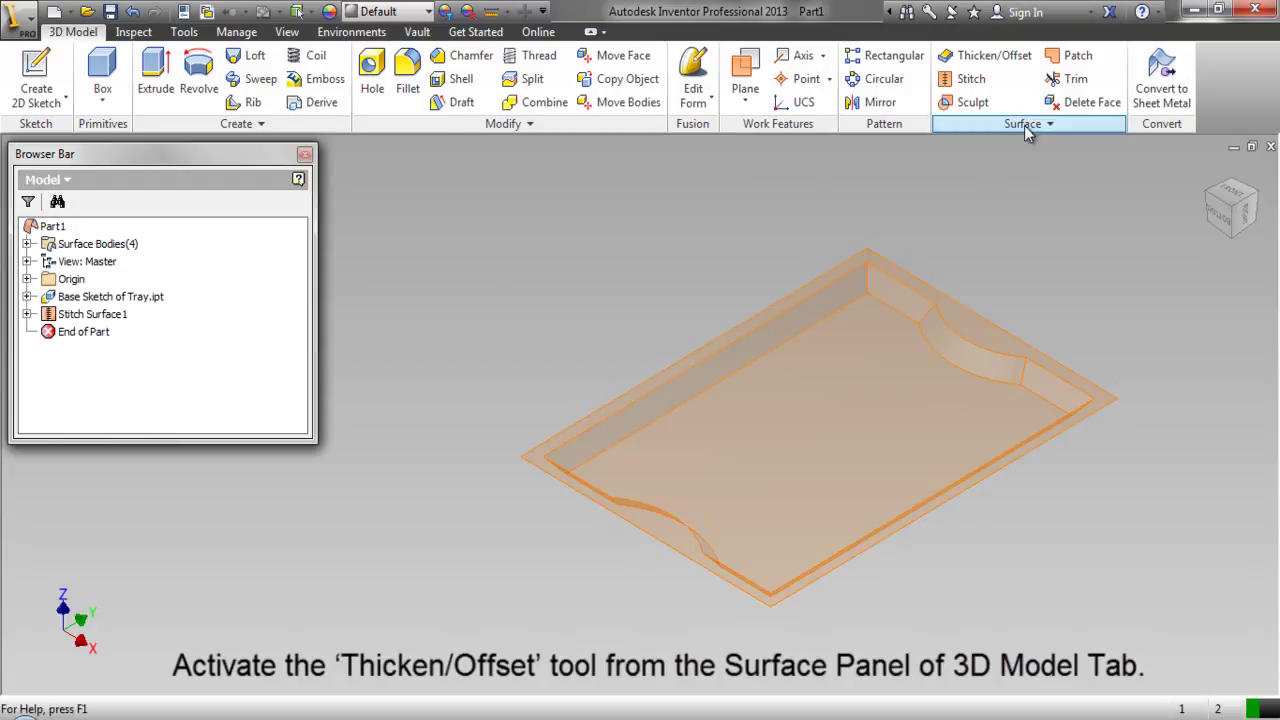
# - Start the Thicken/Offset command from the Surface panel
pyautogui.click(1013, 56)
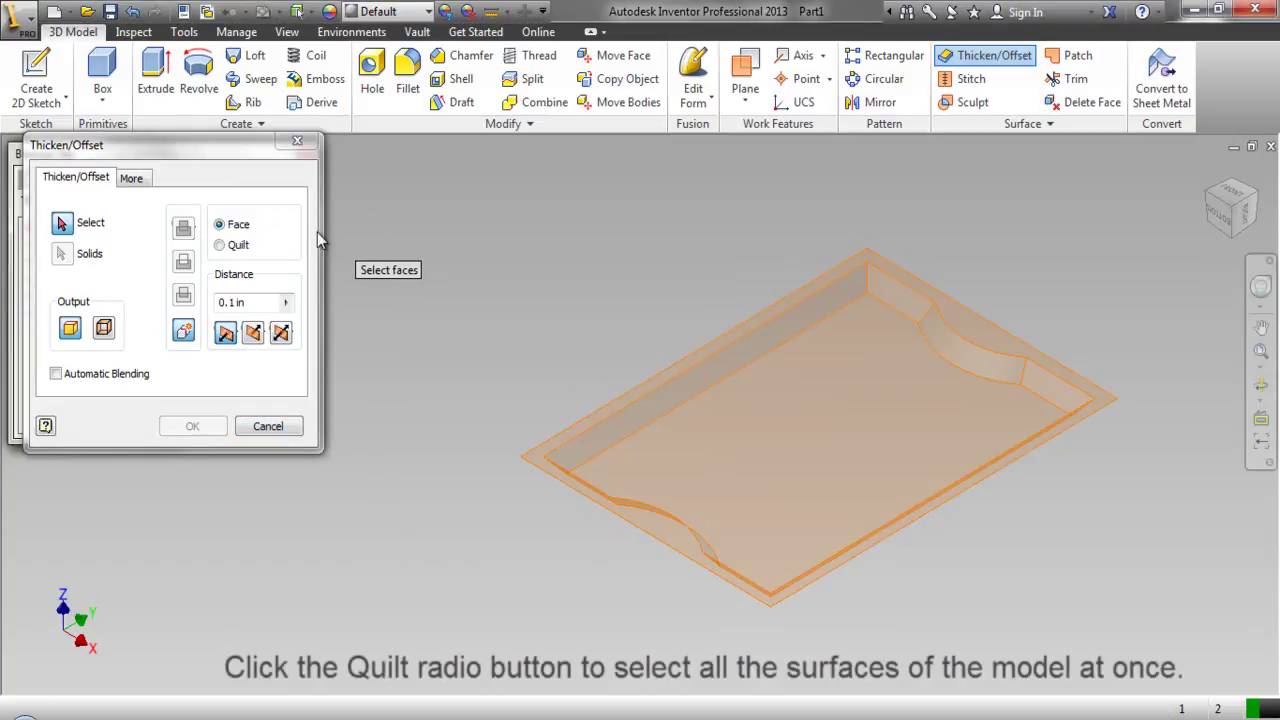
# - Switch Thicken/Offset to Quilt mode and pick the whole stitched tray surface
pyautogui.click(221, 250)
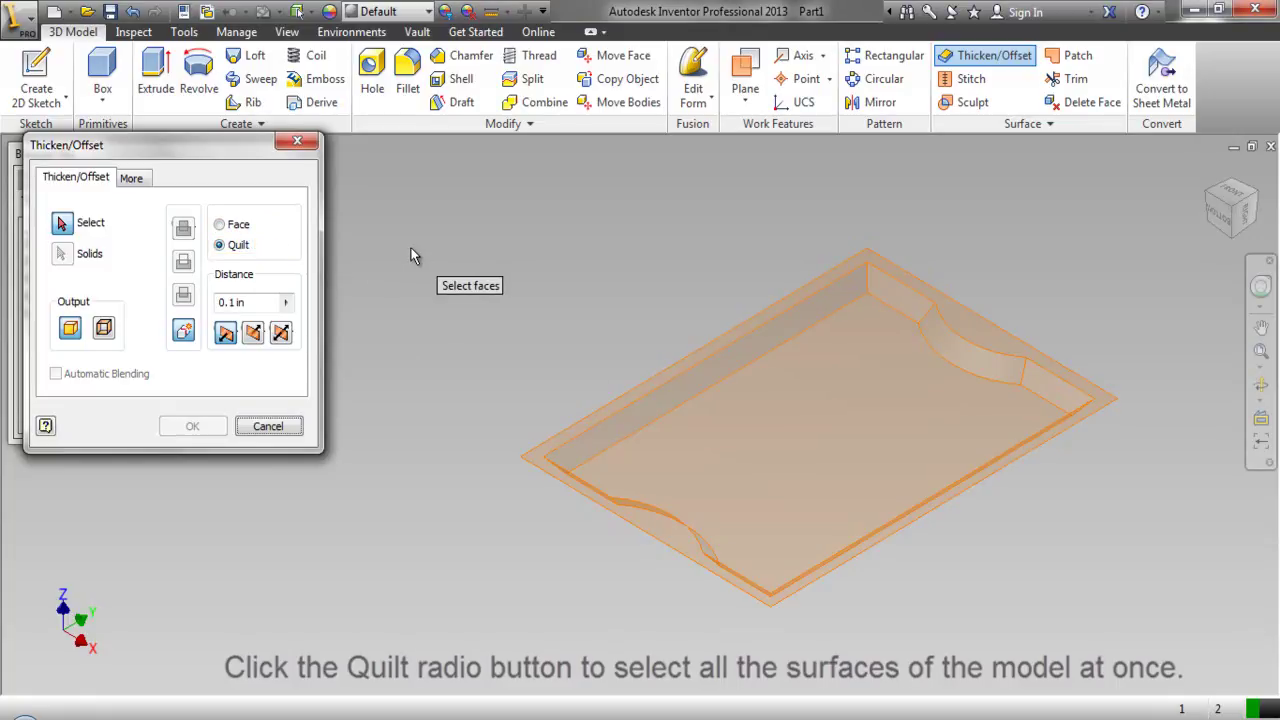
pyautogui.click(783, 346)
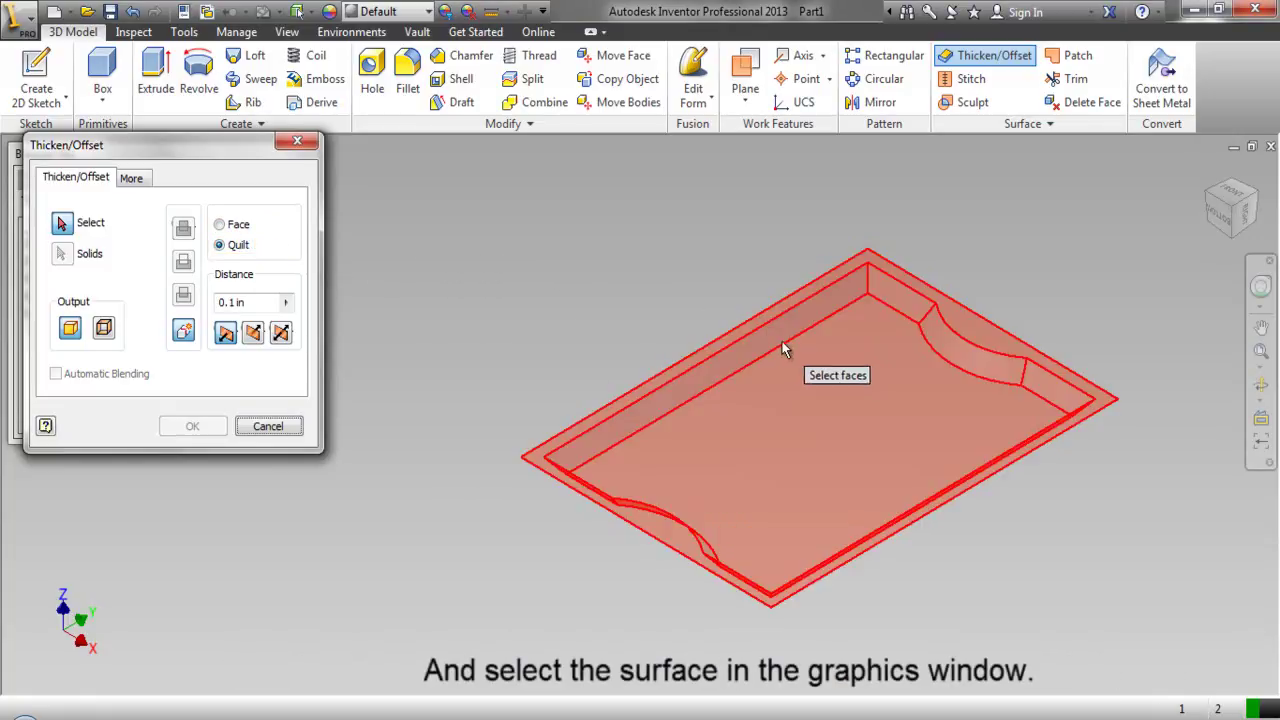
pyautogui.click(816, 376)
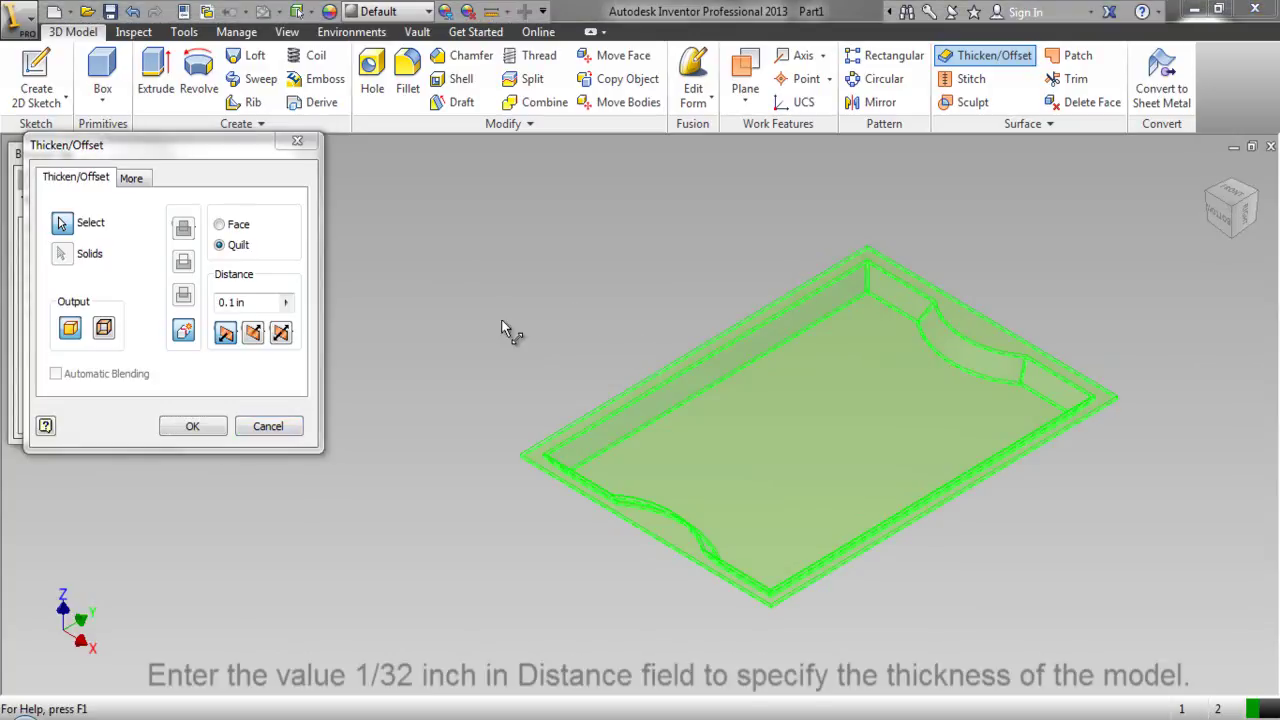
# - Change the Thicken/Offset distance from 0.1 to 1/32 in
pyautogui.click(232, 302)
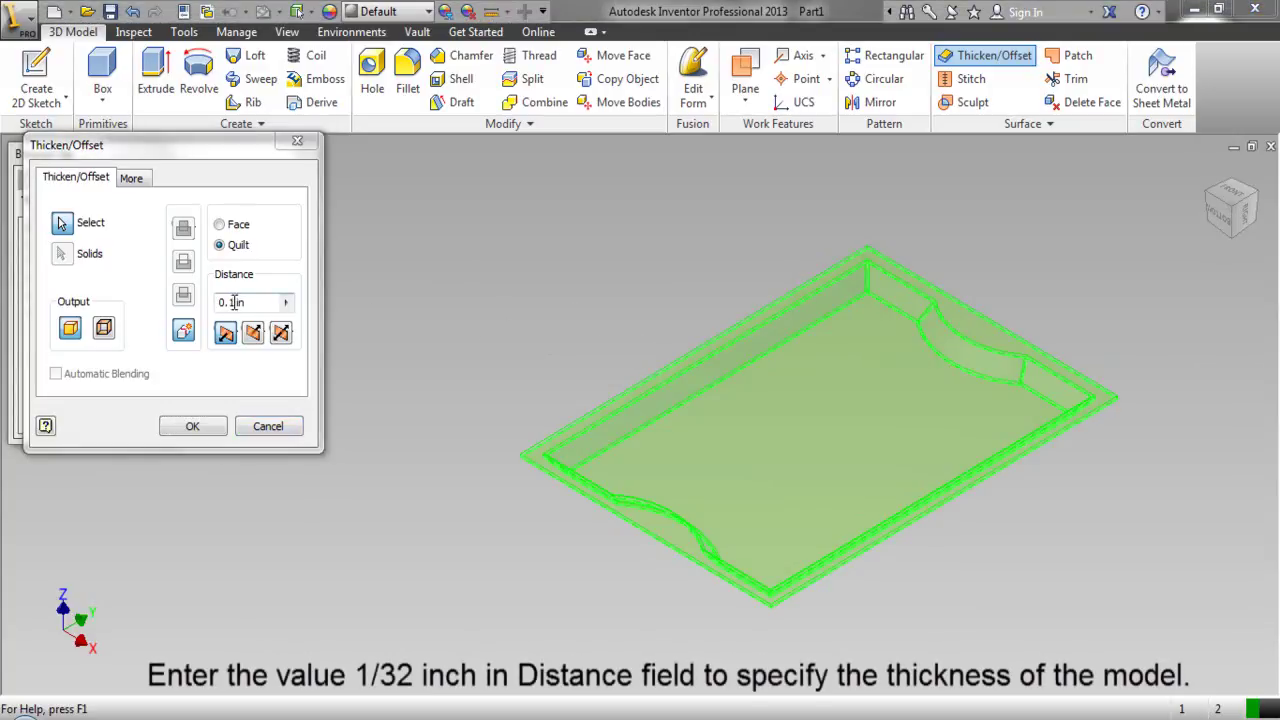
pyautogui.moveTo(232, 302); pyautogui.dragTo(217, 310)
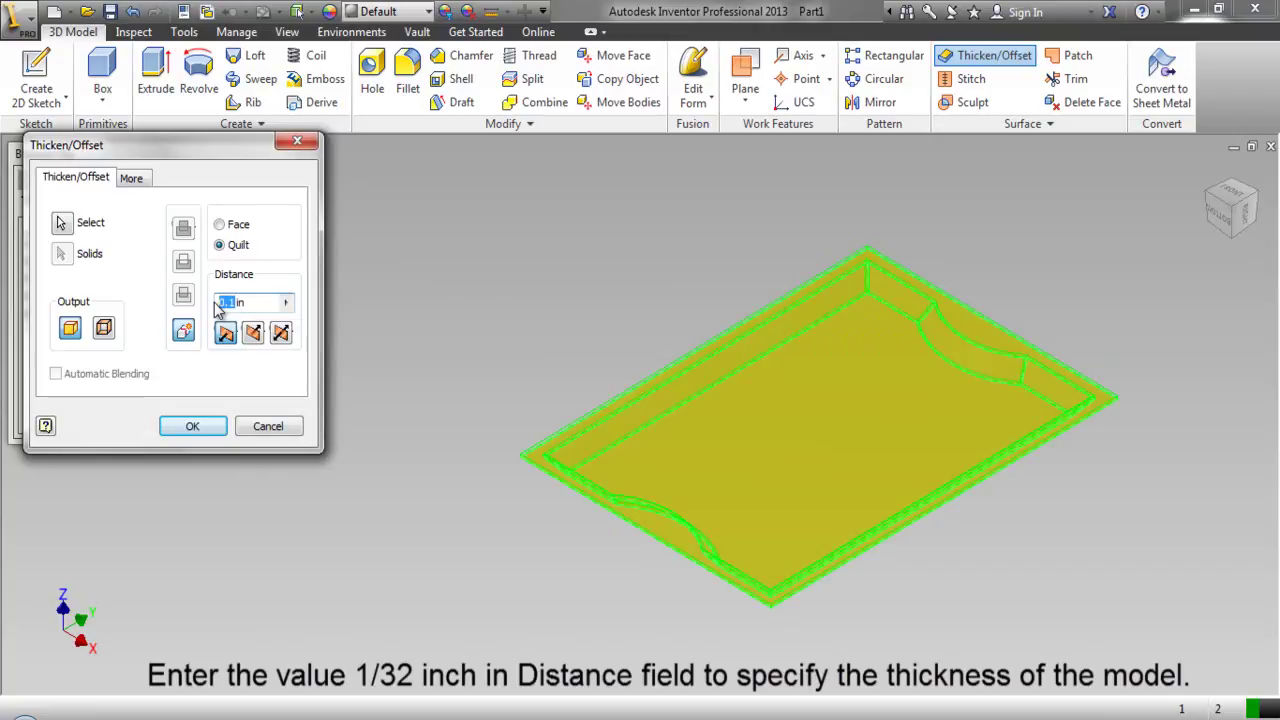
pyautogui.write('1/')
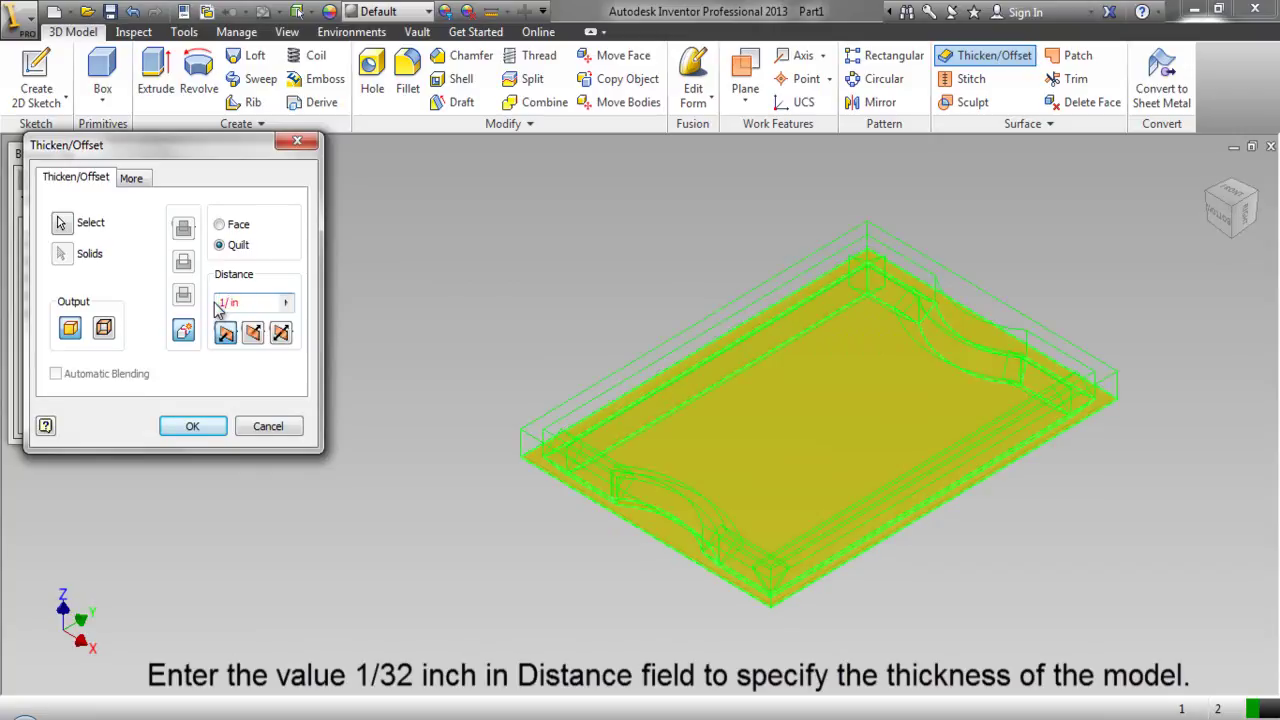
pyautogui.write('32')
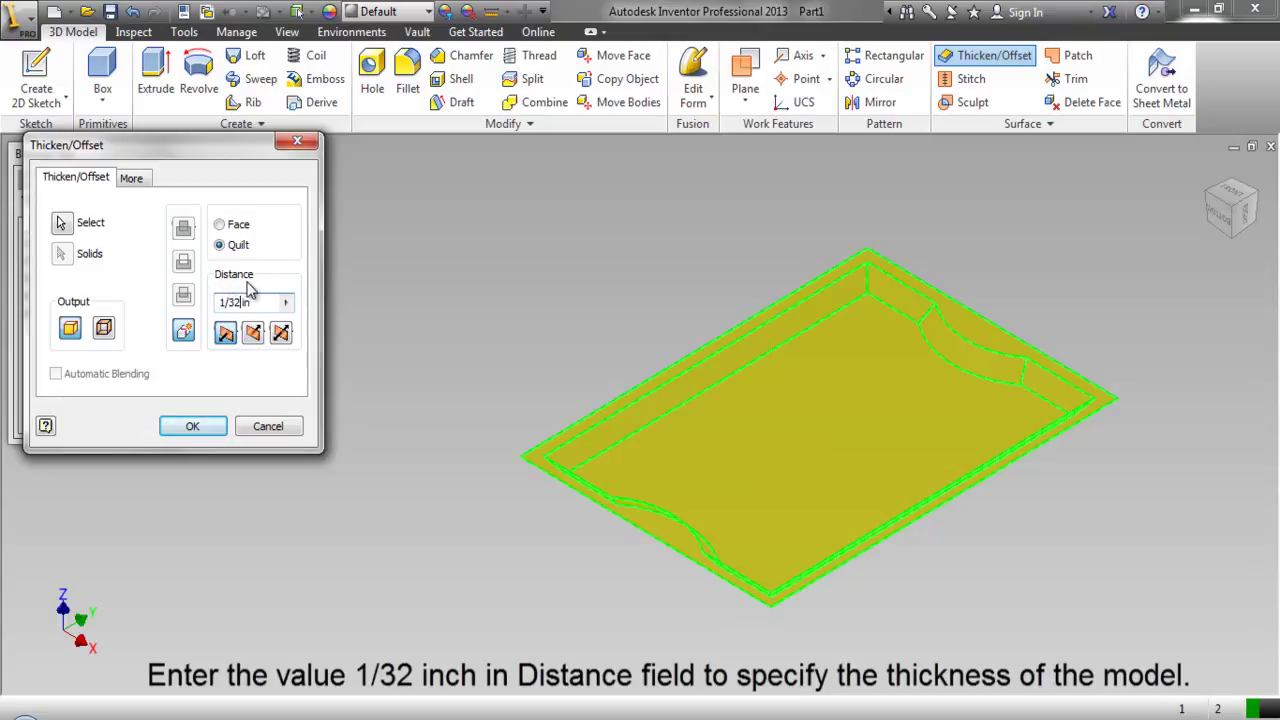
pyautogui.click(351, 304)
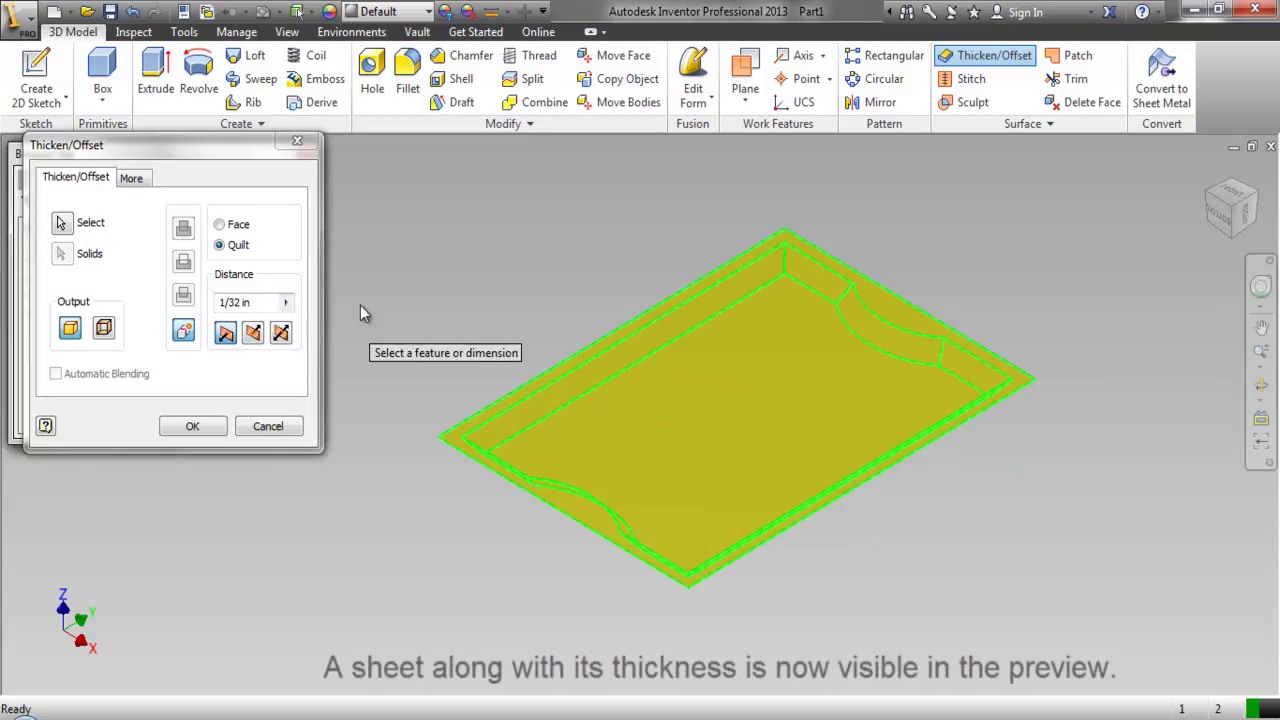
# - Inspect the thickened sheet preview edge-on, then rewind to the whole-tray view
pyautogui.click(1261, 350)
pyautogui.moveTo(1060, 360); pyautogui.dragTo(527, 436)
pyautogui.rightClick(924, 425)
pyautogui.click(887, 500)
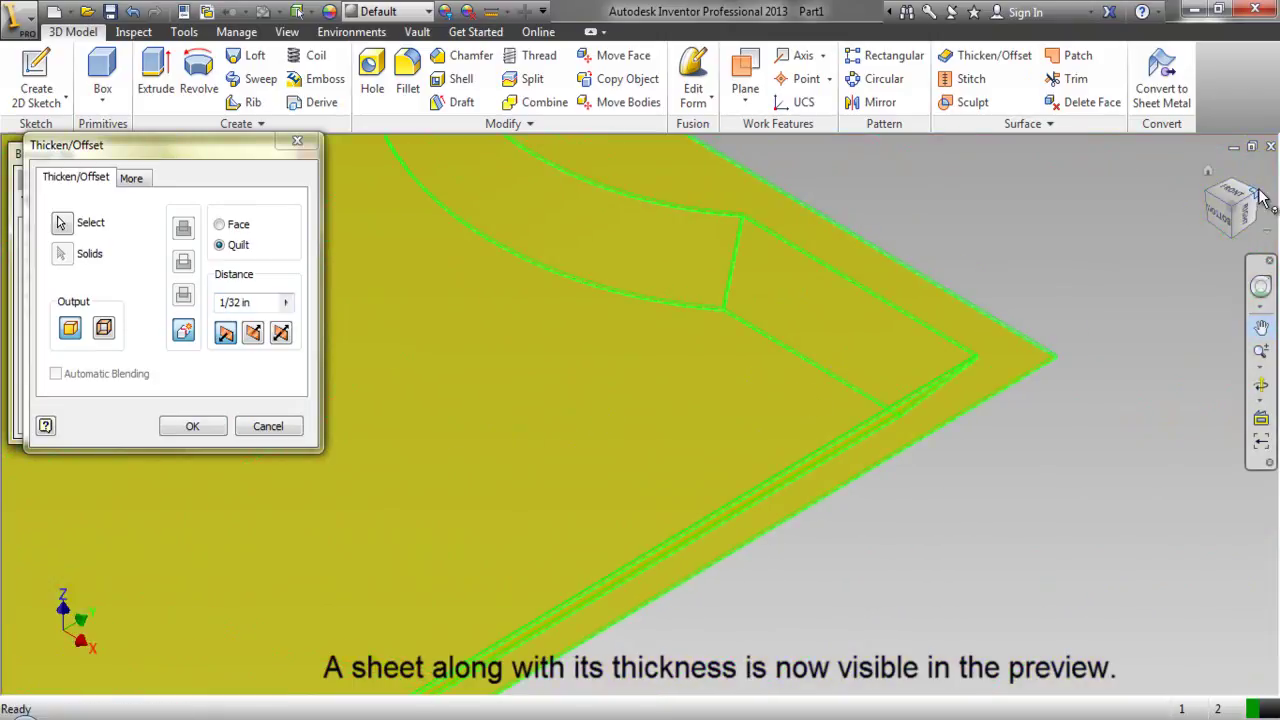
pyautogui.click(1247, 218)
pyautogui.moveTo(794, 443); pyautogui.dragTo(825, 415)
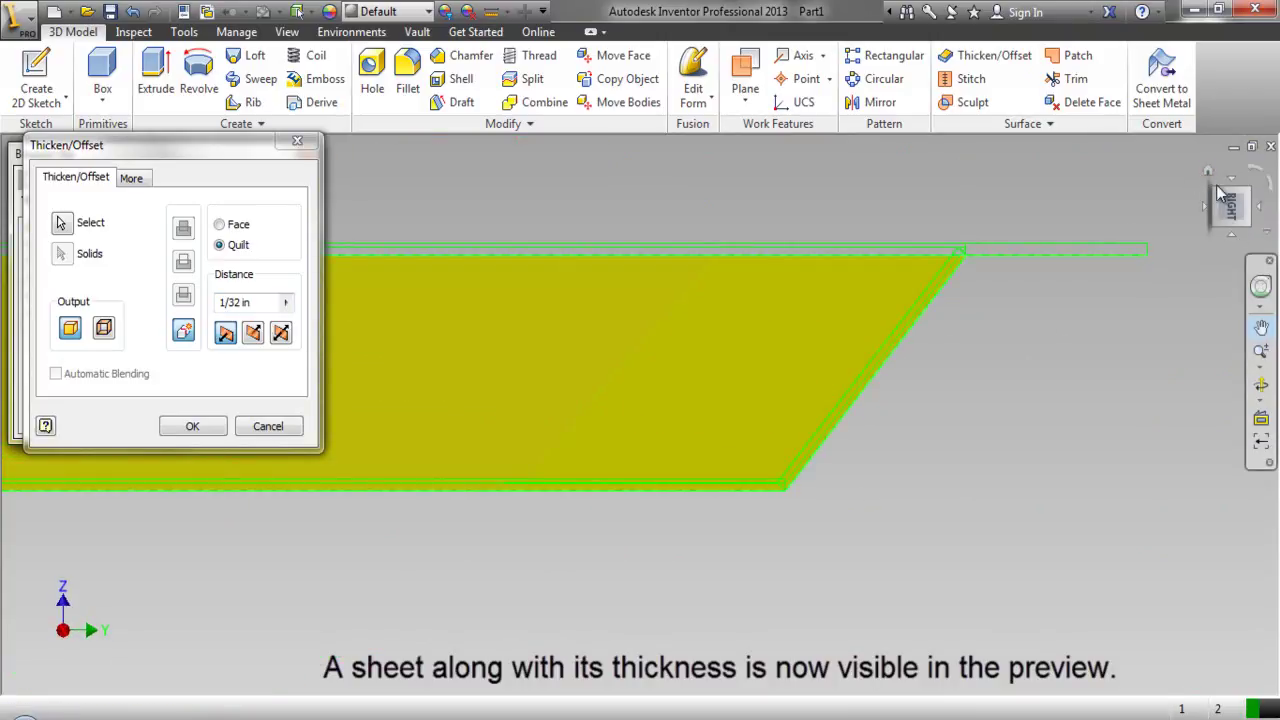
pyautogui.click(1260, 288)
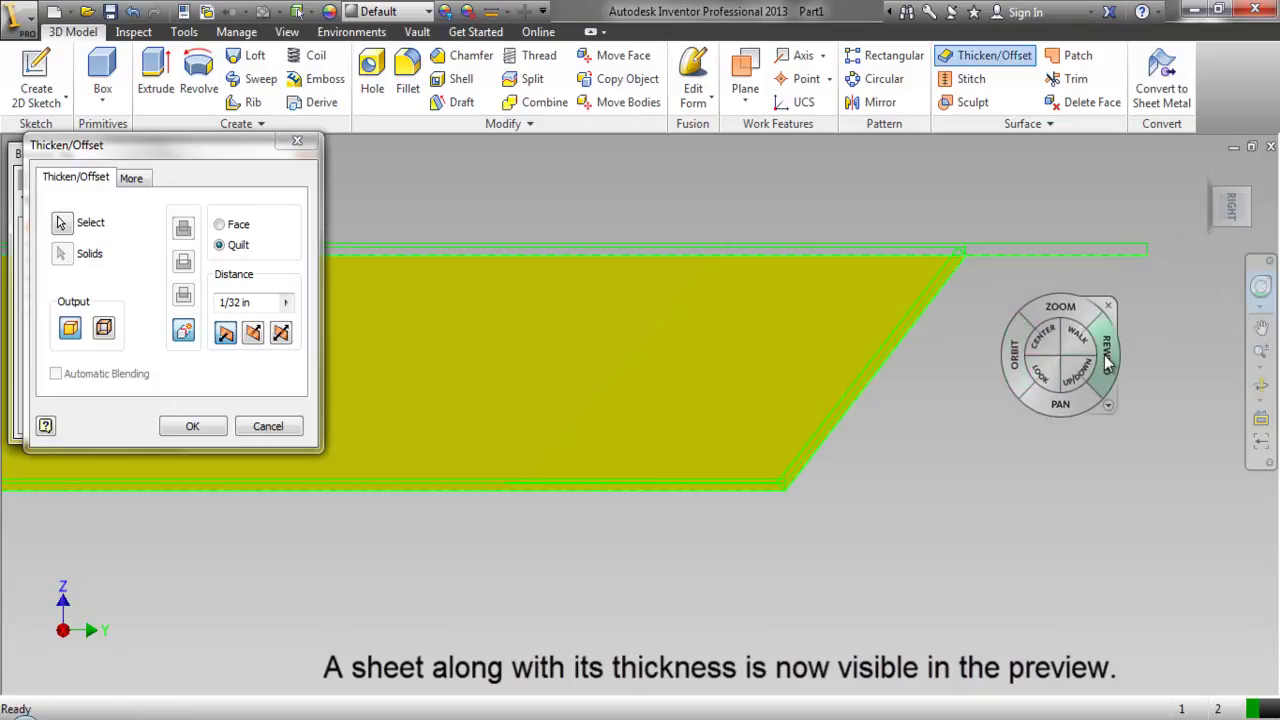
pyautogui.moveTo(1040, 375); pyautogui.dragTo(852, 384)
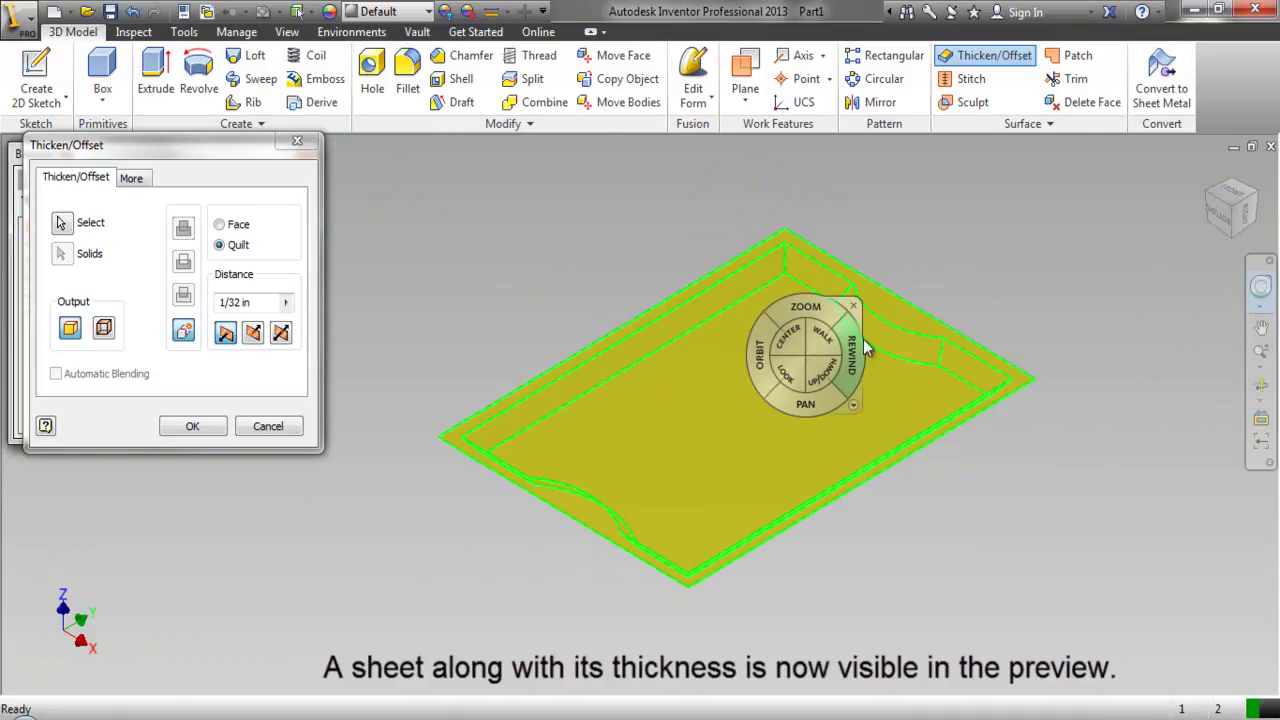
pyautogui.click(867, 302)
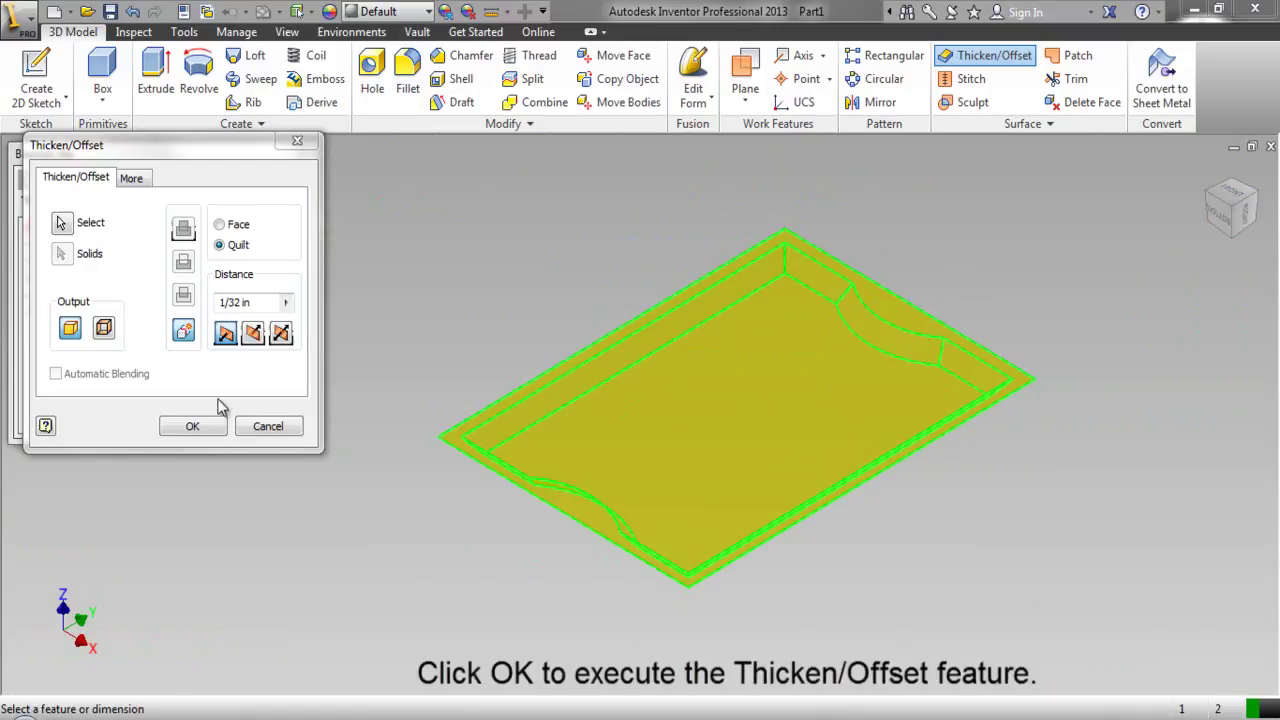
# - Finish the thickened solid tray, then hide Stitch Surface1 from the model tree
pyautogui.click(193, 427)
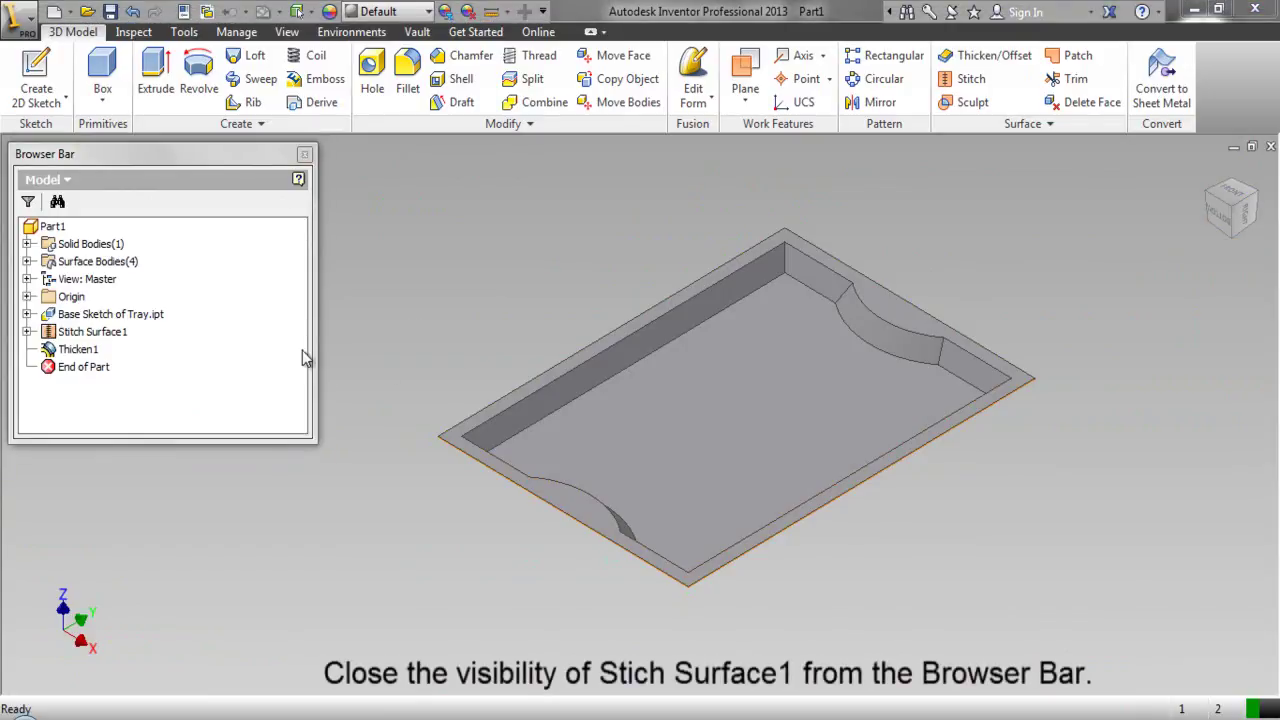
pyautogui.click(107, 336)
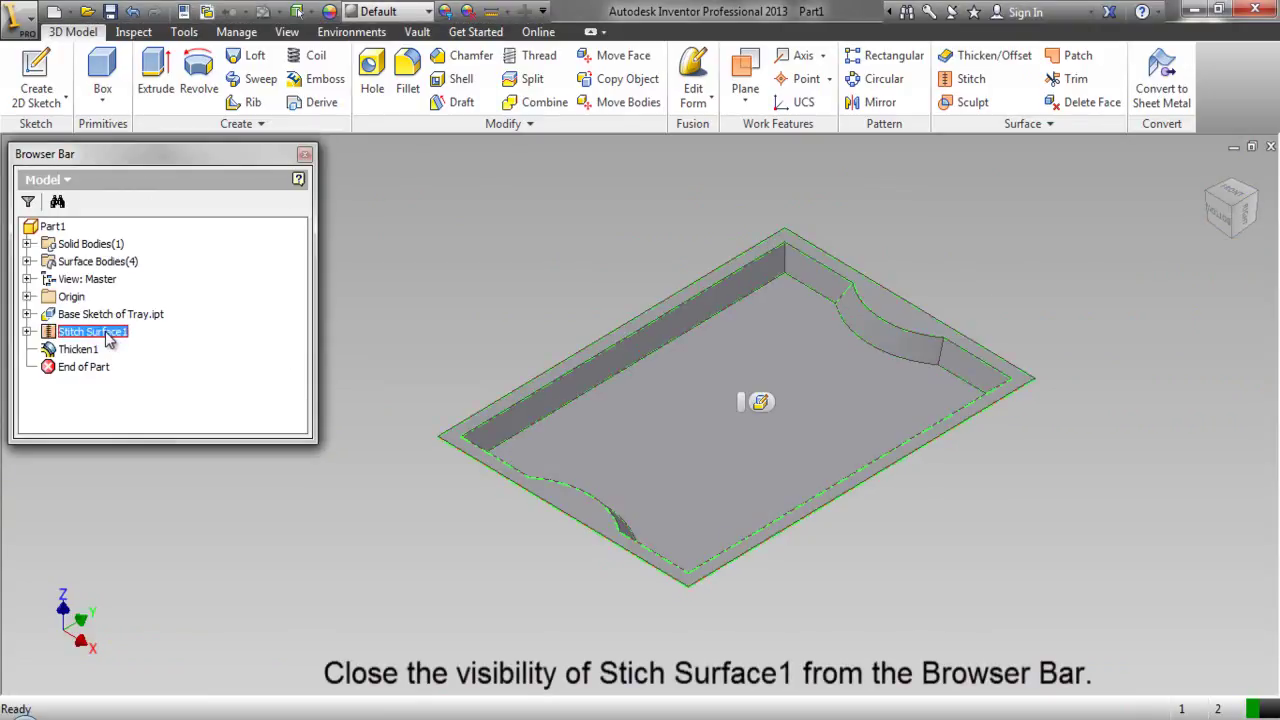
pyautogui.rightClick(108, 338)
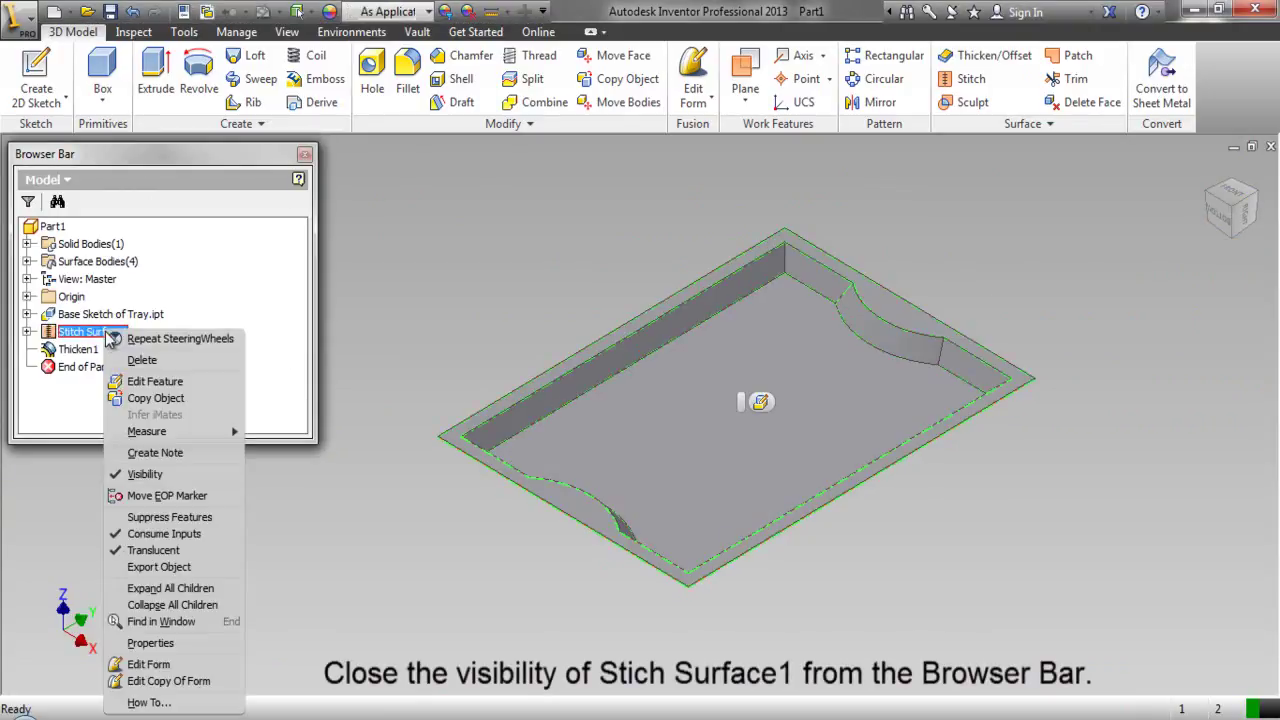
pyautogui.click(119, 476)
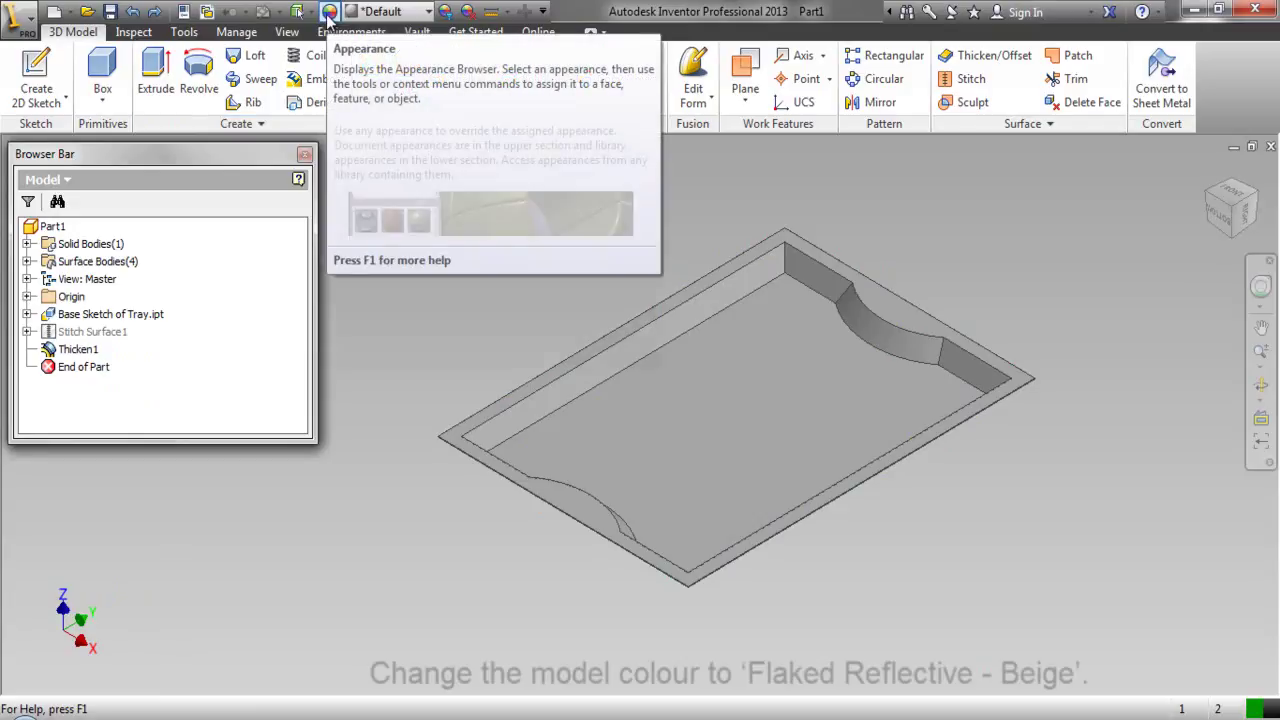
# - Apply the Flaked Reflective - Beige appearance from Favorites to Part1
pyautogui.click(329, 13)
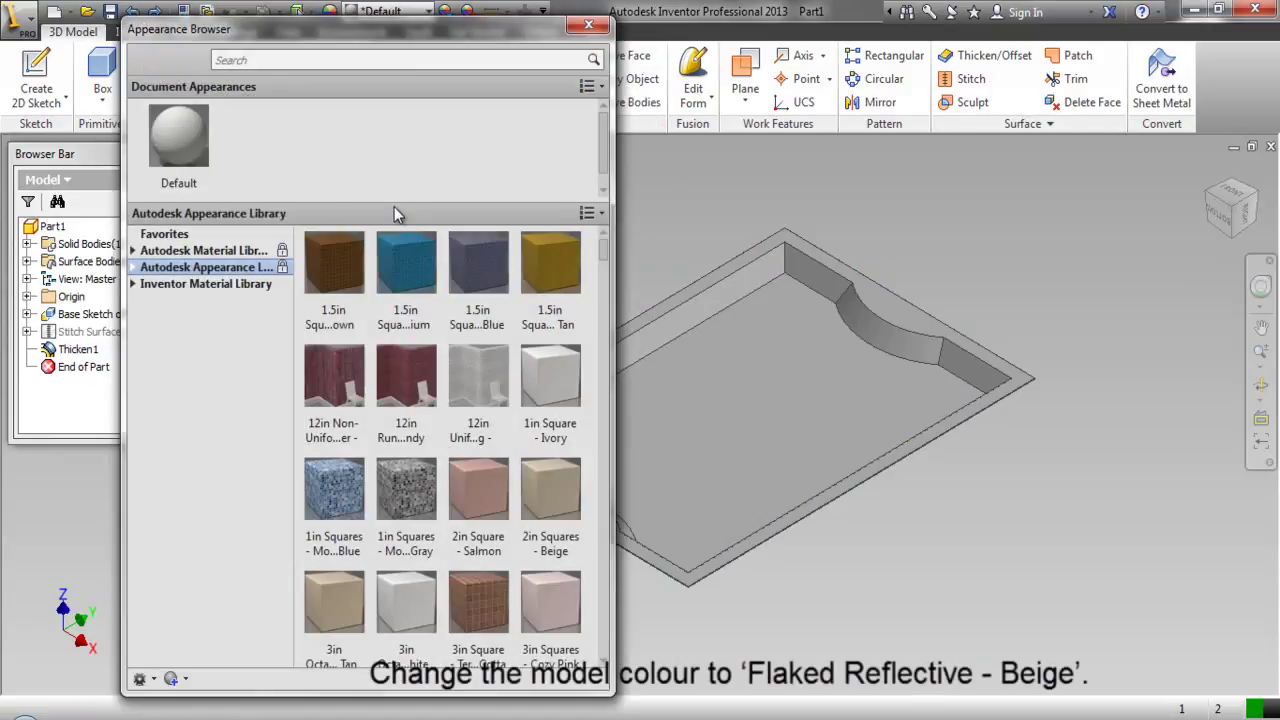
pyautogui.click(165, 235)
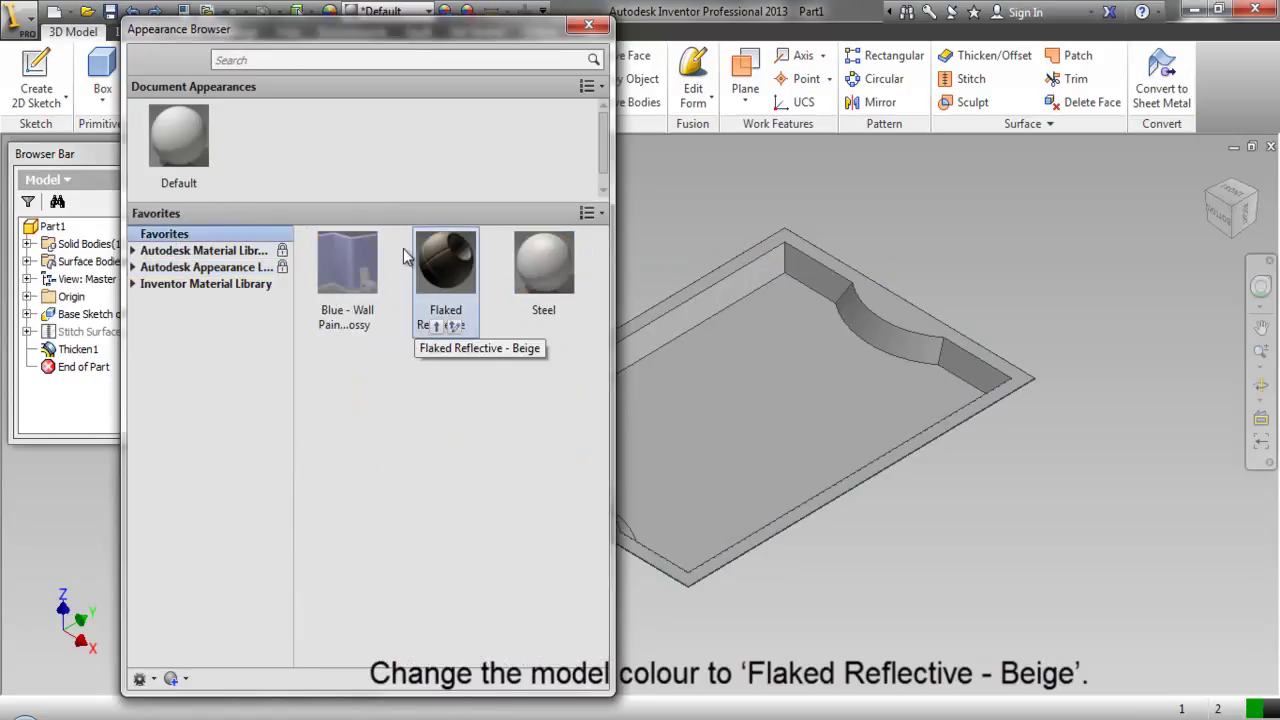
pyautogui.click(437, 328)
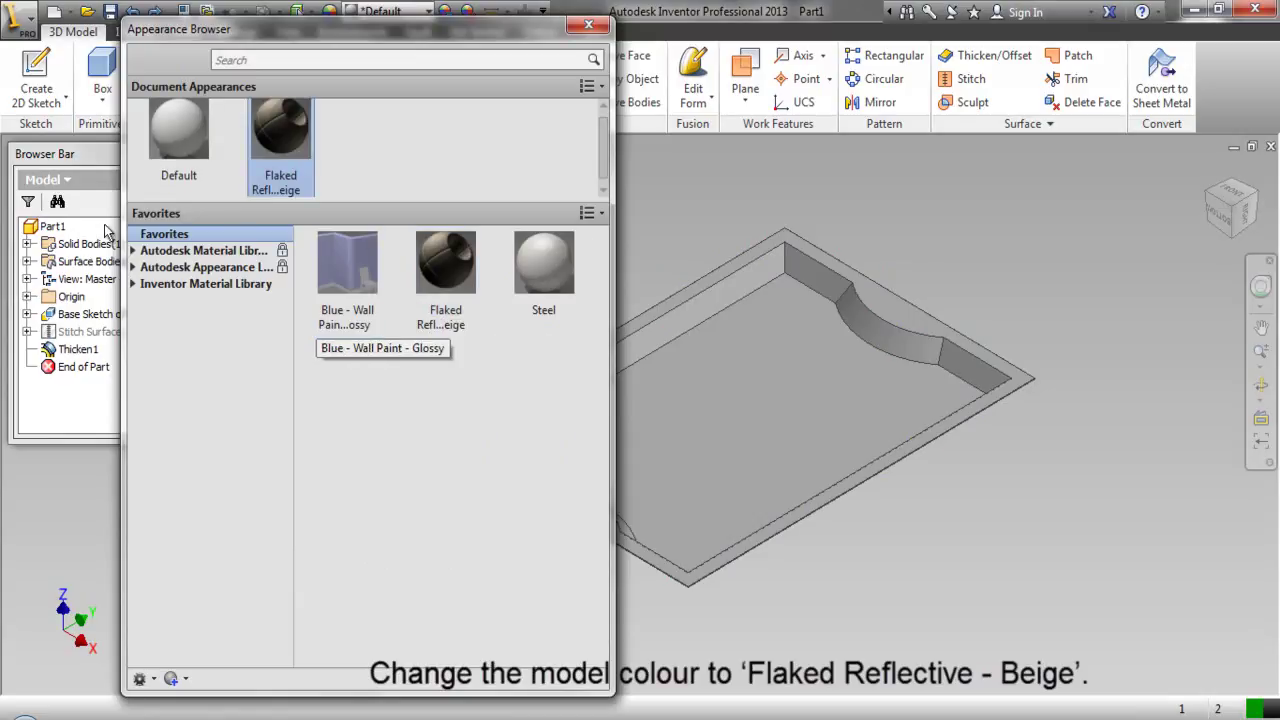
pyautogui.click(55, 228)
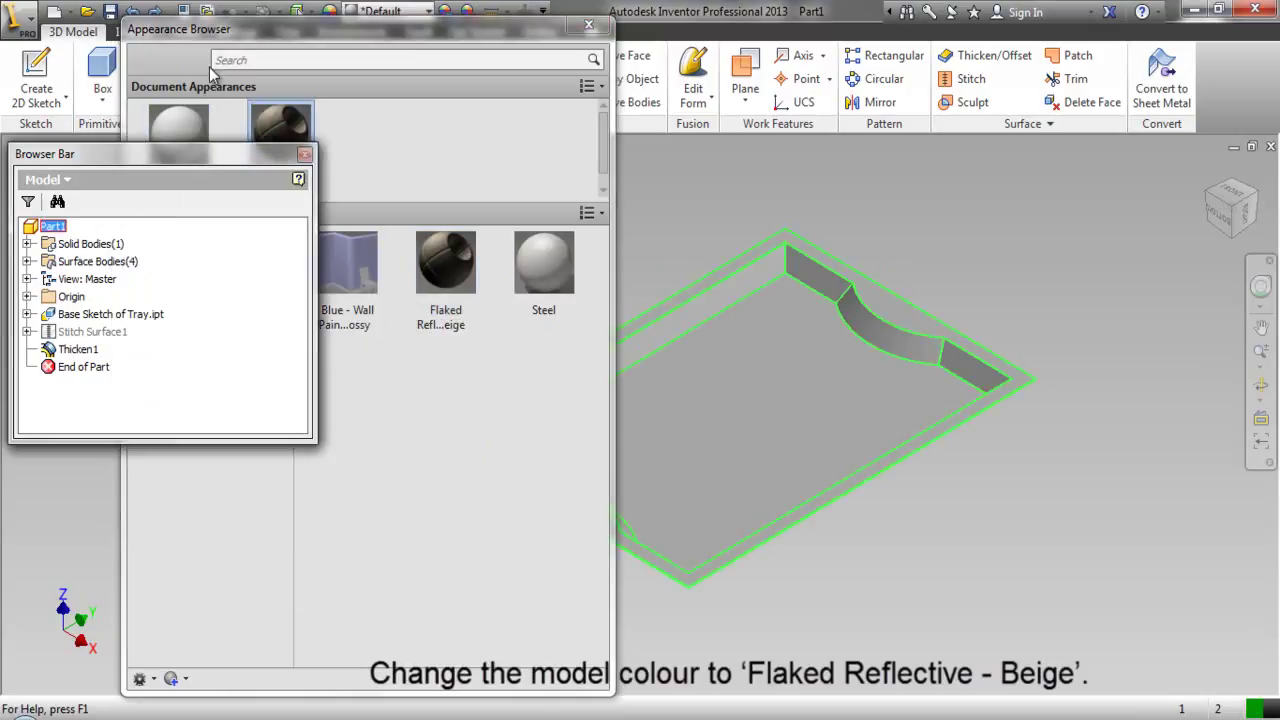
pyautogui.click(229, 35)
pyautogui.click(287, 125)
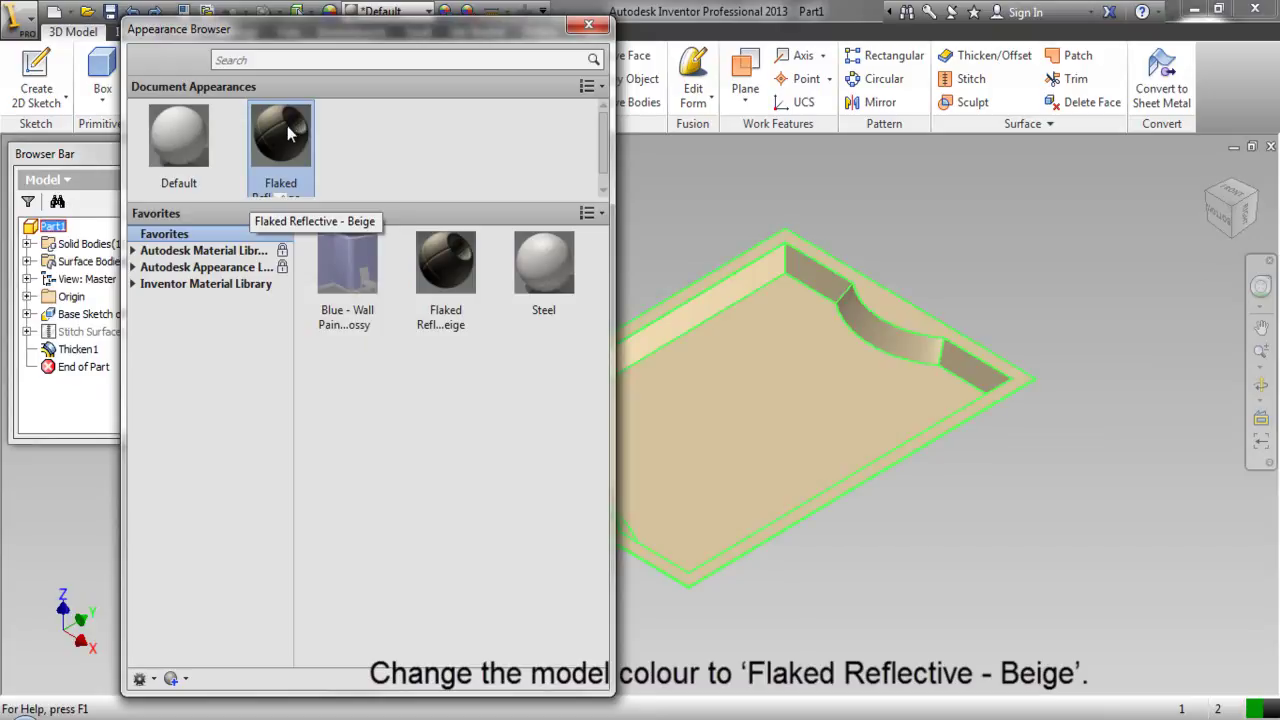
pyautogui.click(588, 27)
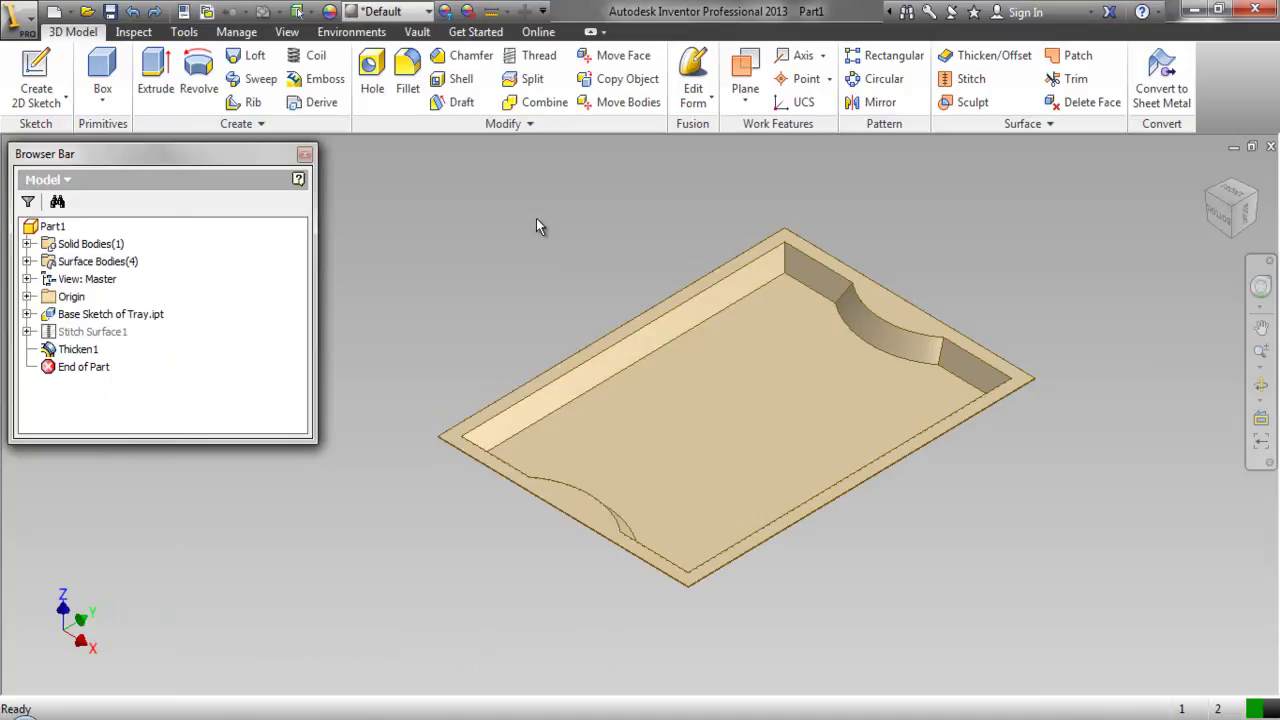
# - Start a 0.125 in fillet and pick the back top, pocket and vertical corner edges
pyautogui.click(405, 79)
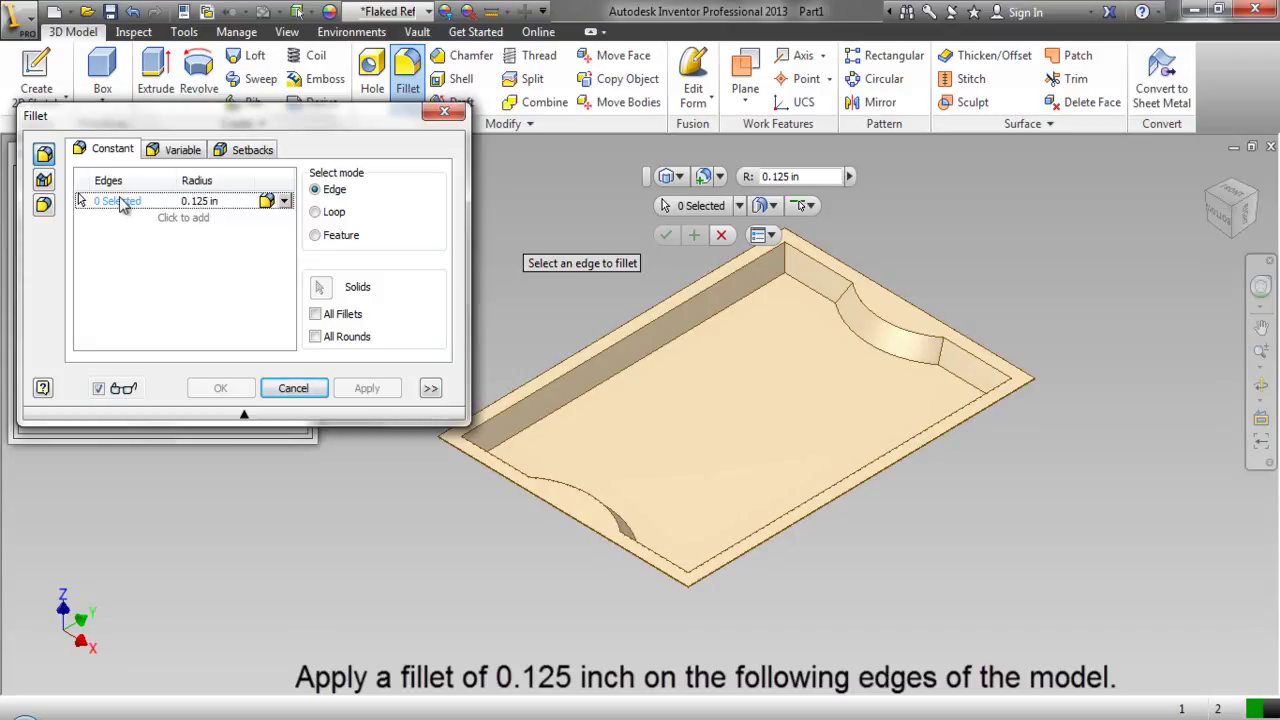
pyautogui.click(786, 262)
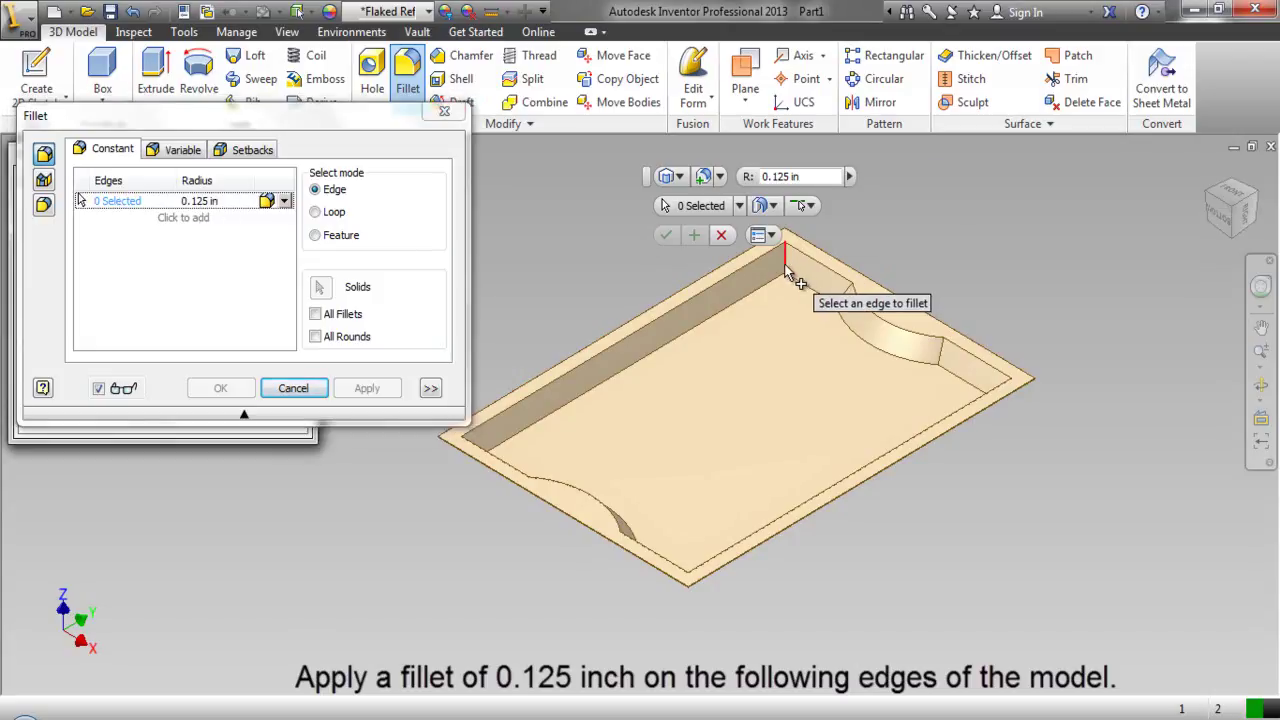
pyautogui.scroll(2, 840, 305)
pyautogui.click(848, 296)
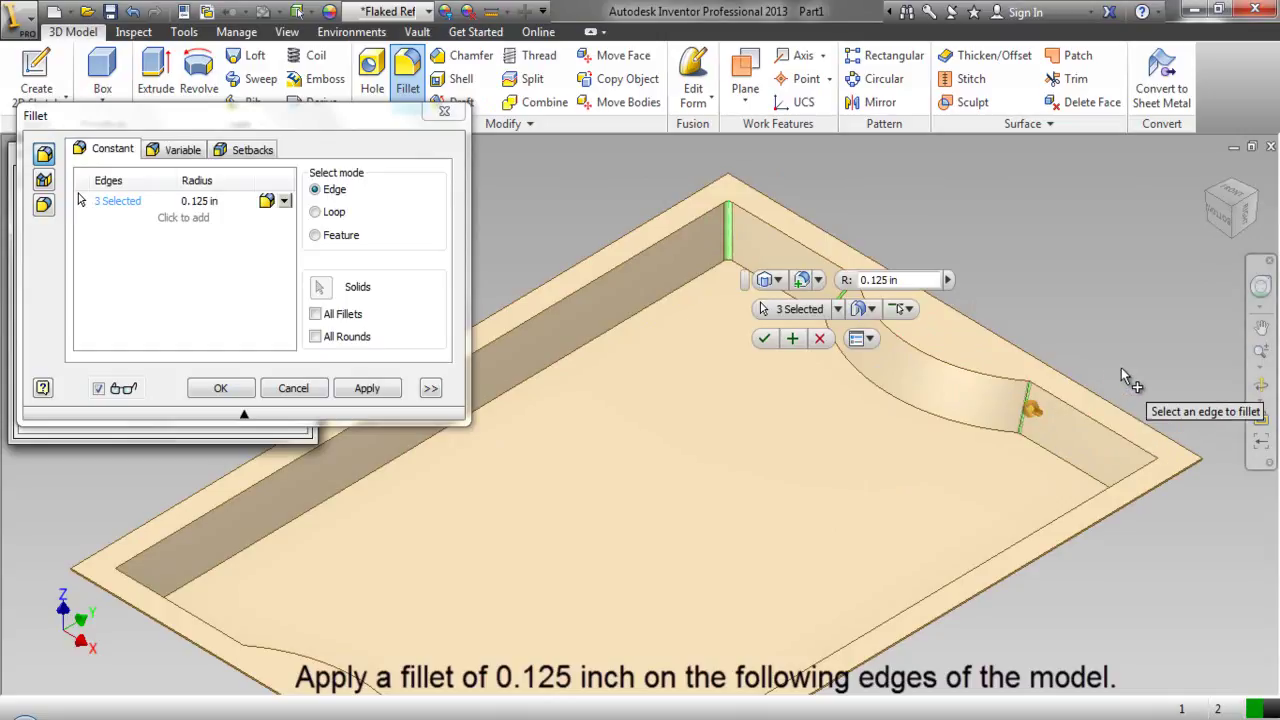
pyautogui.scroll(3, 1050, 395)
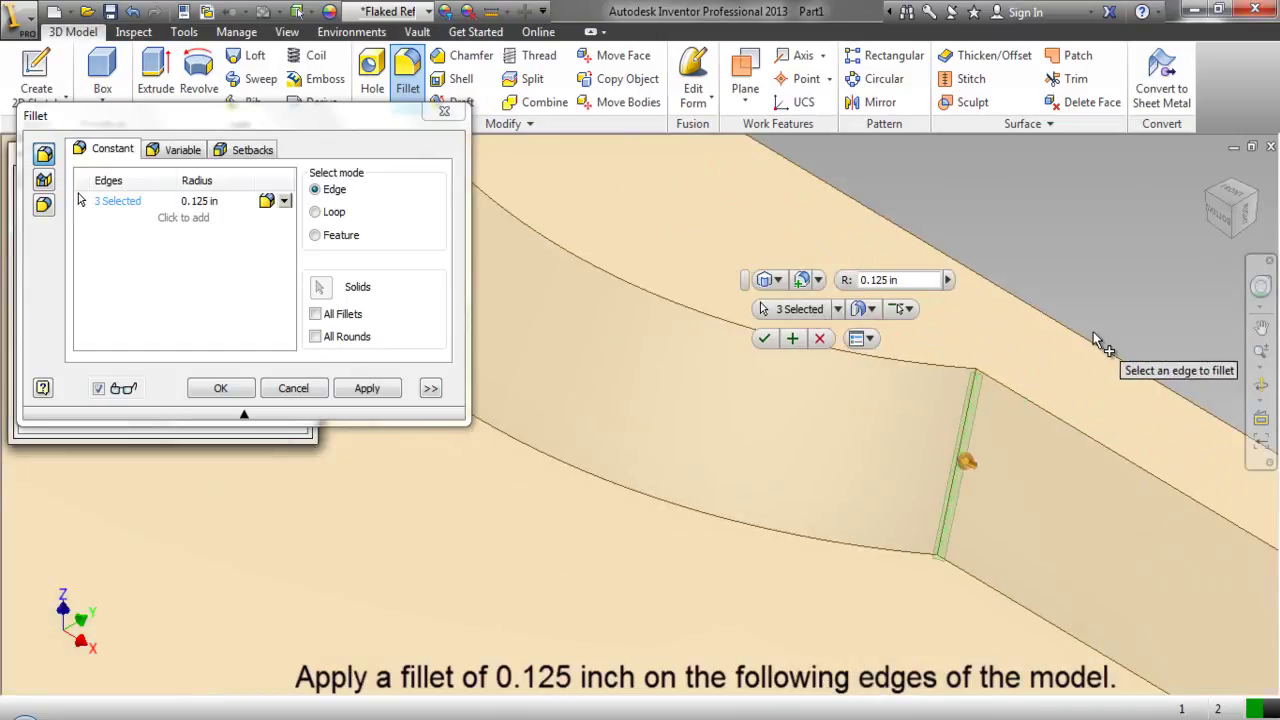
pyautogui.click(971, 402)
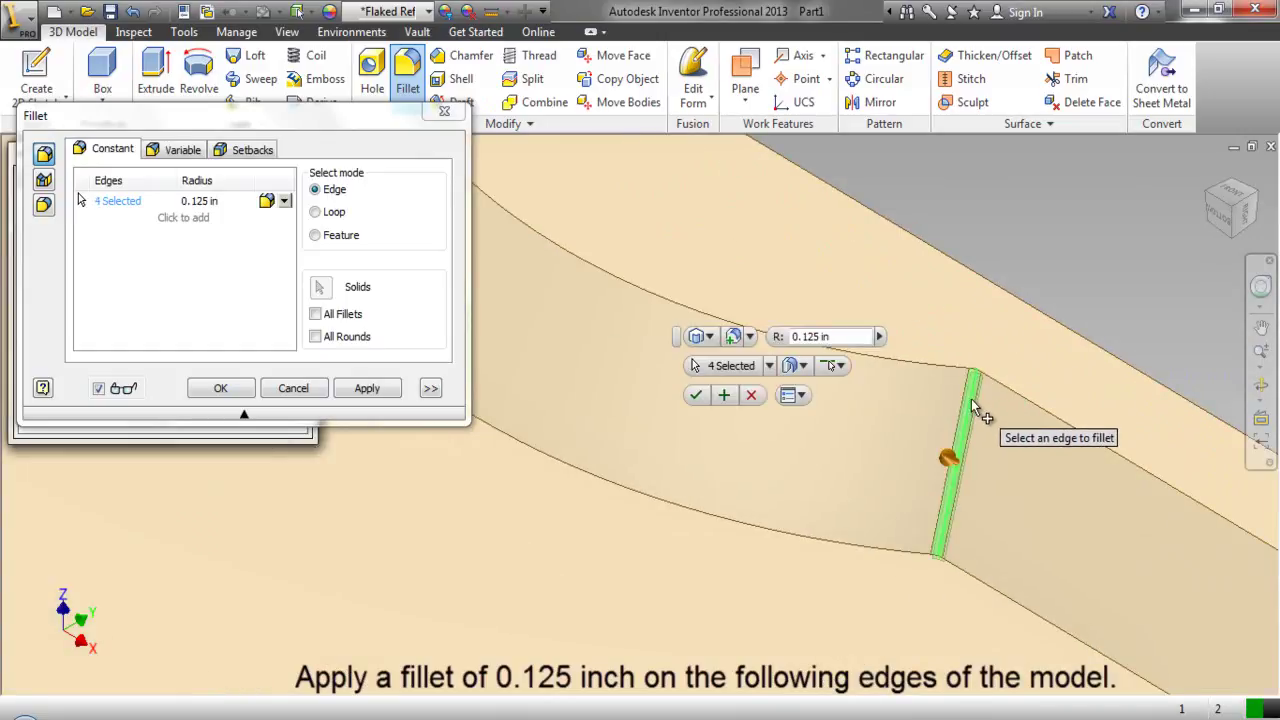
pyautogui.moveTo(1215, 205); pyautogui.dragTo(1208, 203)
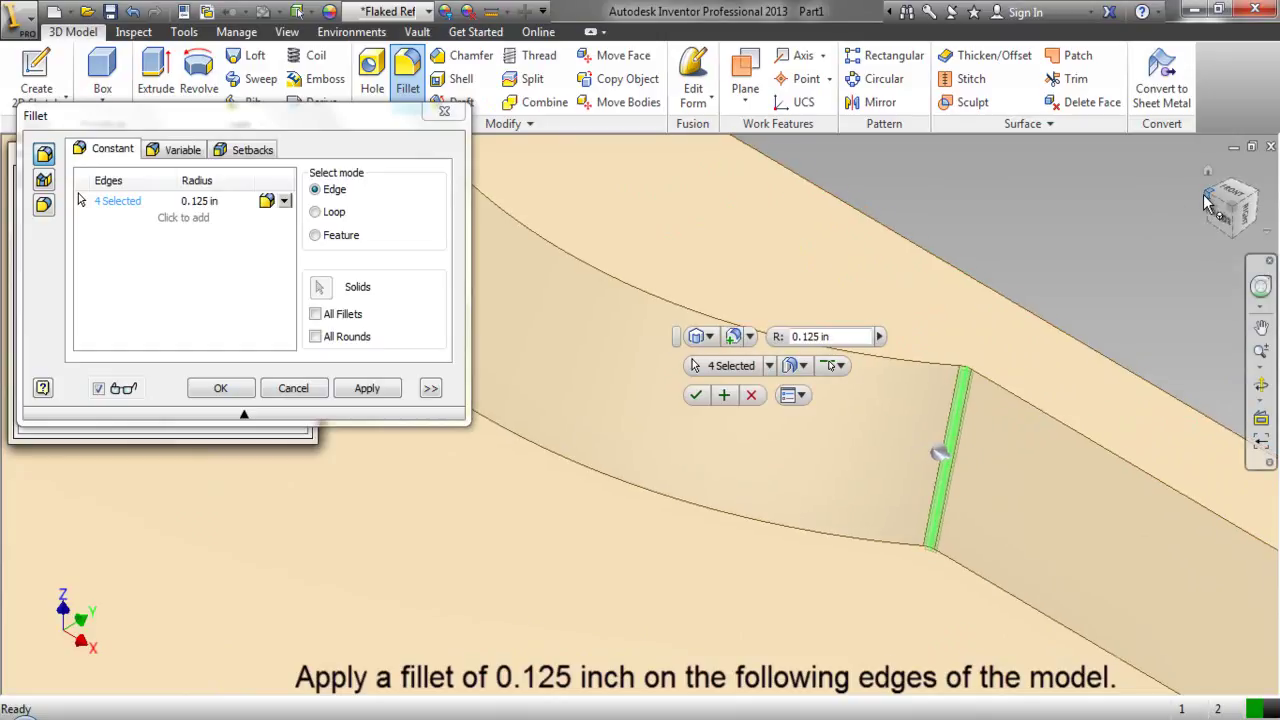
pyautogui.click(1208, 203)
pyautogui.click(598, 283)
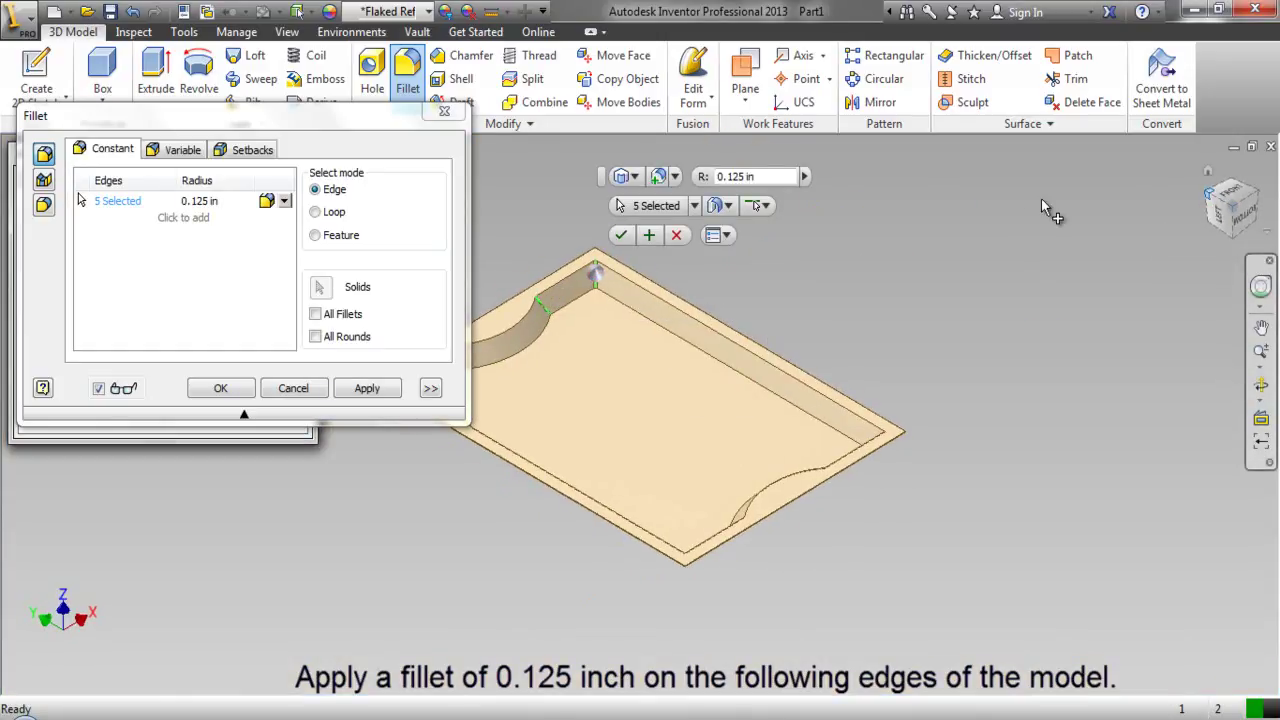
pyautogui.click(684, 280)
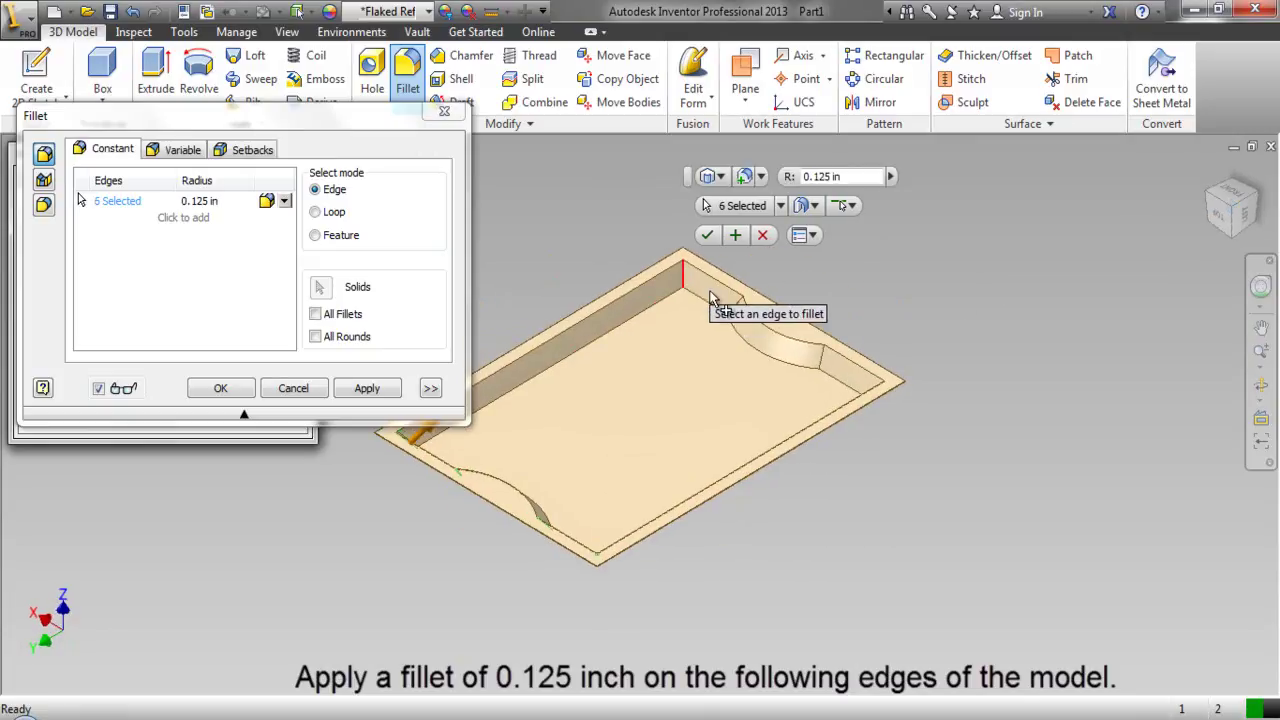
pyautogui.click(736, 313)
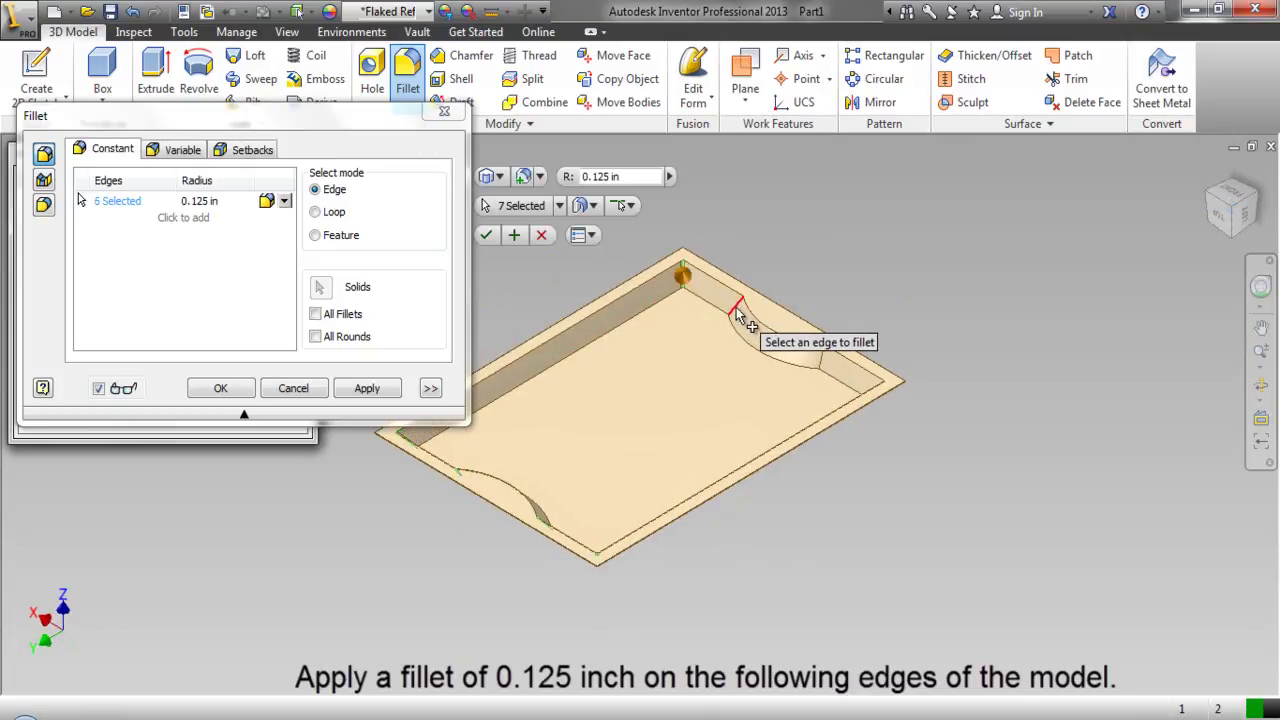
pyautogui.click(822, 362)
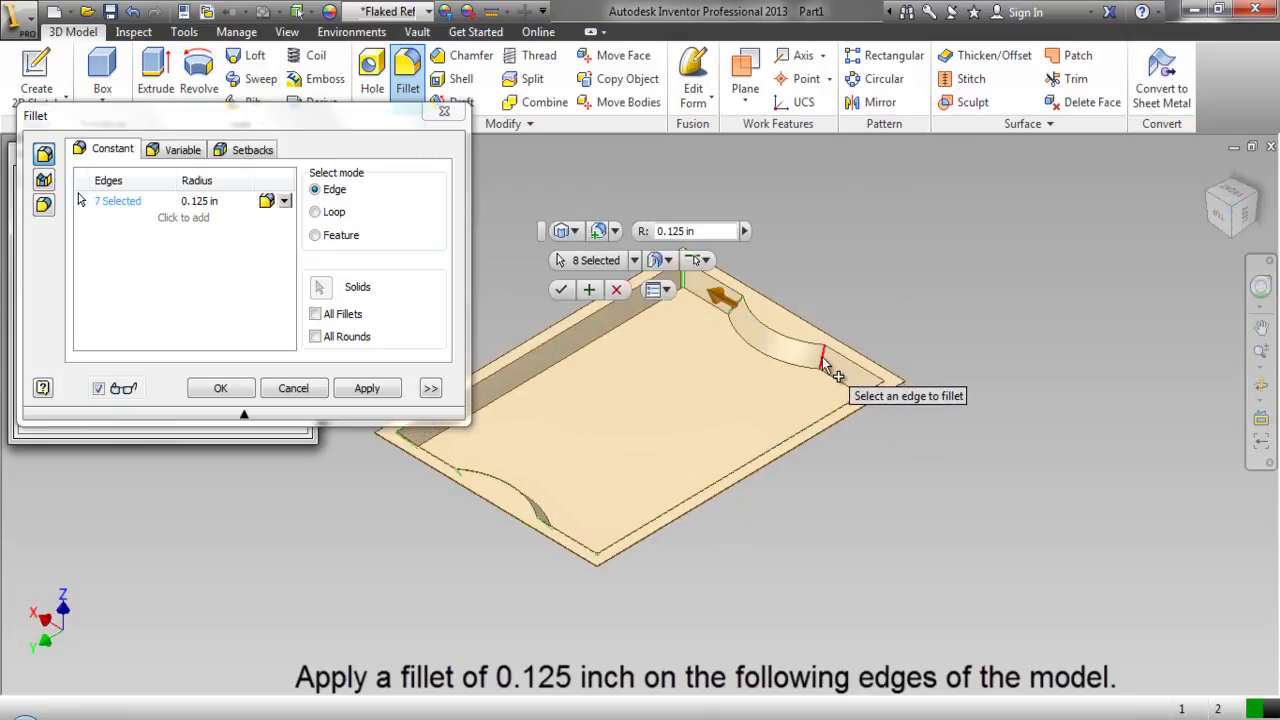
# - Orbit under the tray and add the inner corner, cutout-start and far top wall edges
pyautogui.click(1212, 198)
pyautogui.scroll(5, 595, 380)
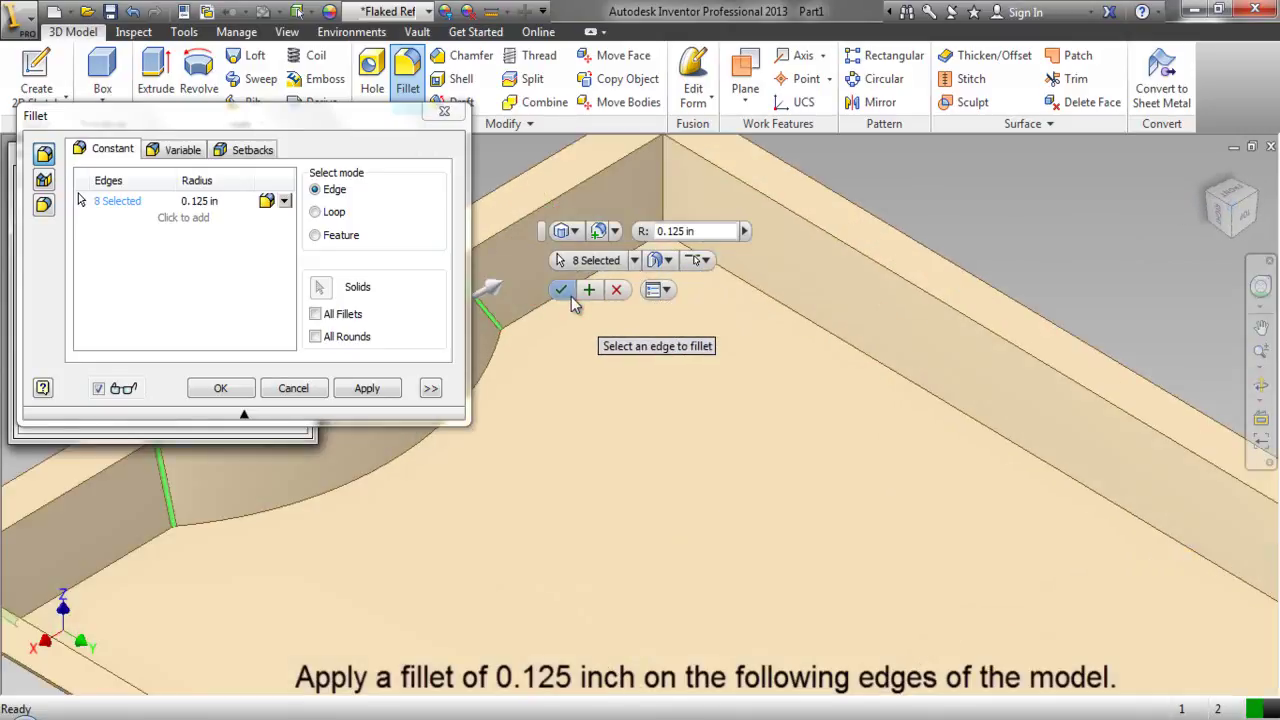
pyautogui.click(663, 207)
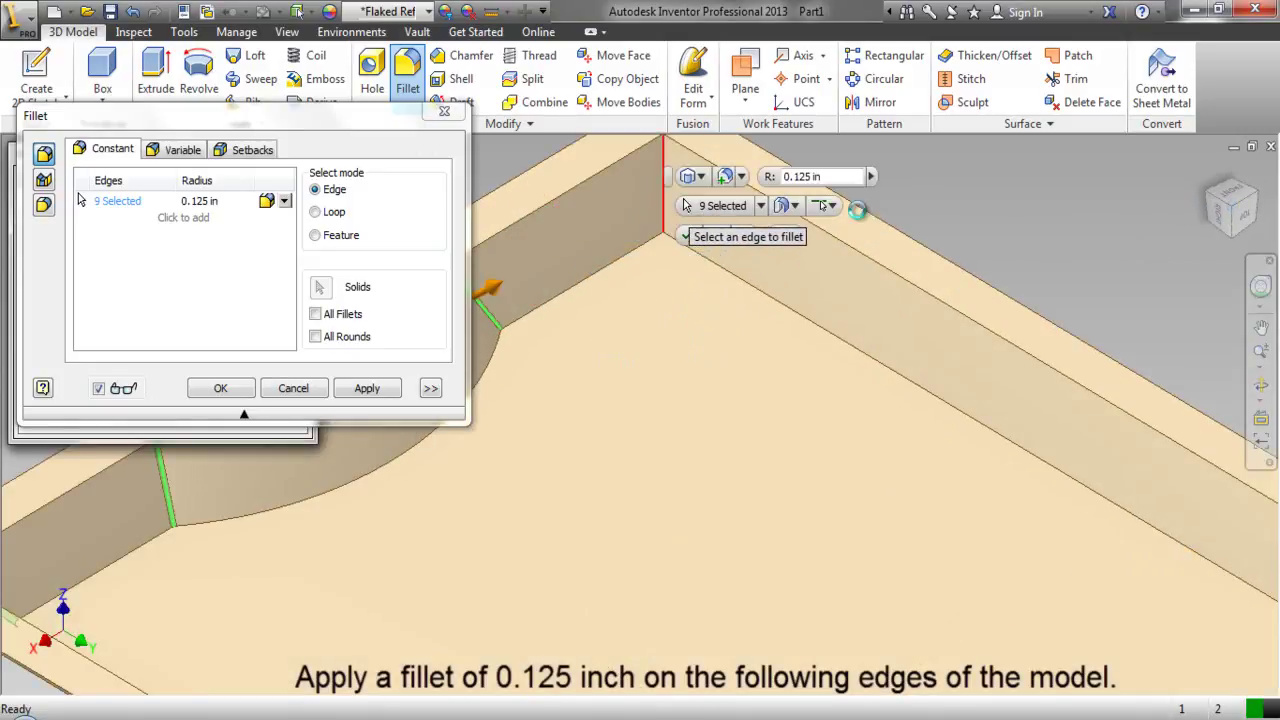
pyautogui.scroll(-5, 662, 262)
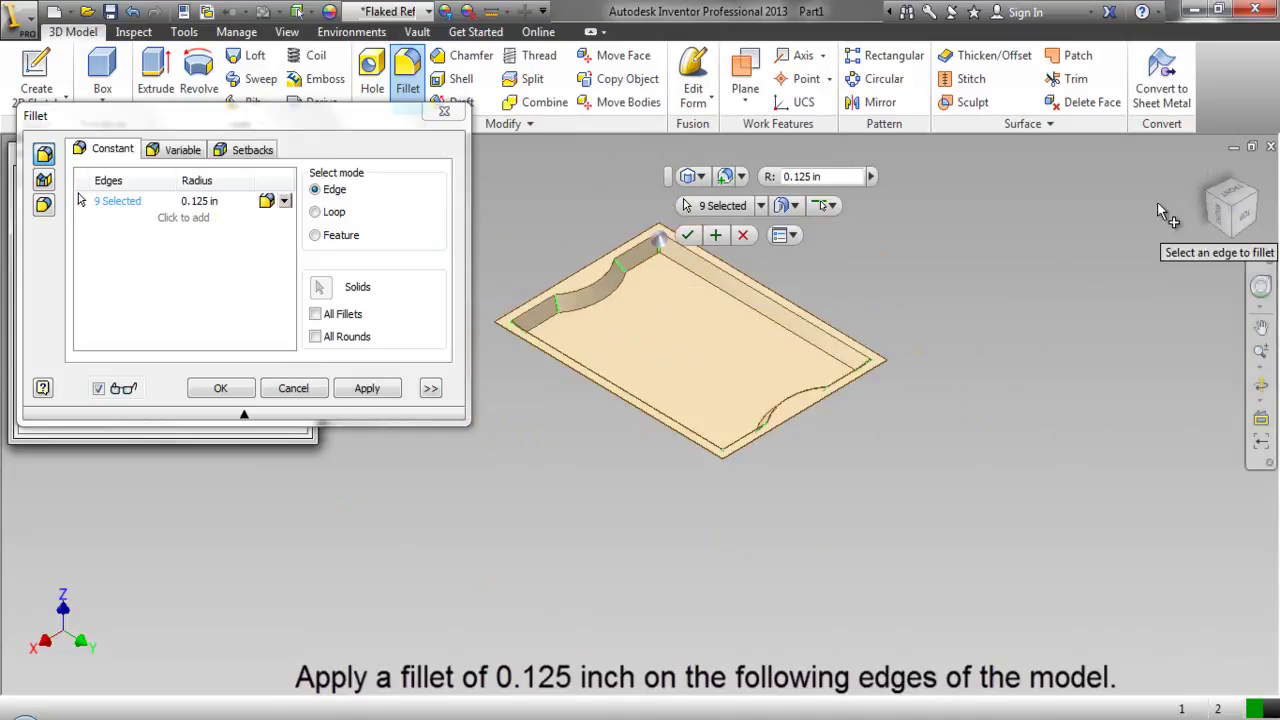
pyautogui.click(1214, 194)
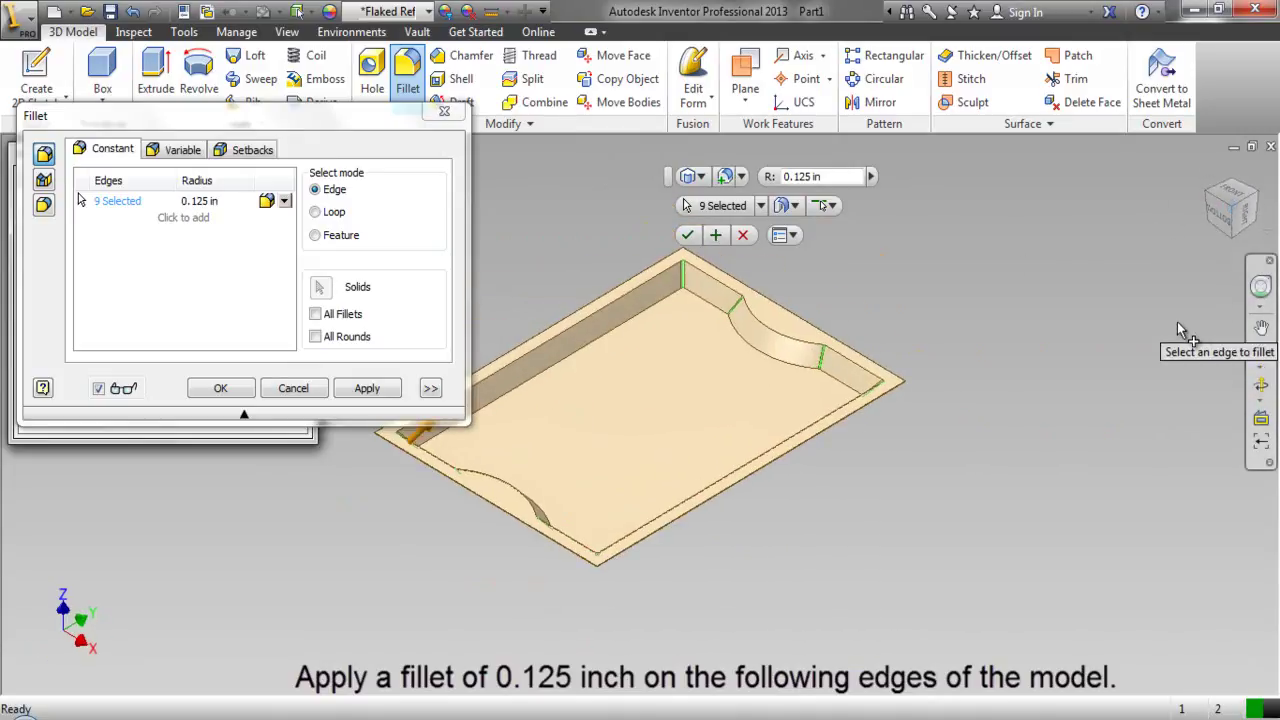
pyautogui.click(1261, 384)
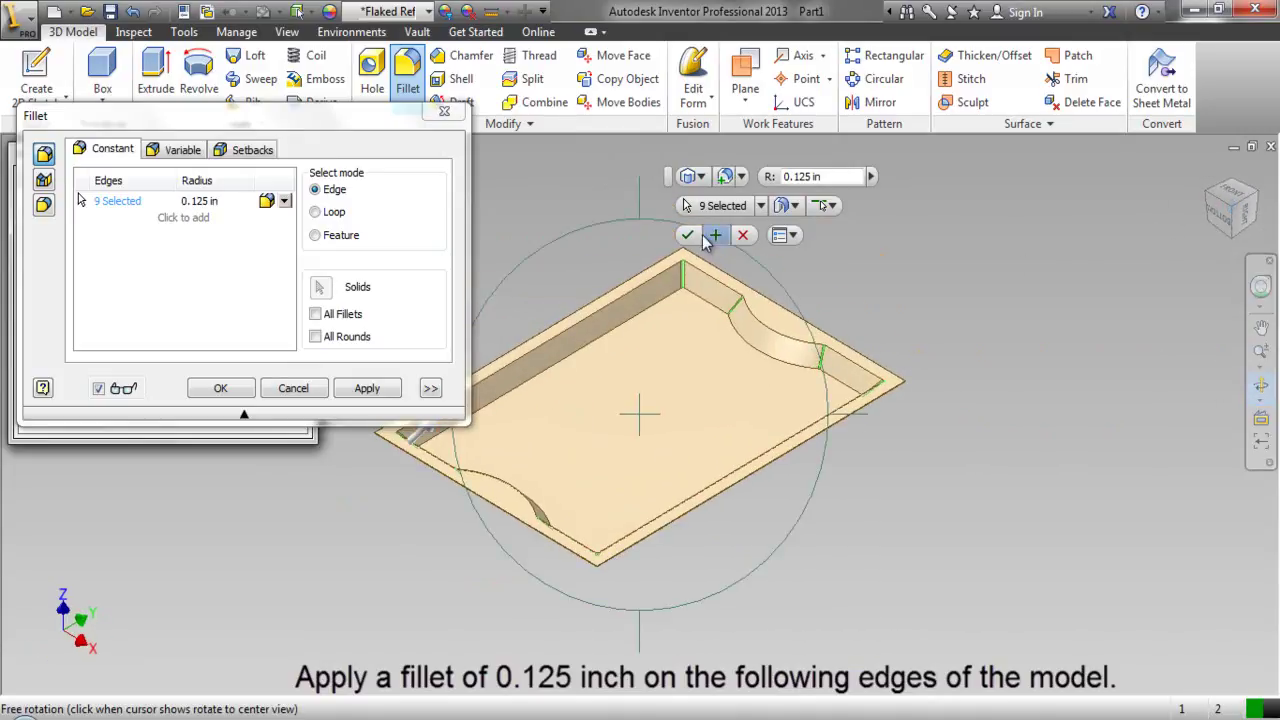
pyautogui.moveTo(643, 216); pyautogui.dragTo(674, 397)
pyautogui.rightClick(674, 397)
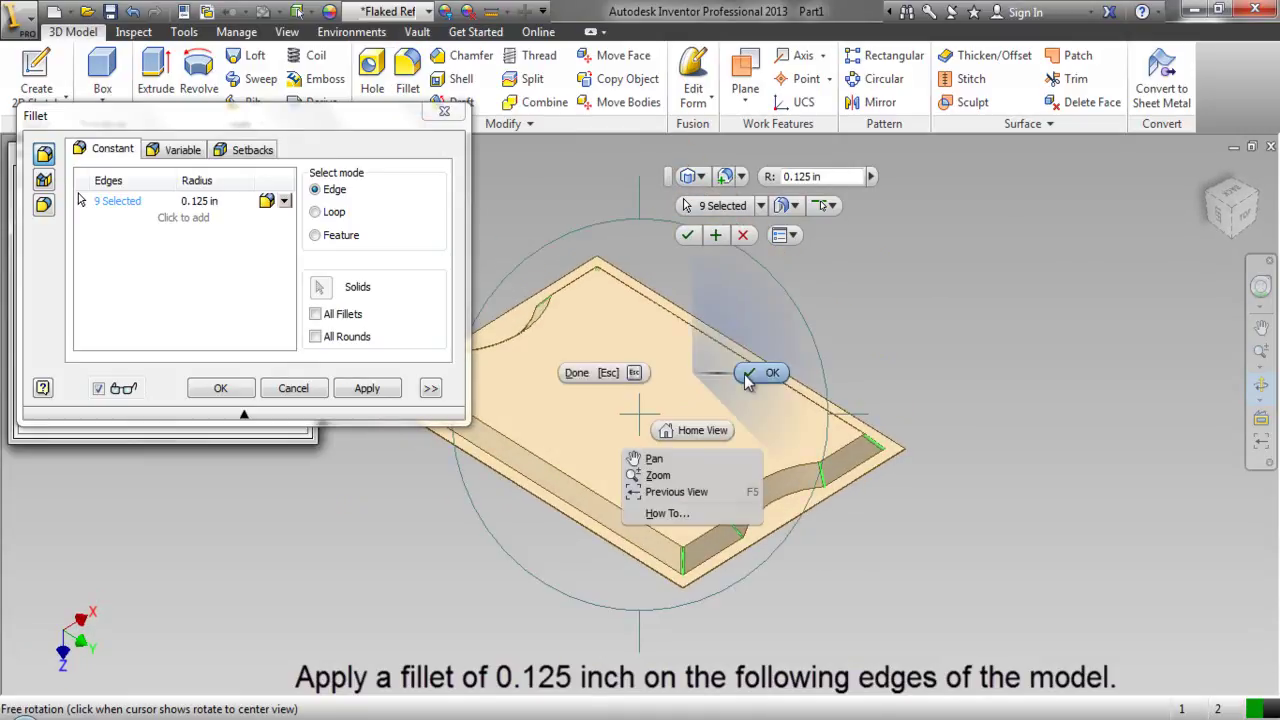
pyautogui.click(762, 371)
pyautogui.scroll(5, 690, 565)
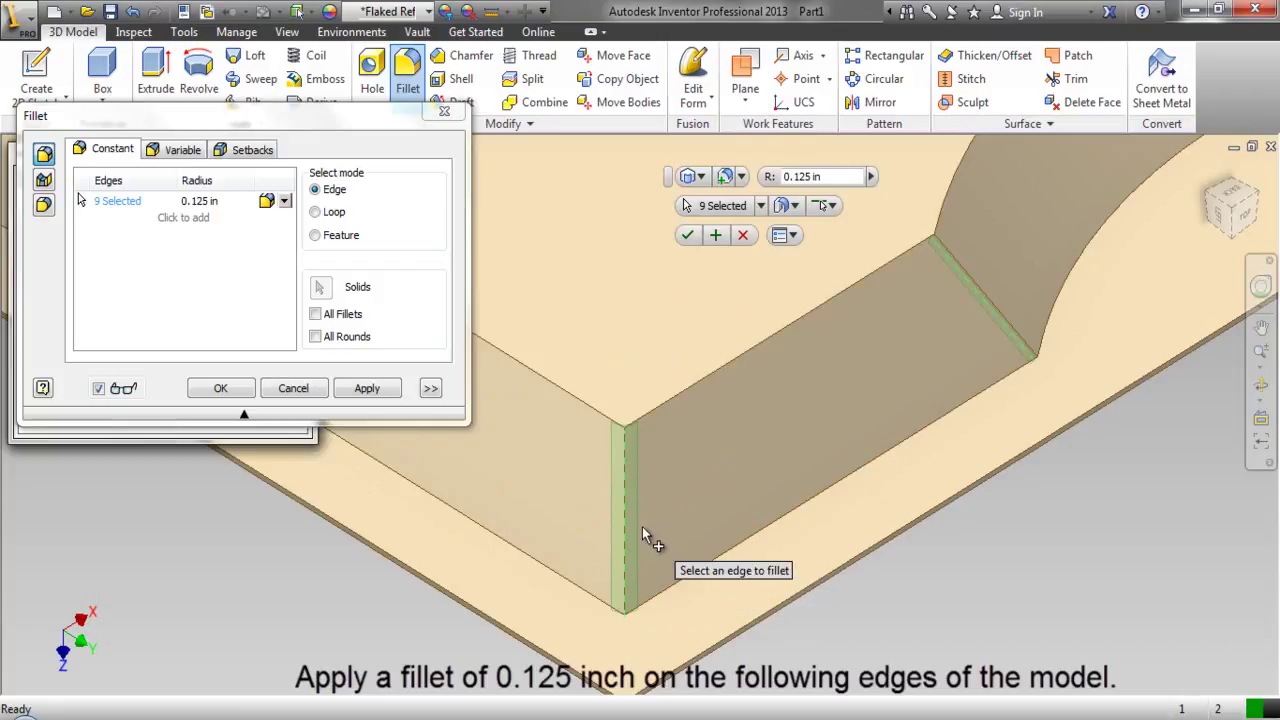
pyautogui.click(624, 522)
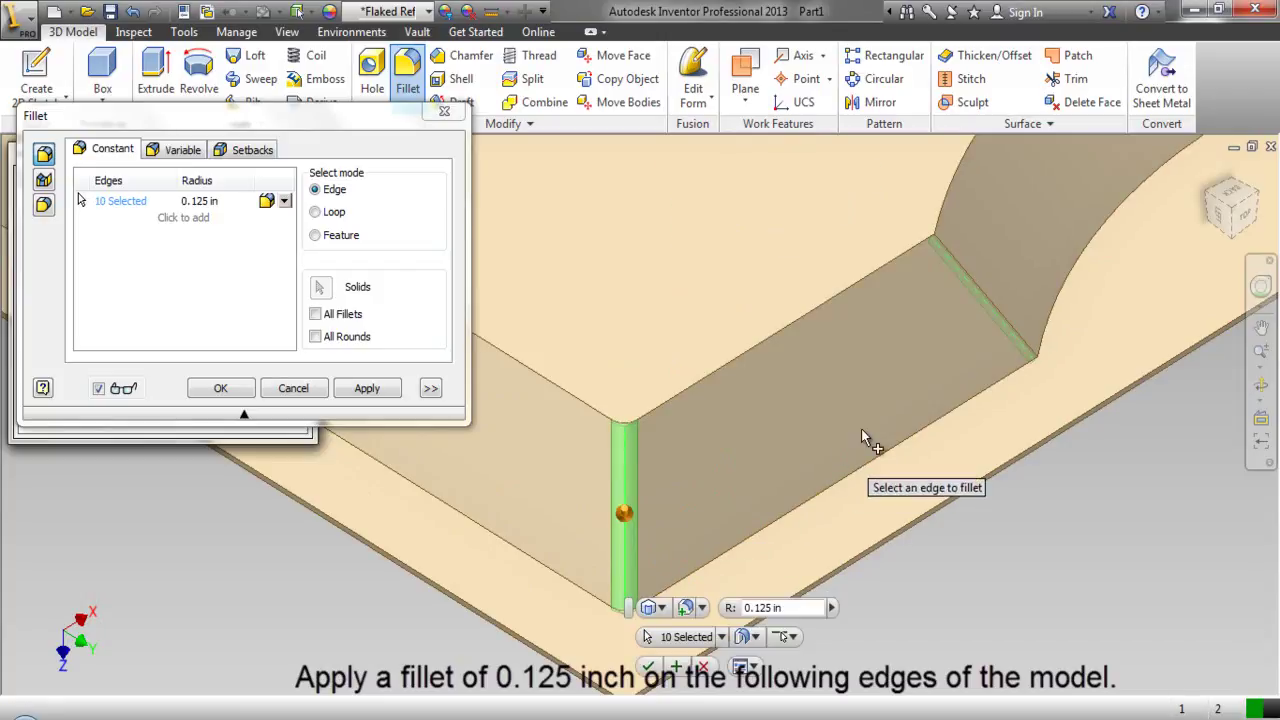
pyautogui.click(985, 295)
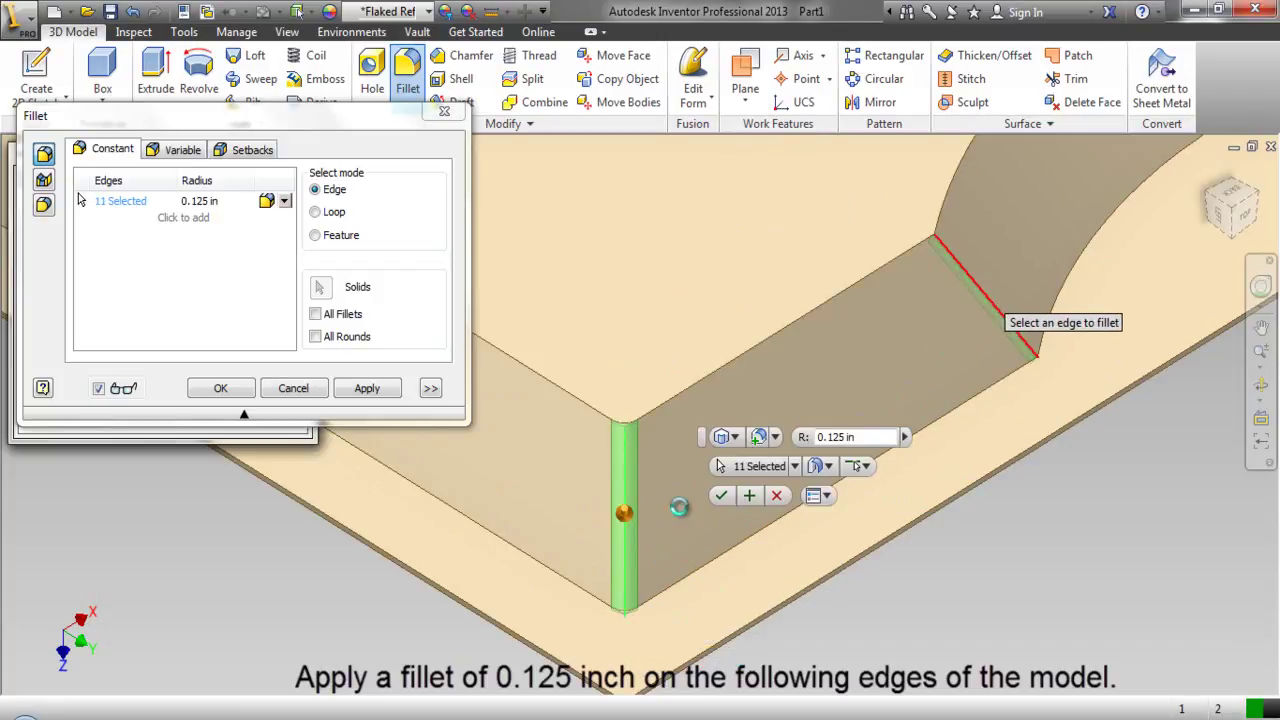
pyautogui.scroll(-3, 612, 523)
pyautogui.scroll(3, 905, 330)
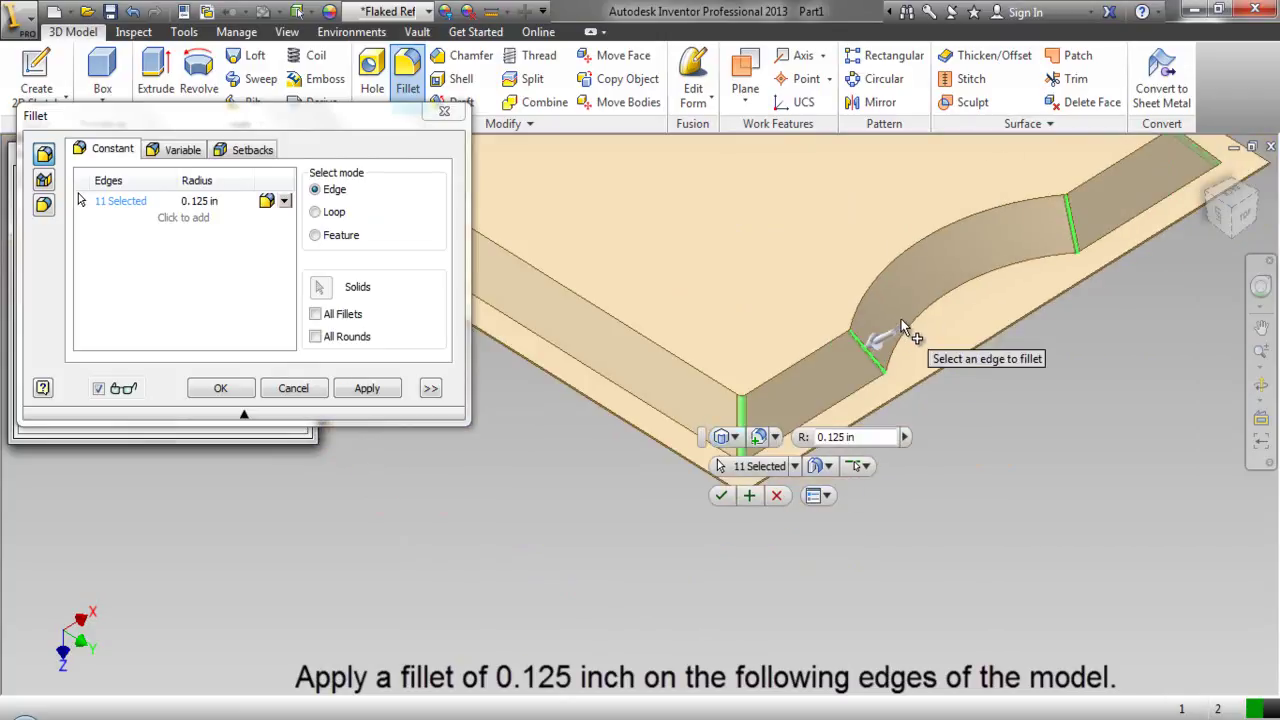
pyautogui.scroll(5, 1082, 190)
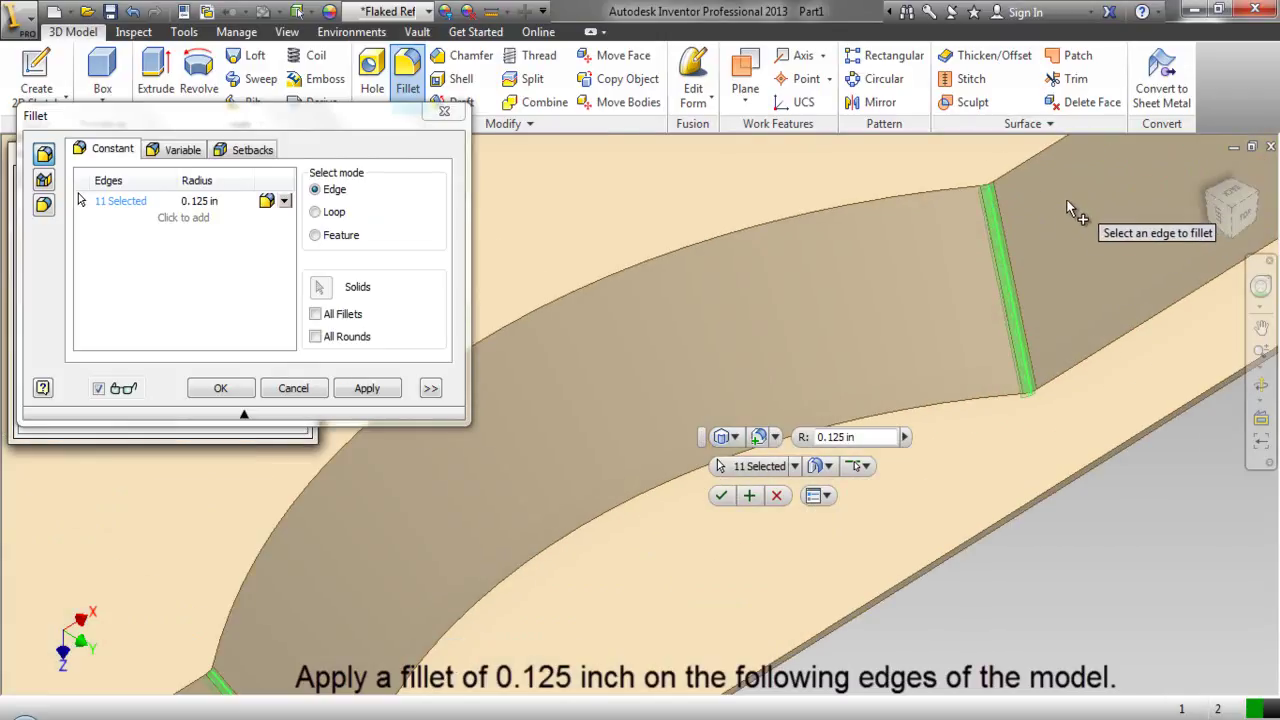
pyautogui.scroll(-4, 790, 360)
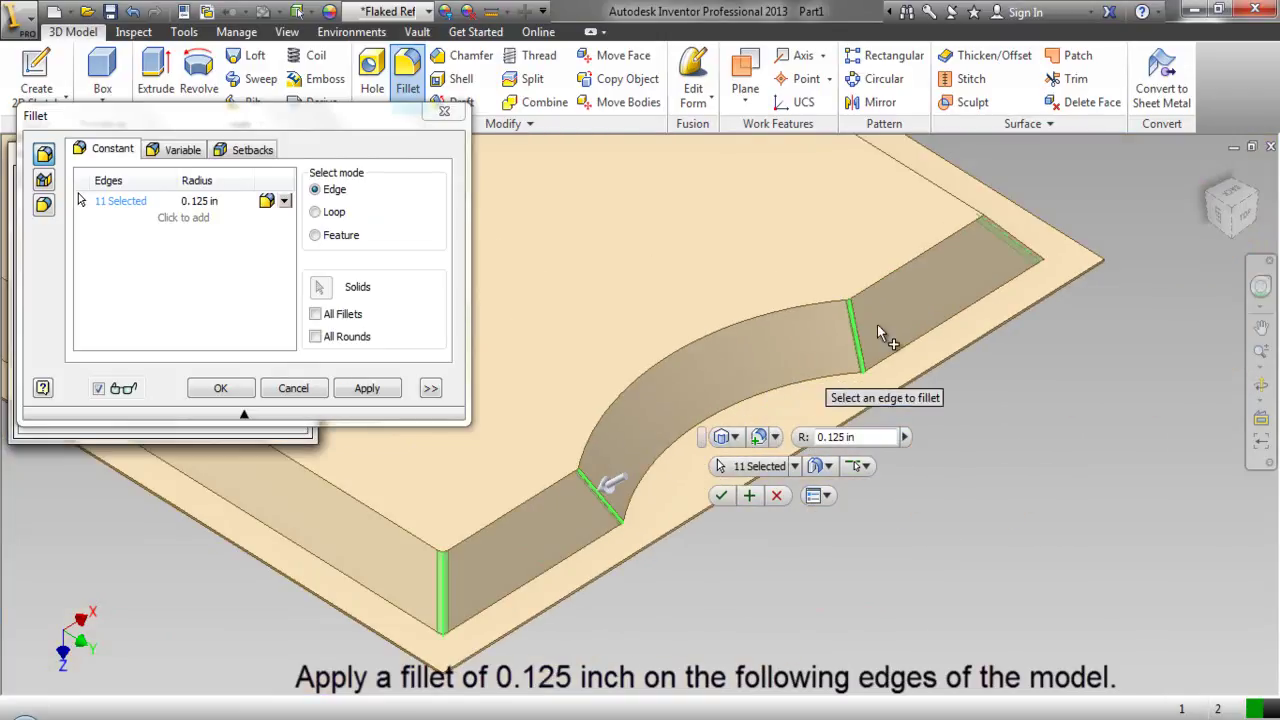
pyautogui.scroll(2, 988, 222)
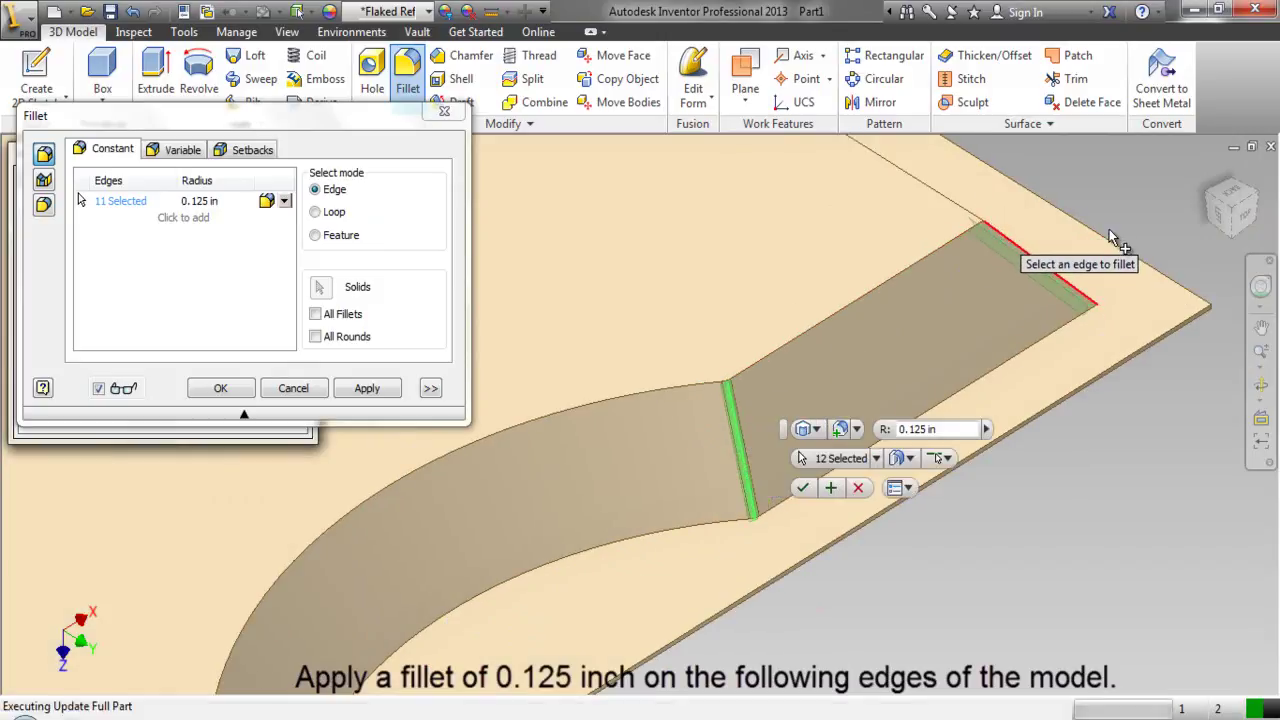
pyautogui.click(995, 233)
# - Add the vertical corner, cutout-side, curved-wall start, long wall and outer rim edges
pyautogui.click(1205, 200)
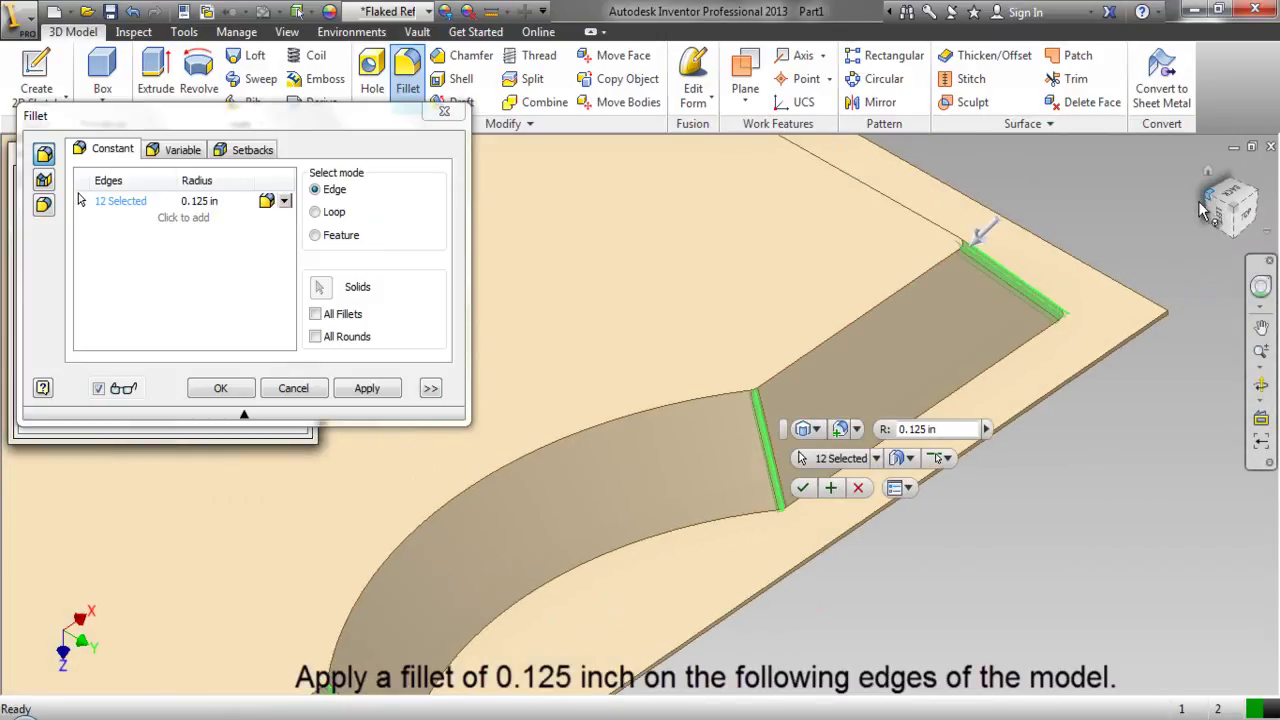
pyautogui.scroll(3, 600, 560)
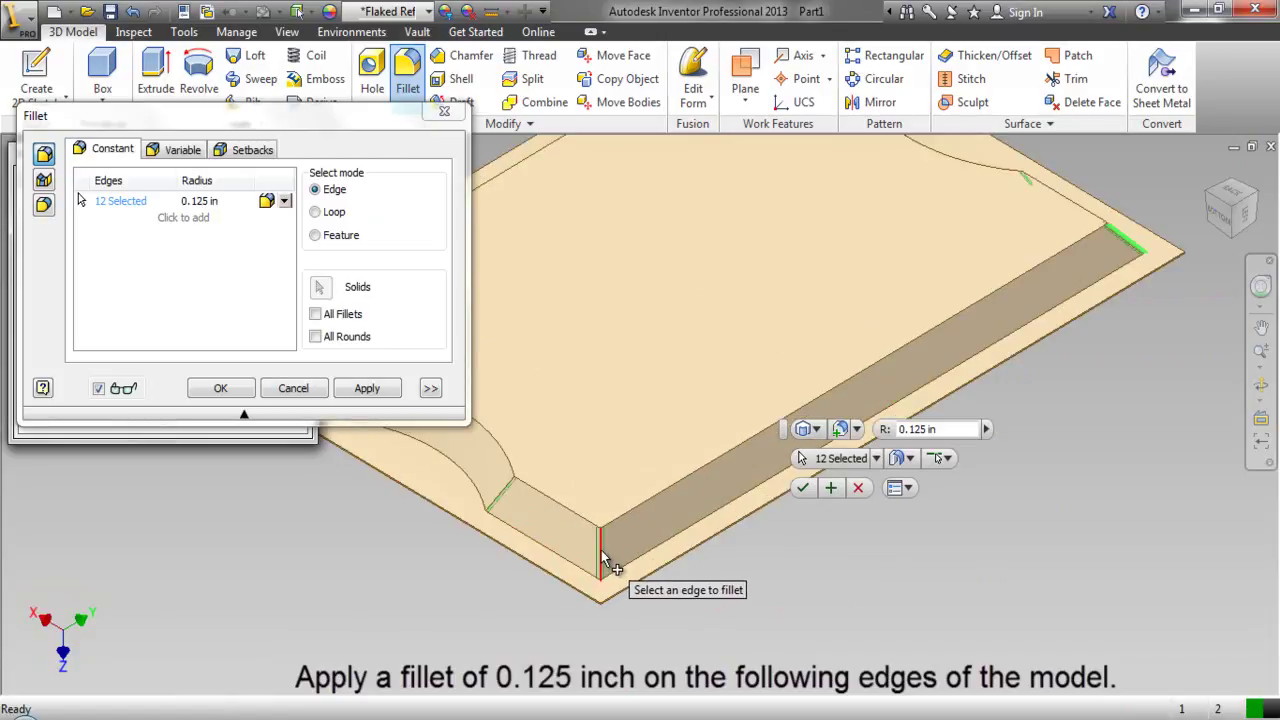
pyautogui.click(604, 562)
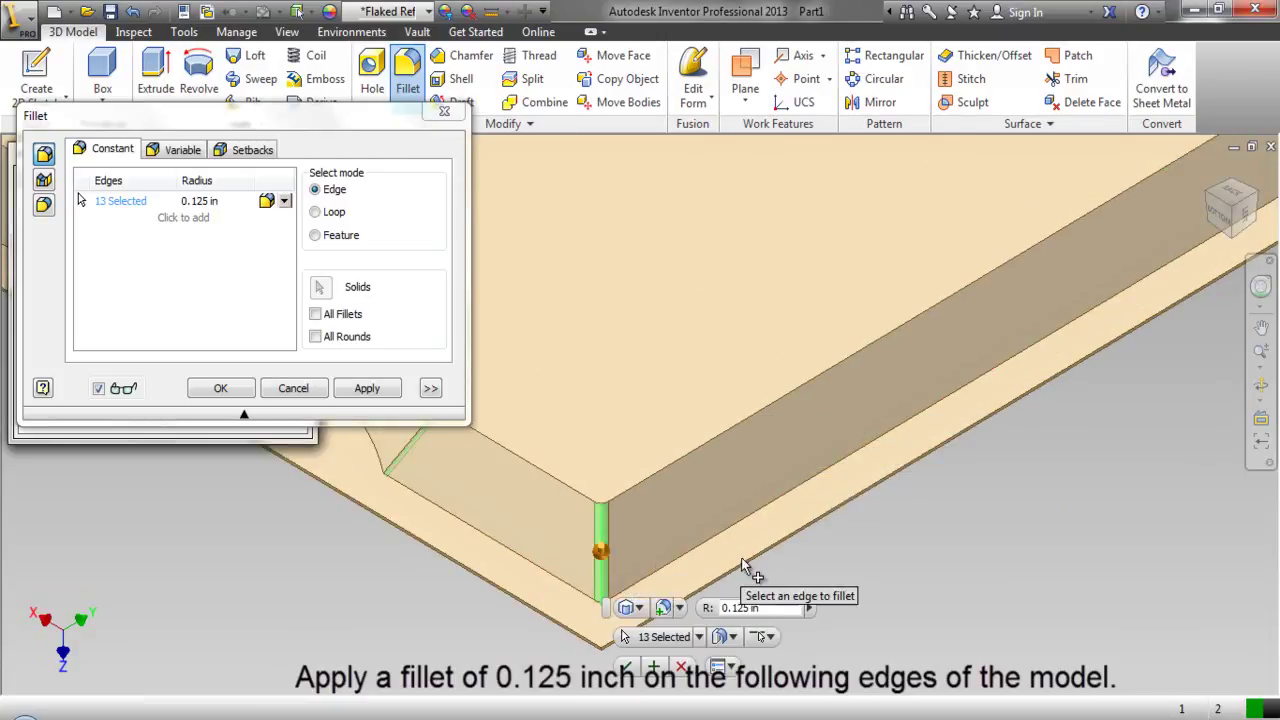
pyautogui.scroll(-2, 590, 555)
pyautogui.scroll(3, 567, 480)
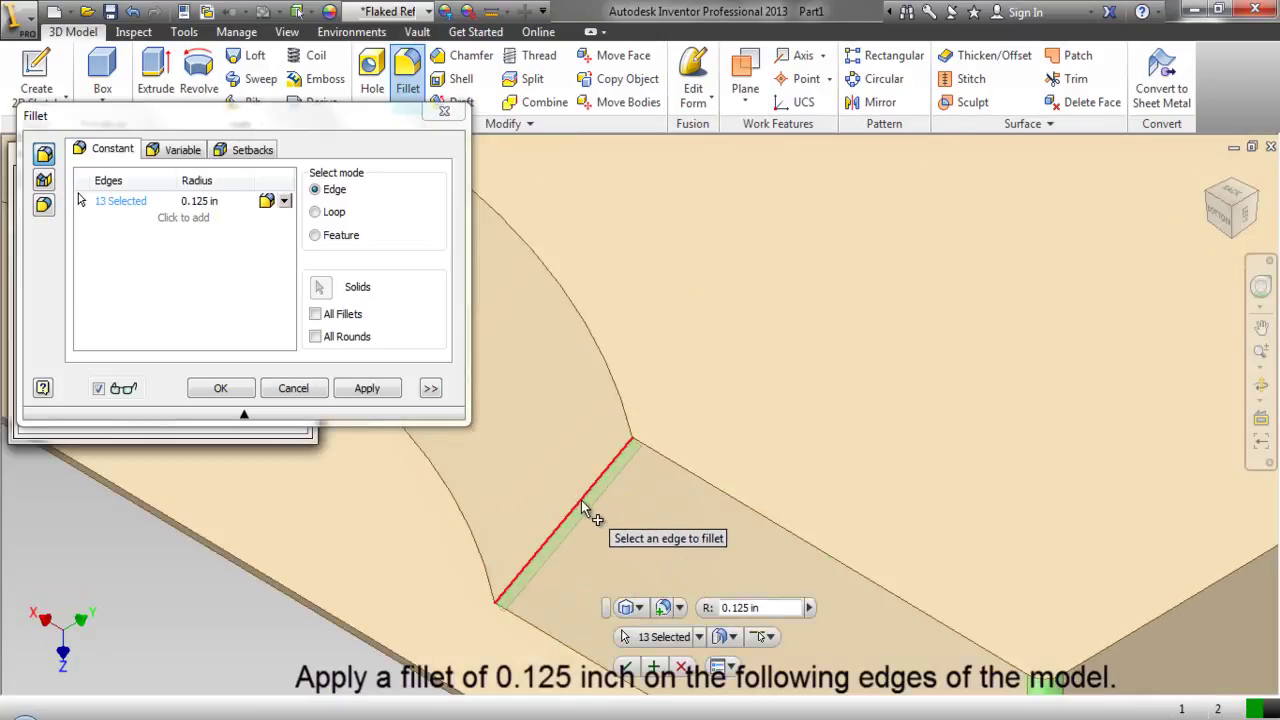
pyautogui.click(581, 500)
pyautogui.scroll(-3, 843, 526)
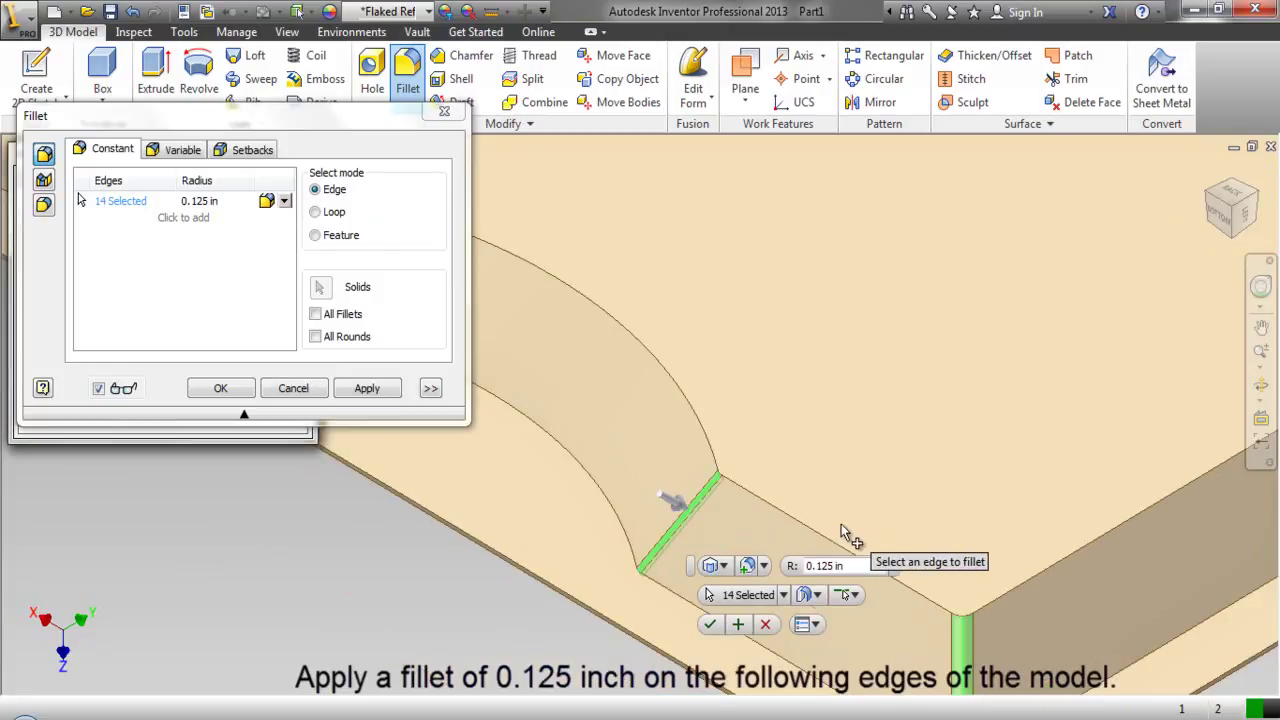
pyautogui.scroll(-2, 735, 480)
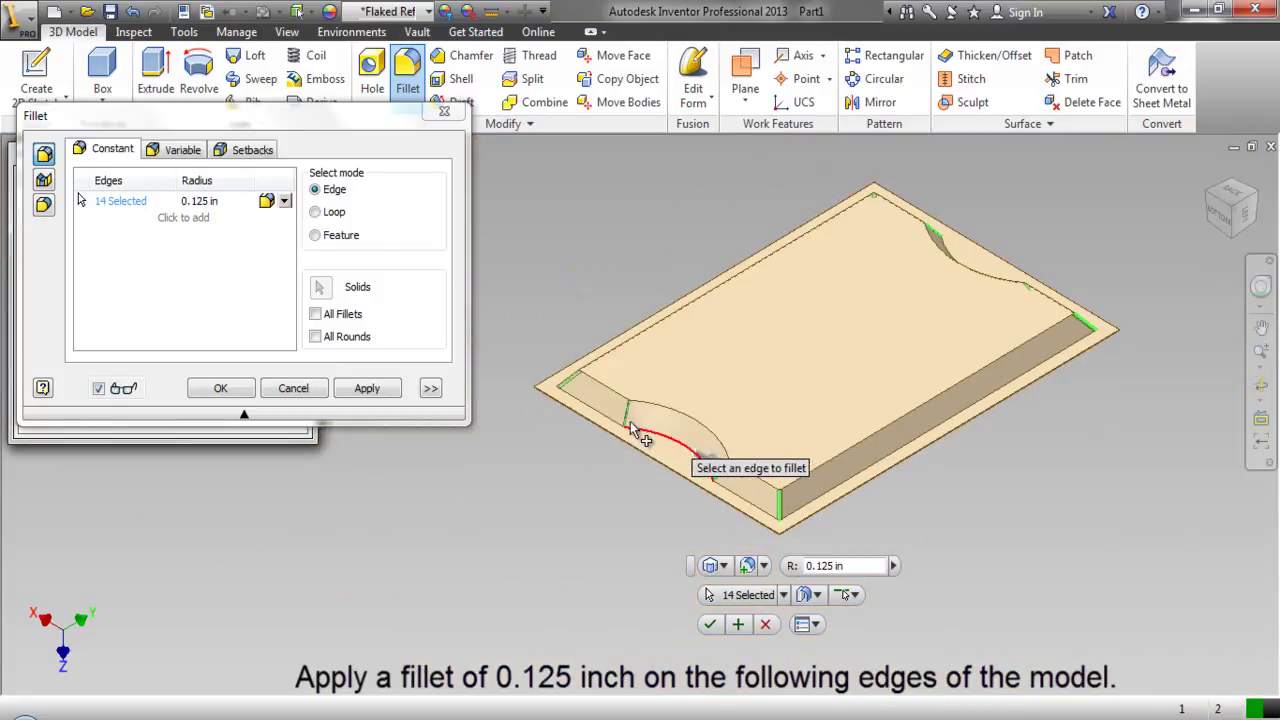
pyautogui.scroll(2, 605, 411)
pyautogui.scroll(3, 641, 417)
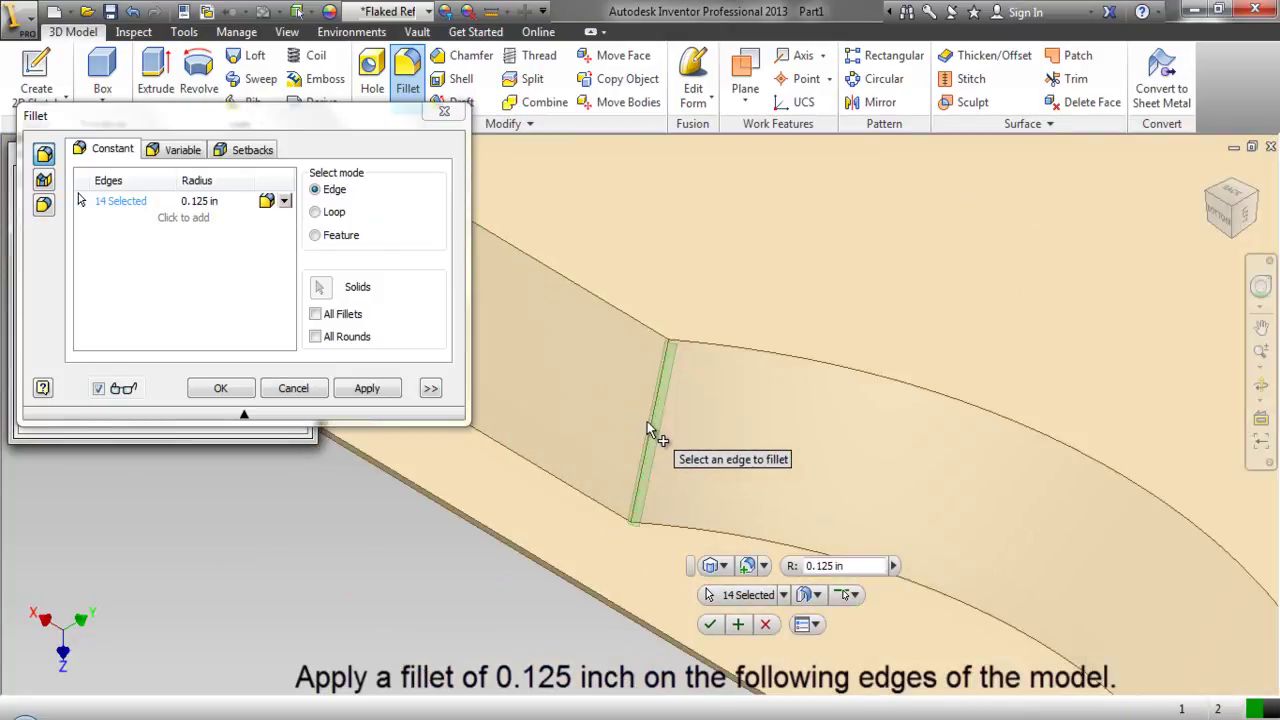
pyautogui.click(650, 426)
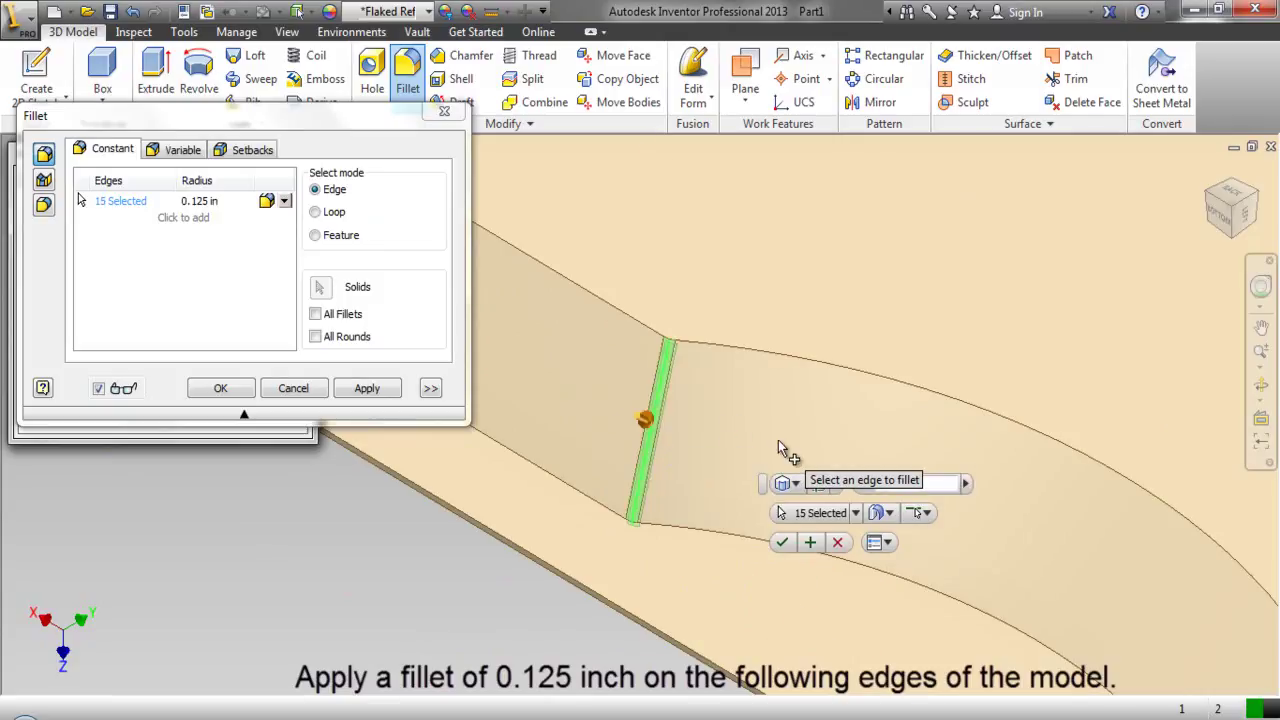
pyautogui.scroll(-1, 775, 448)
pyautogui.scroll(-1, 676, 441)
pyautogui.scroll(1, 507, 350)
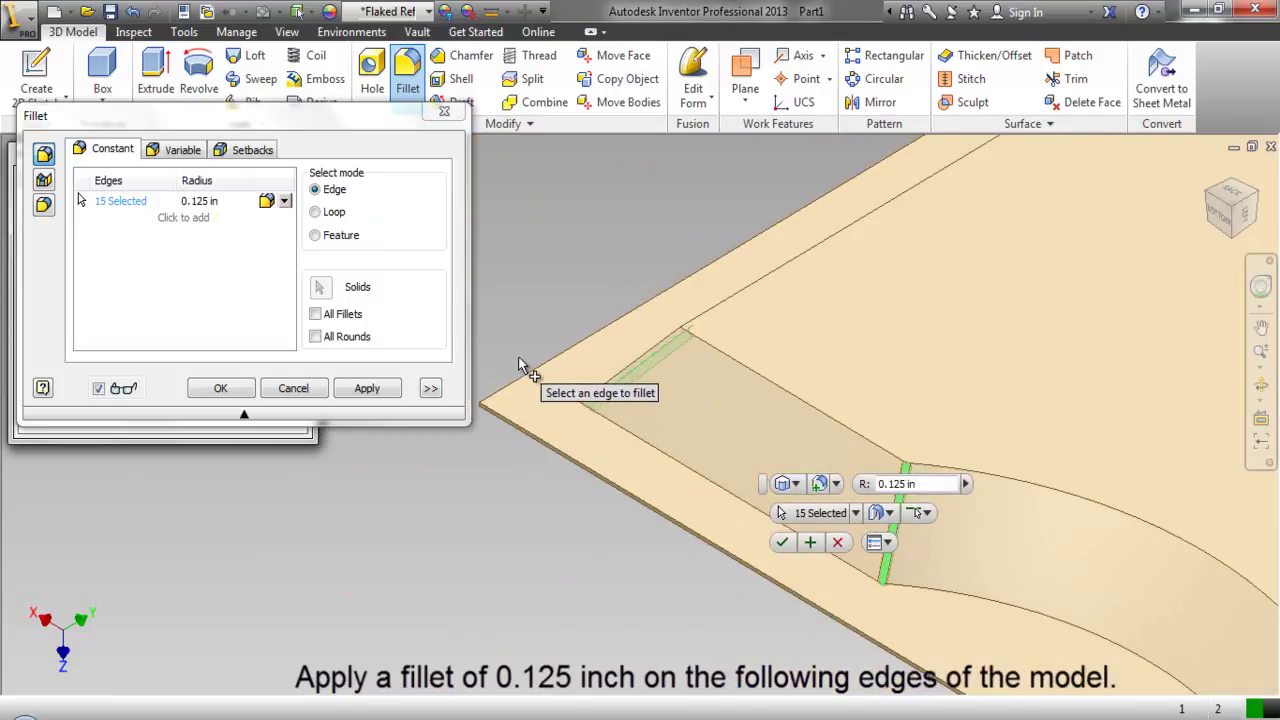
pyautogui.scroll(1, 523, 363)
pyautogui.click(696, 394)
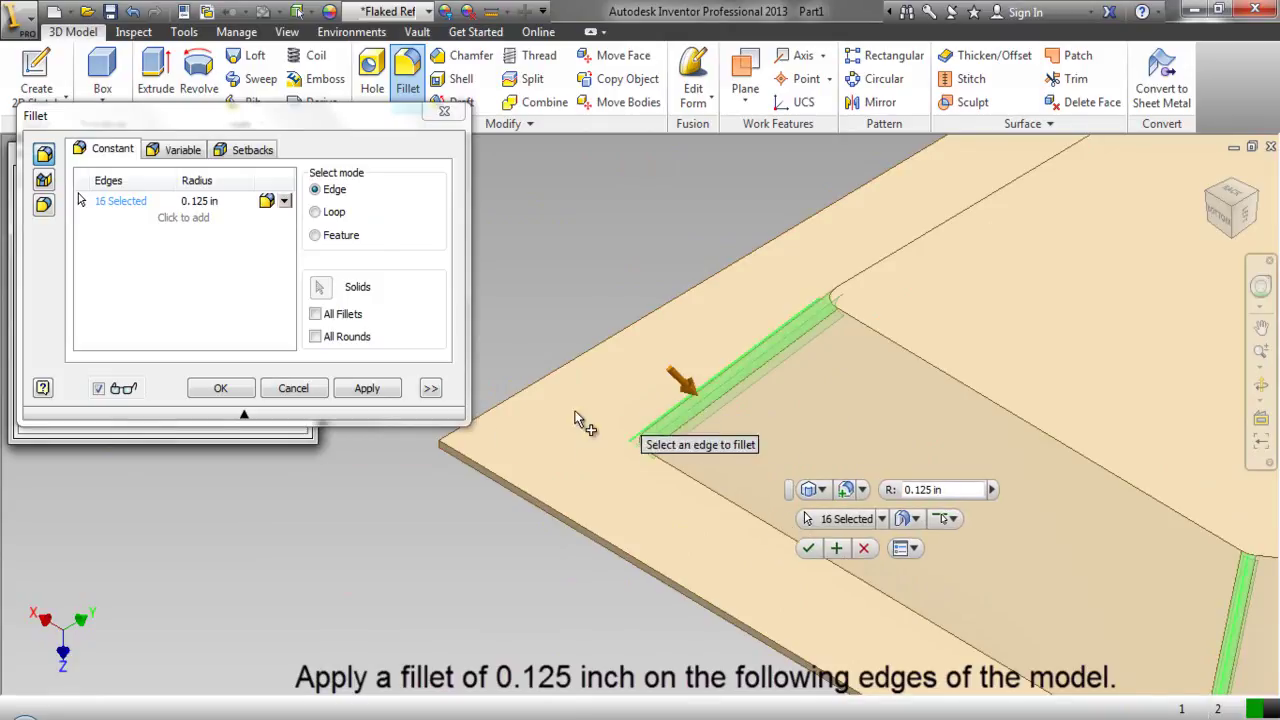
pyautogui.scroll(2, 440, 447)
pyautogui.click(455, 452)
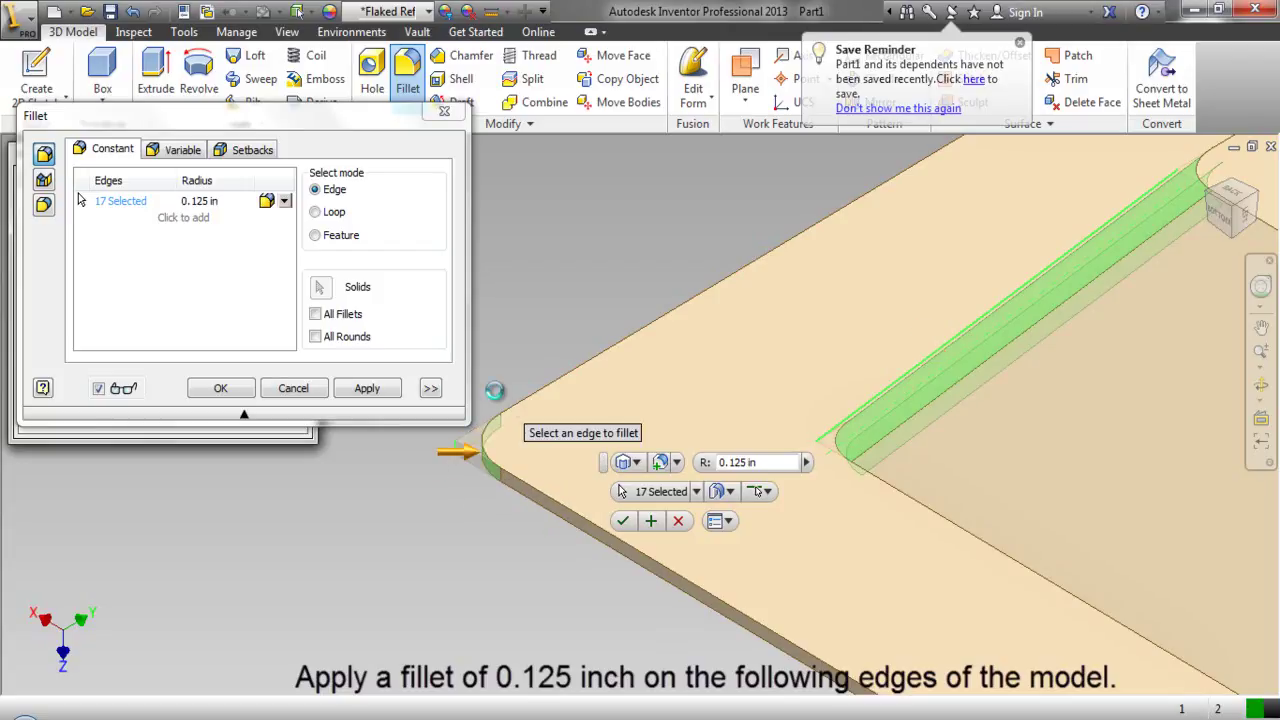
# - Add the outer vertical corner and near corner edges to the fillet selection
pyautogui.scroll(-3, 485, 412)
pyautogui.scroll(-3, 460, 464)
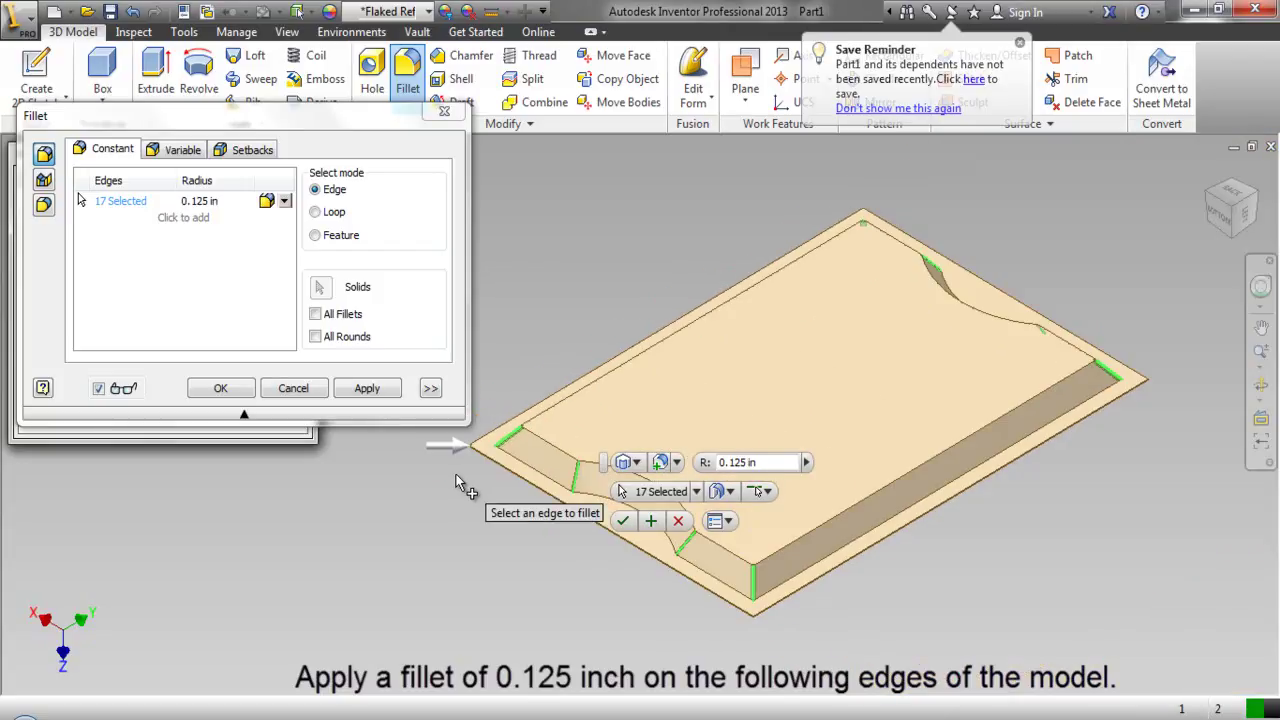
pyautogui.scroll(4, 720, 612)
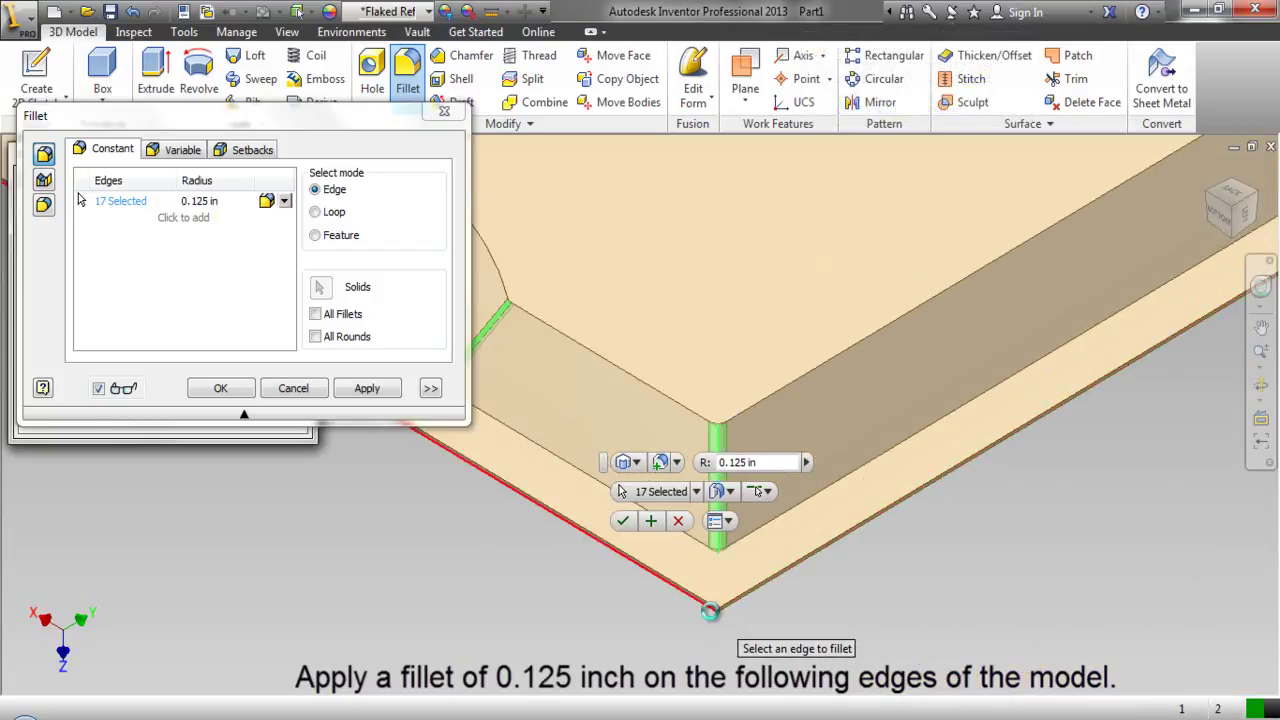
pyautogui.scroll(3, 712, 612)
pyautogui.click(763, 598)
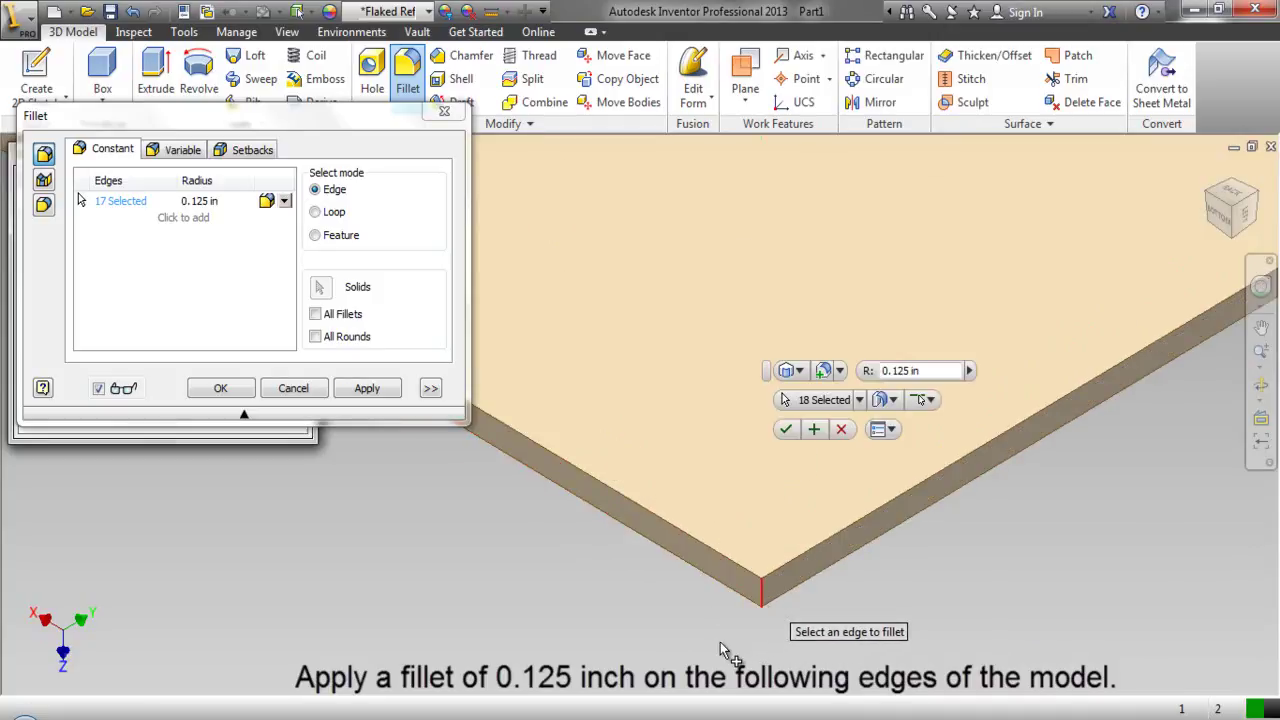
pyautogui.scroll(-5, 600, 636)
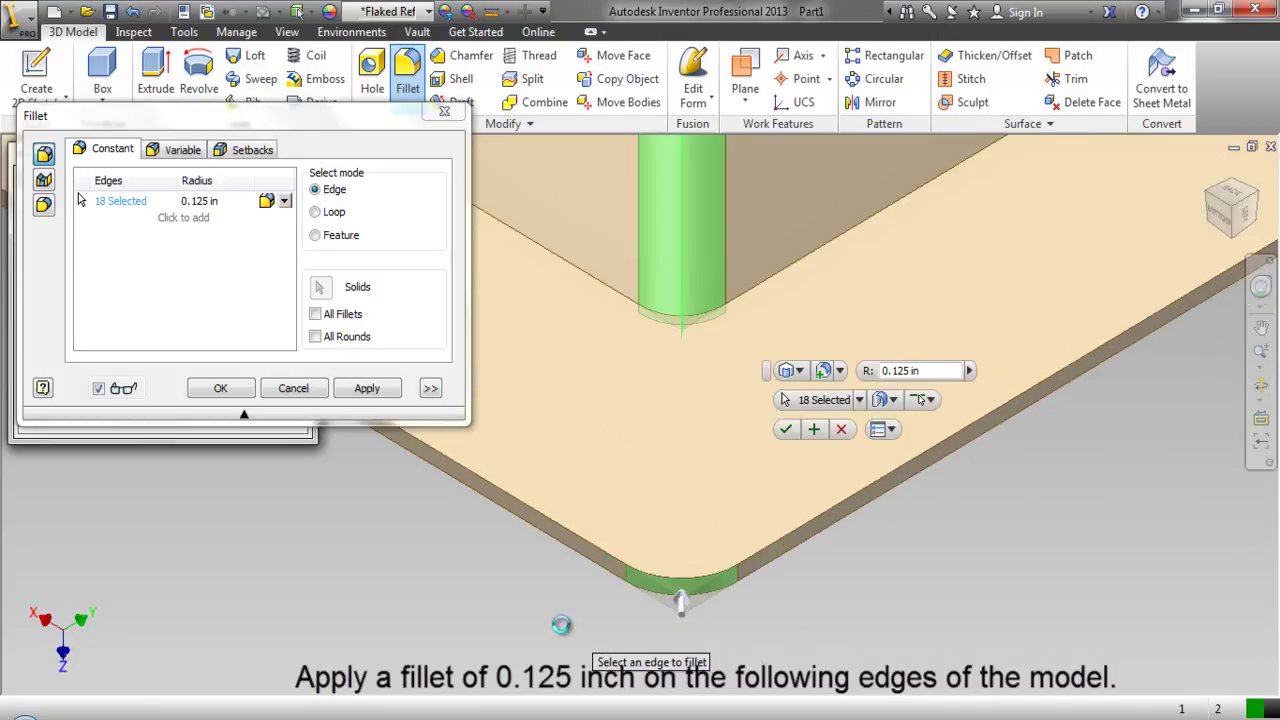
pyautogui.scroll(-3, 603, 628)
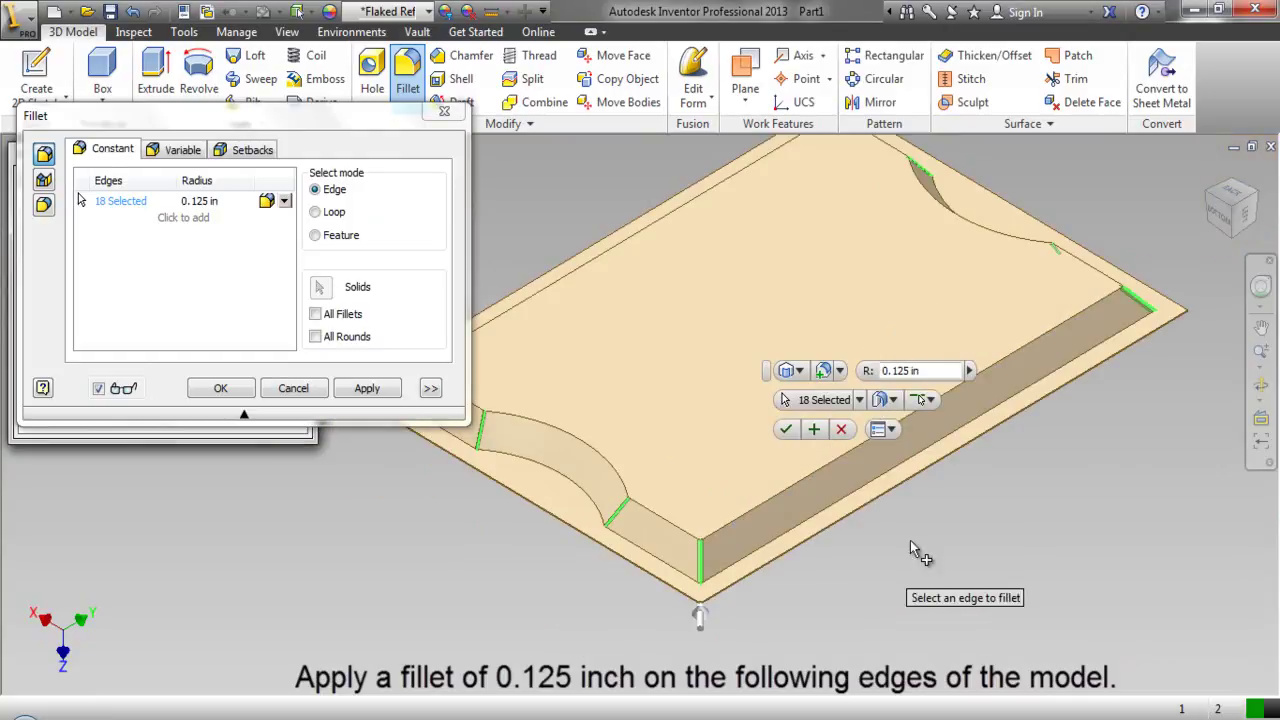
pyautogui.scroll(5, 1200, 303)
pyautogui.scroll(3, 1160, 392)
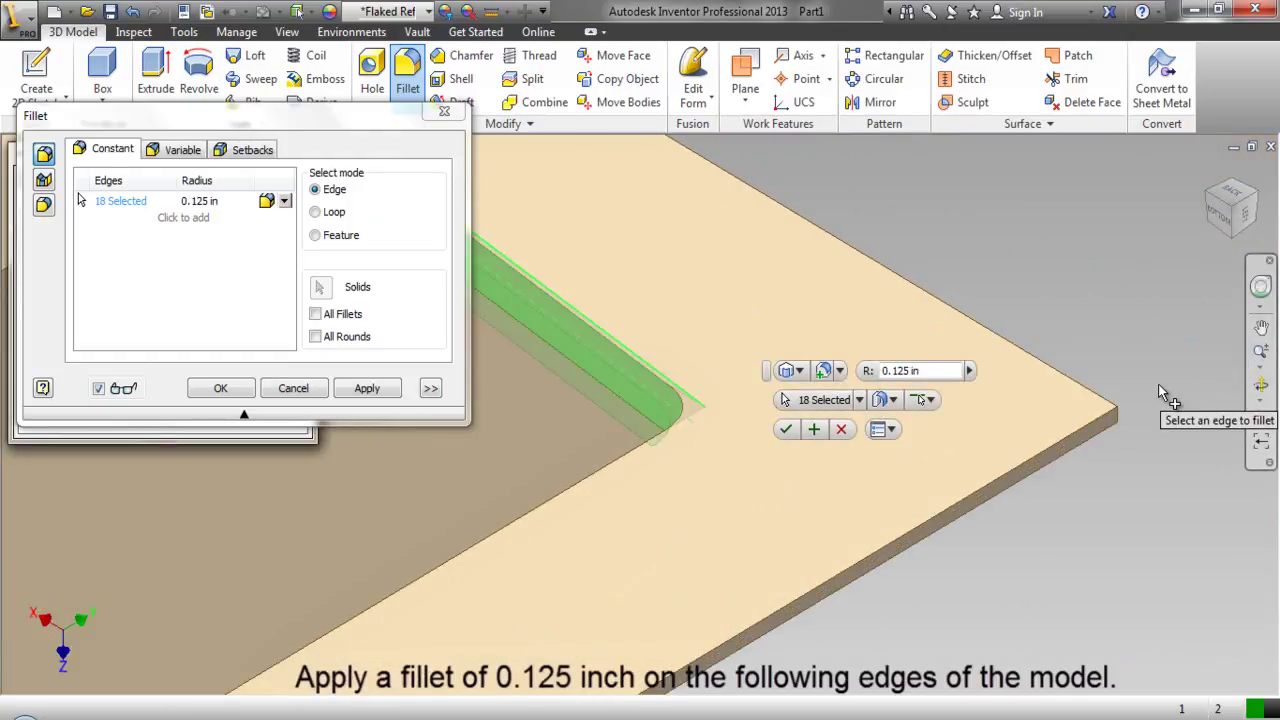
pyautogui.click(1121, 414)
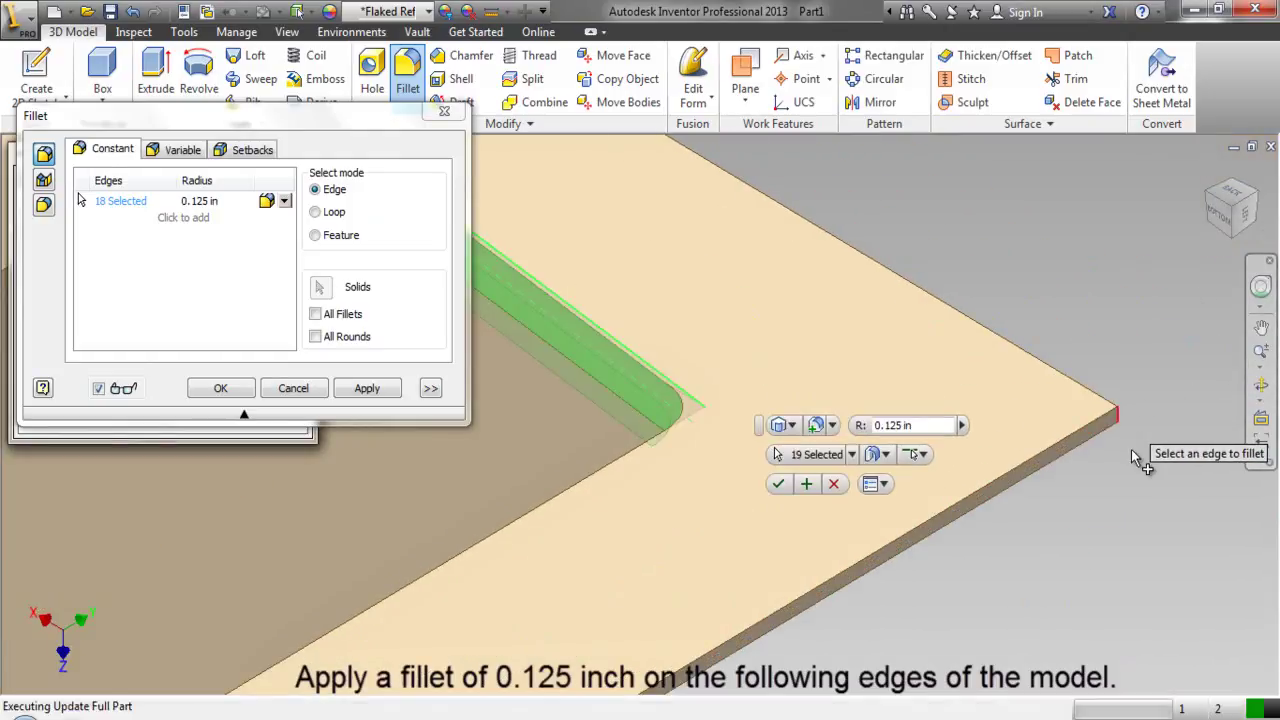
# - Add the short corner edge and apply the 0.125 in fillet to all 20 edges
pyautogui.scroll(-5, 1125, 465)
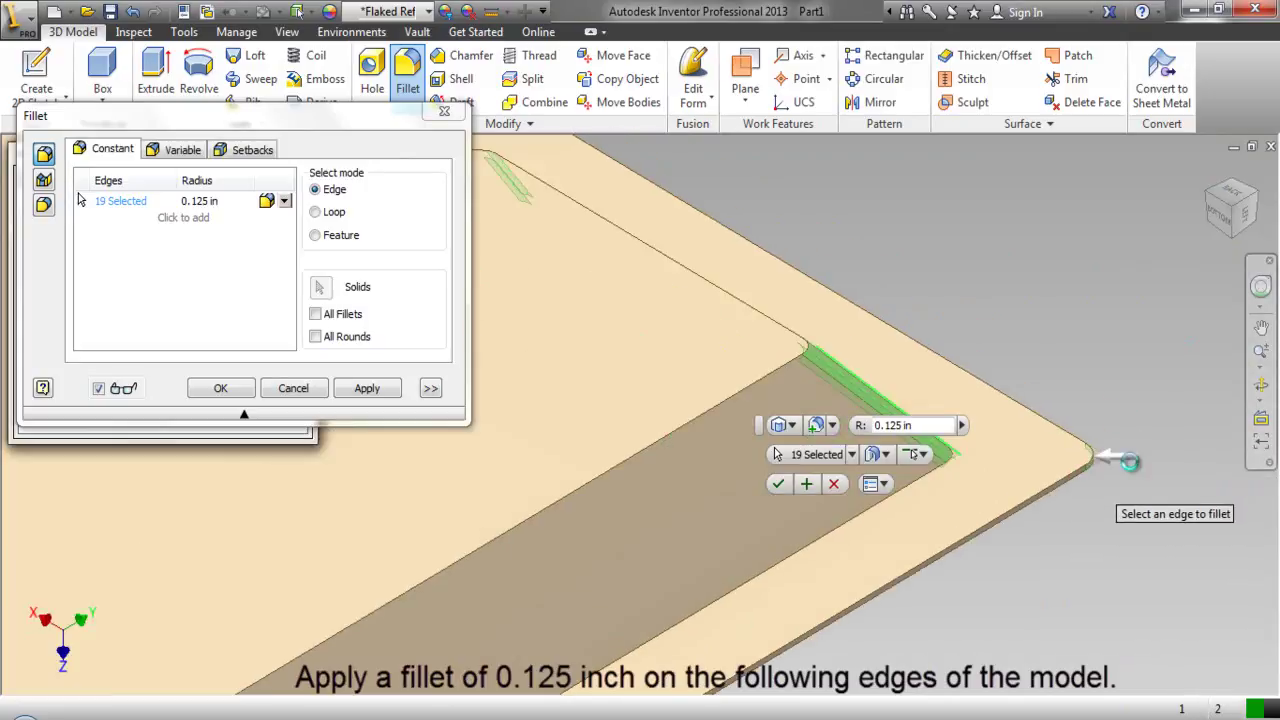
pyautogui.click(1235, 188)
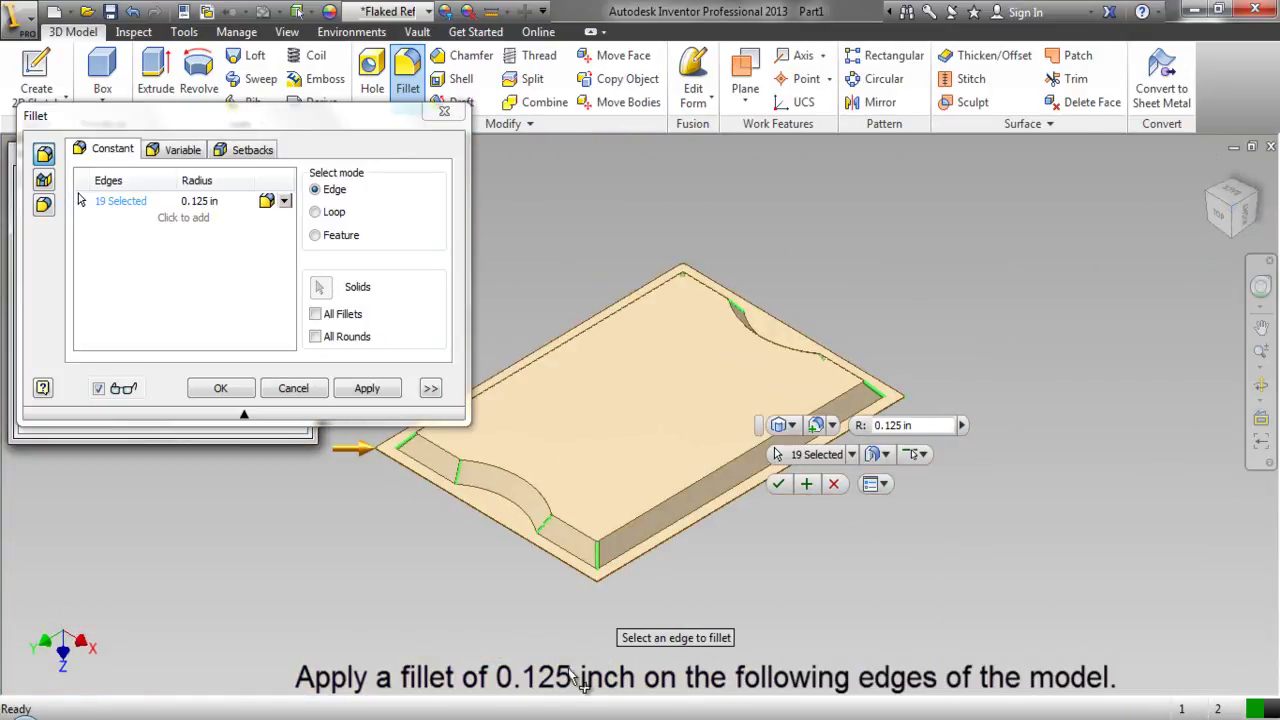
pyautogui.scroll(5, 617, 597)
pyautogui.scroll(5, 611, 588)
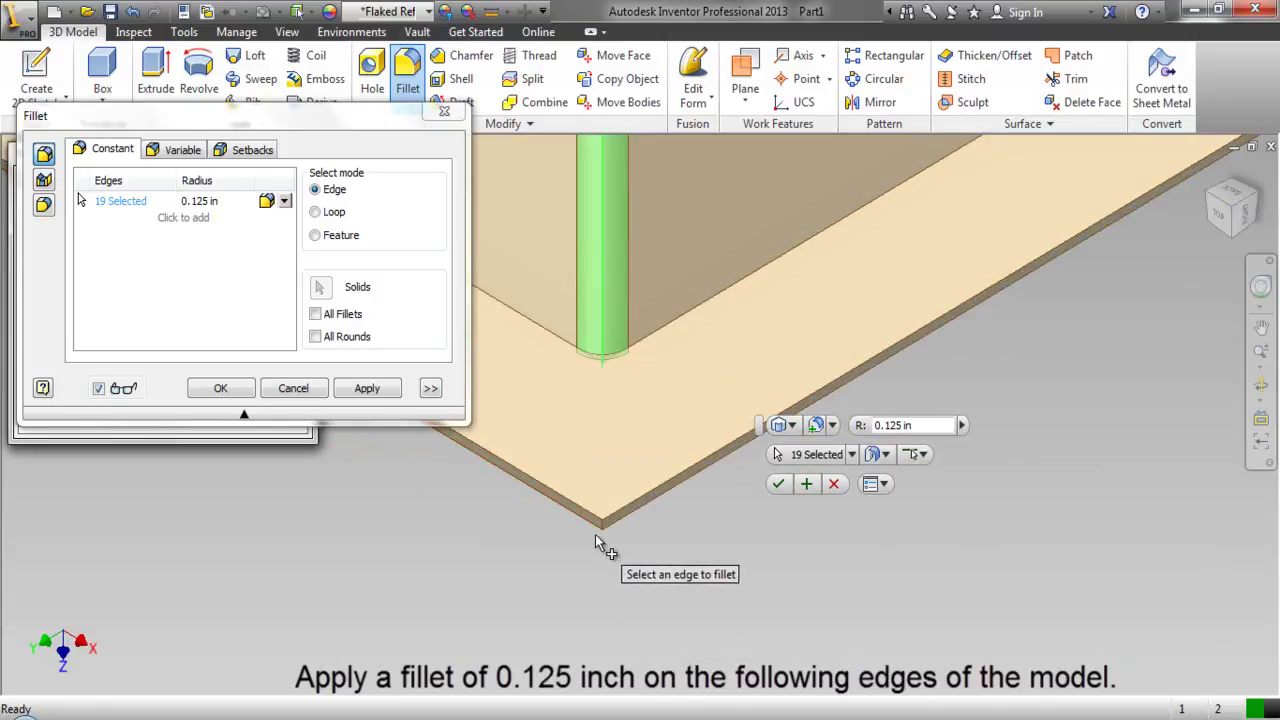
pyautogui.click(603, 530)
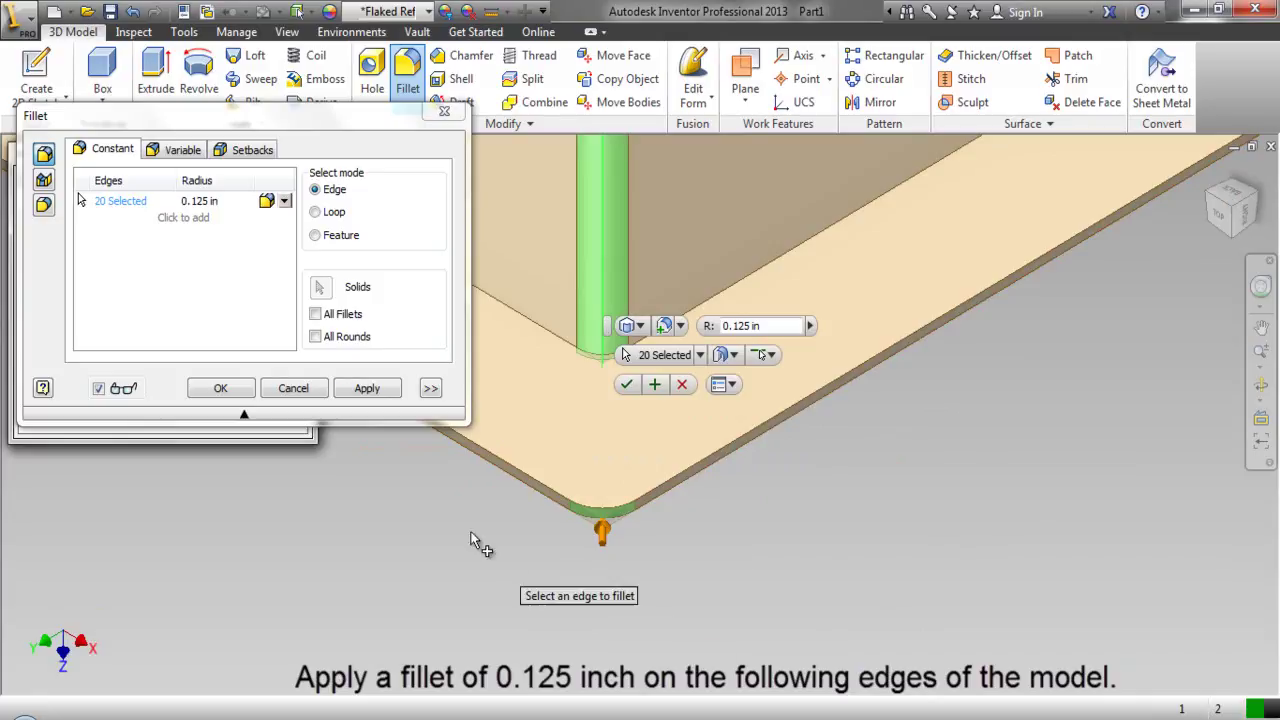
pyautogui.click(221, 389)
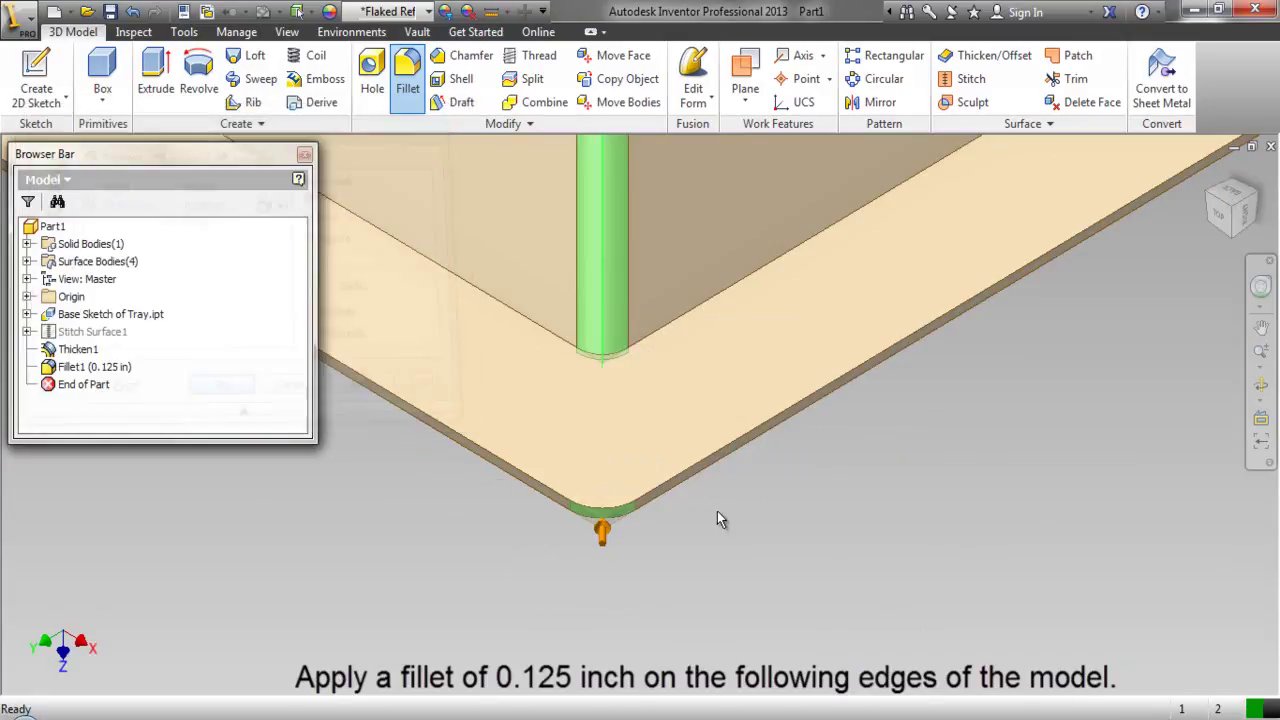
# - Return to the home isometric view and save the part as 'Tray'
pyautogui.click(1209, 175)
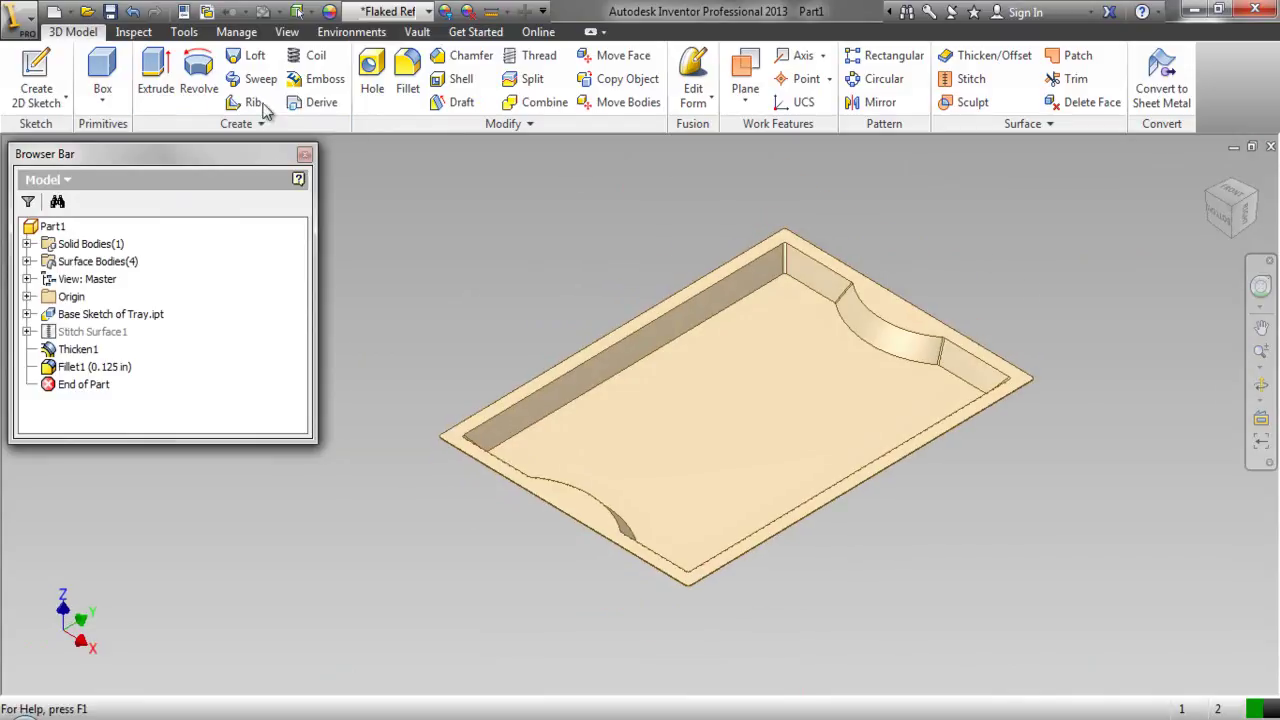
pyautogui.click(110, 12)
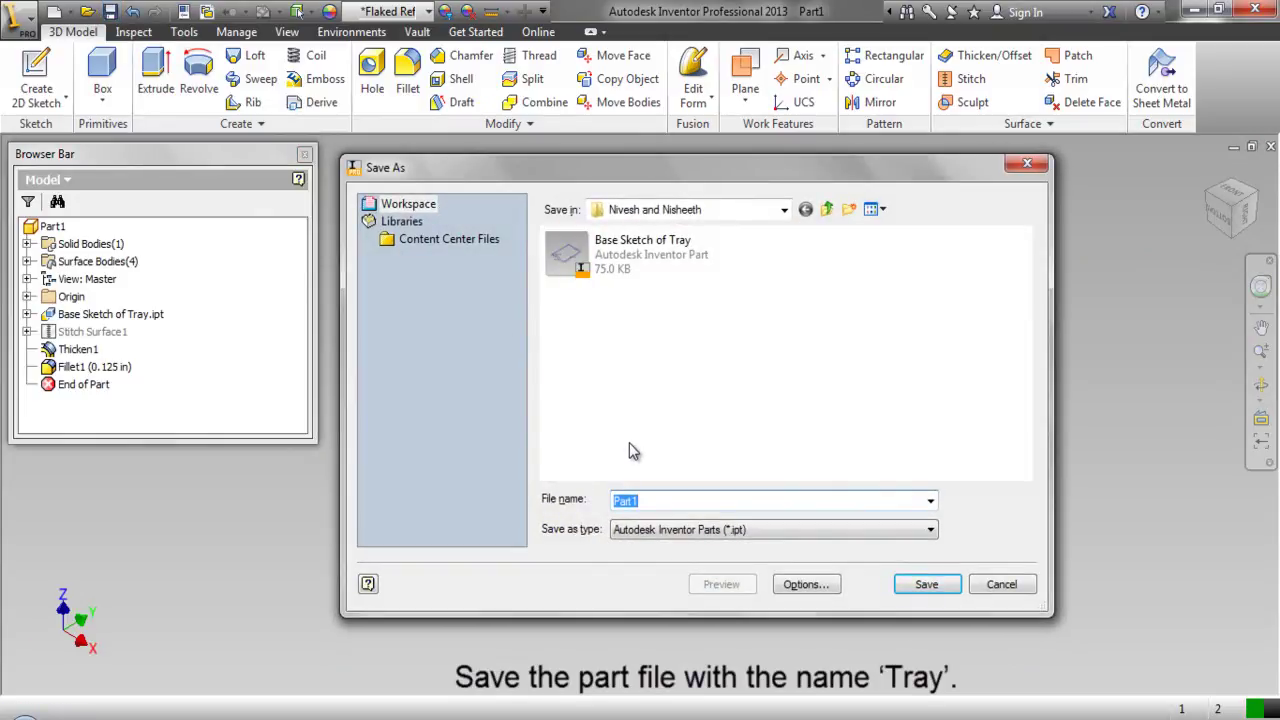
pyautogui.write('Tray')
pyautogui.click(925, 586)
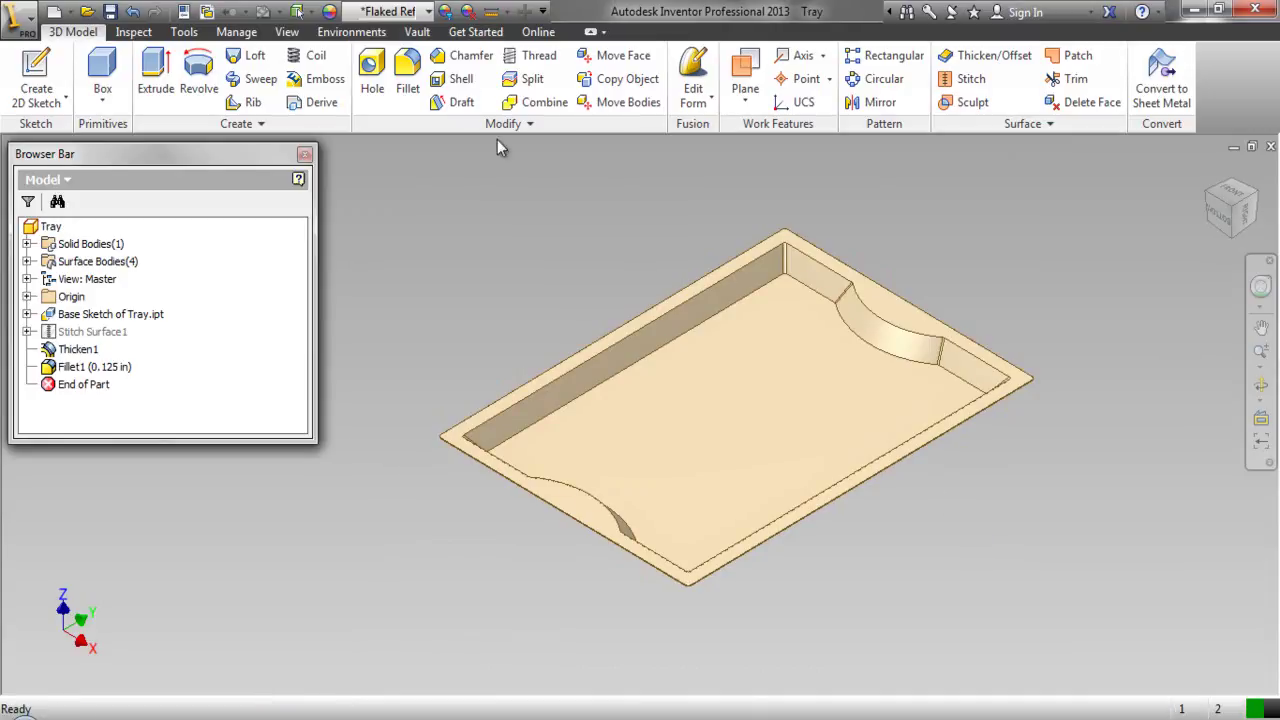
pyautogui.click(288, 32)
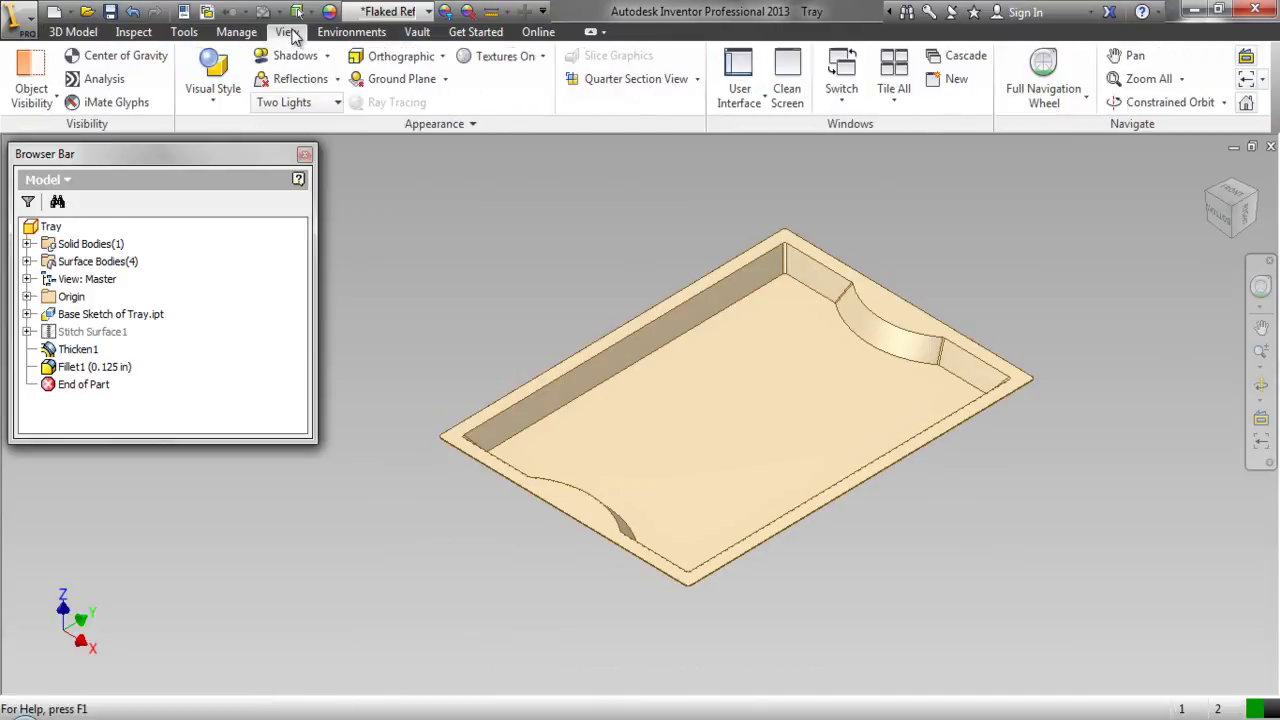
pyautogui.click(787, 85)
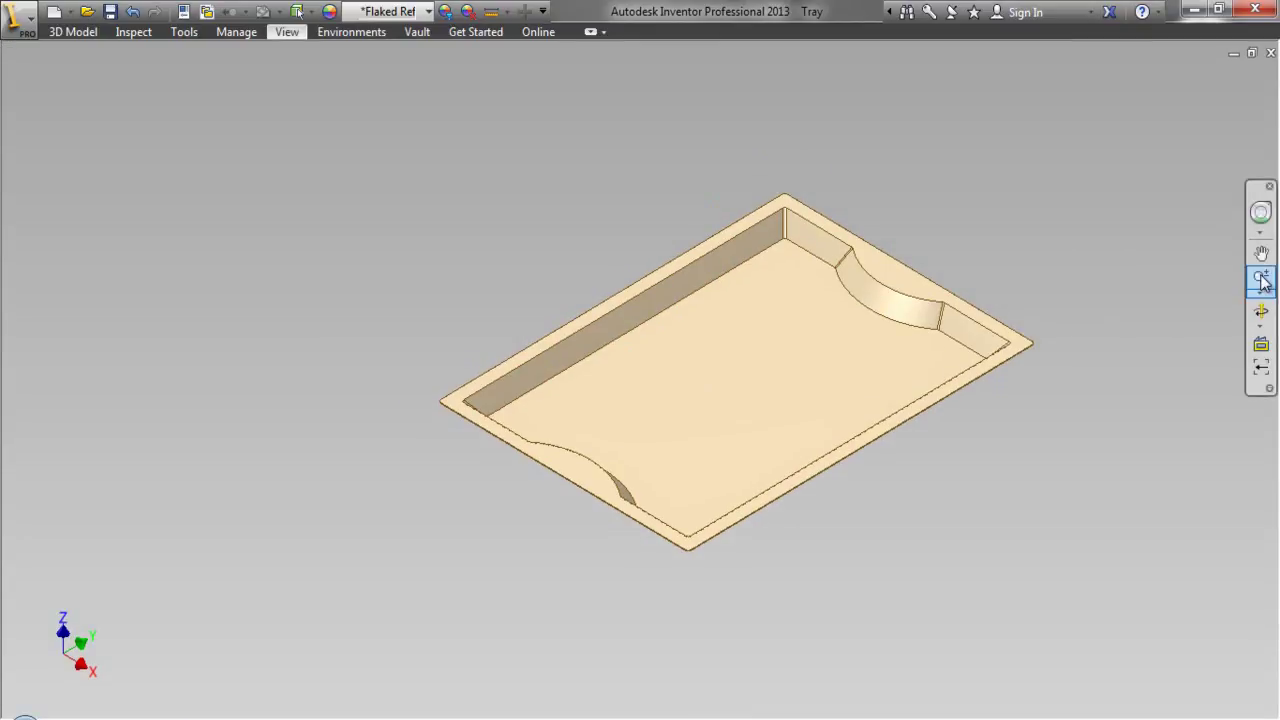
pyautogui.click(1259, 262)
pyautogui.moveTo(845, 352); pyautogui.dragTo(730, 357)
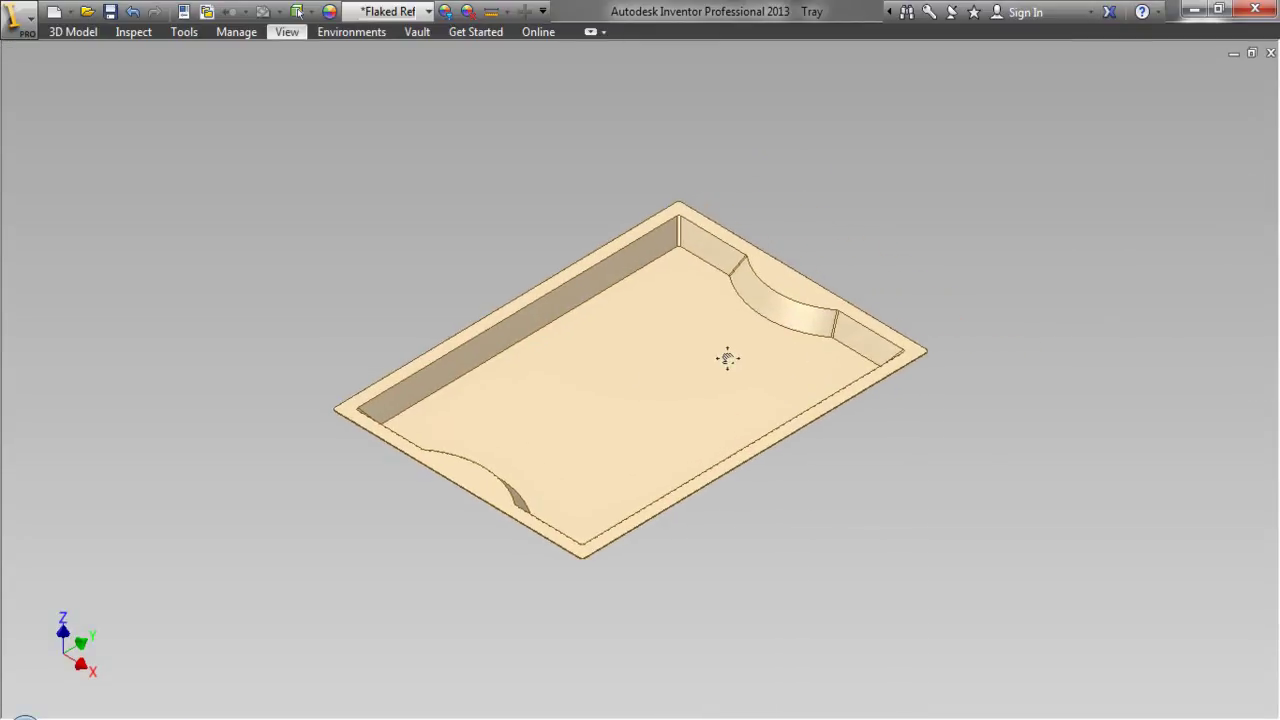
pyautogui.rightClick(688, 348)
pyautogui.click(645, 442)
pyautogui.moveTo(640, 451); pyautogui.dragTo(660, 491)
pyautogui.rightClick(637, 477)
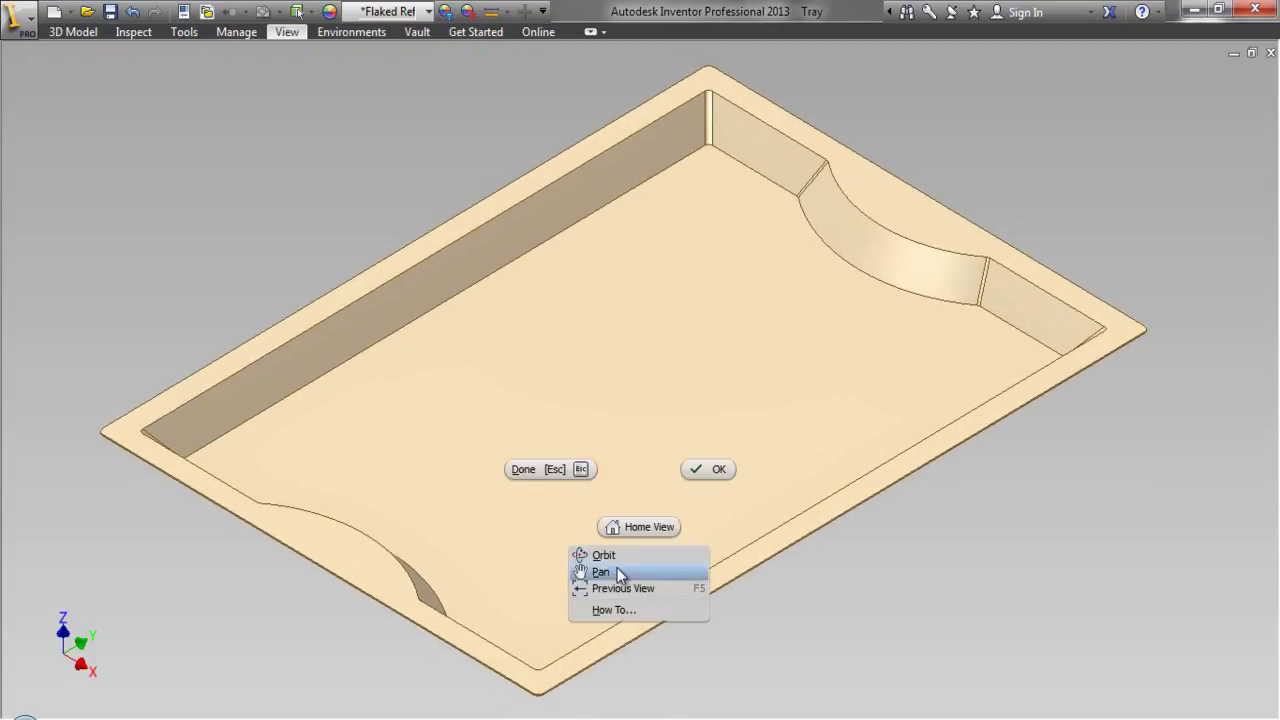
pyautogui.click(602, 572)
pyautogui.moveTo(606, 563); pyautogui.dragTo(657, 554)
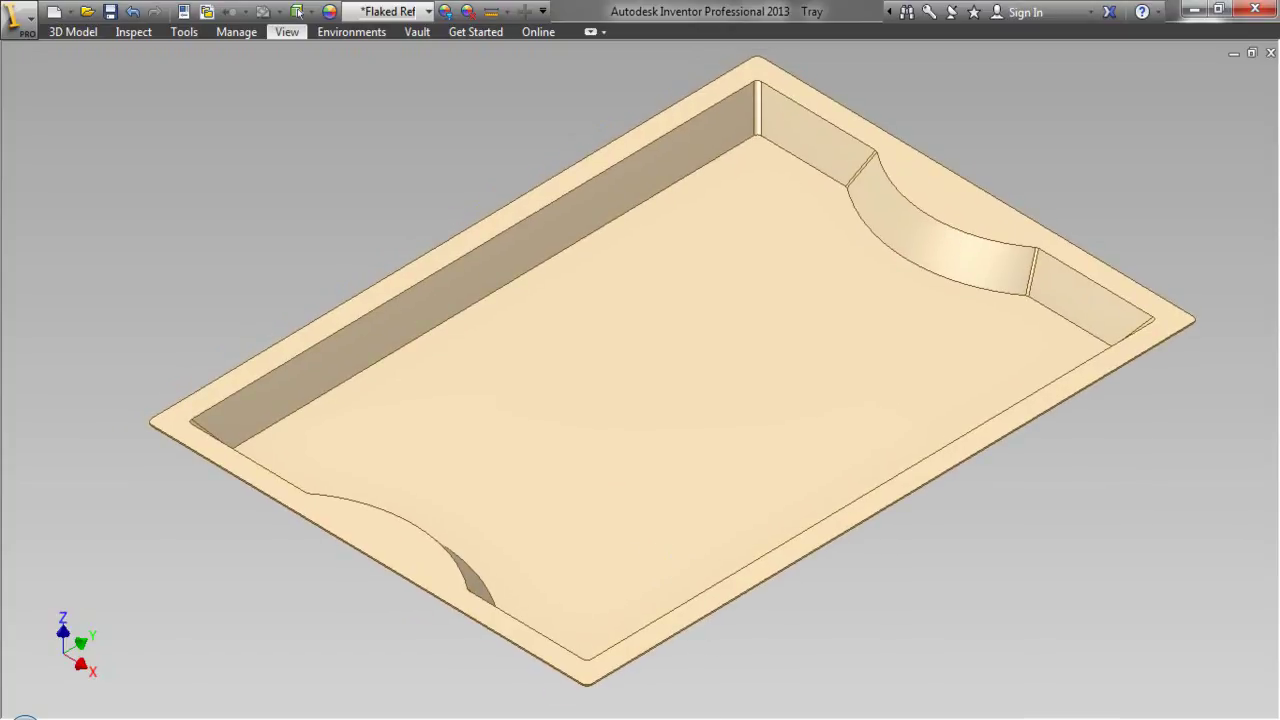
pyautogui.rightClick(1058, 185)
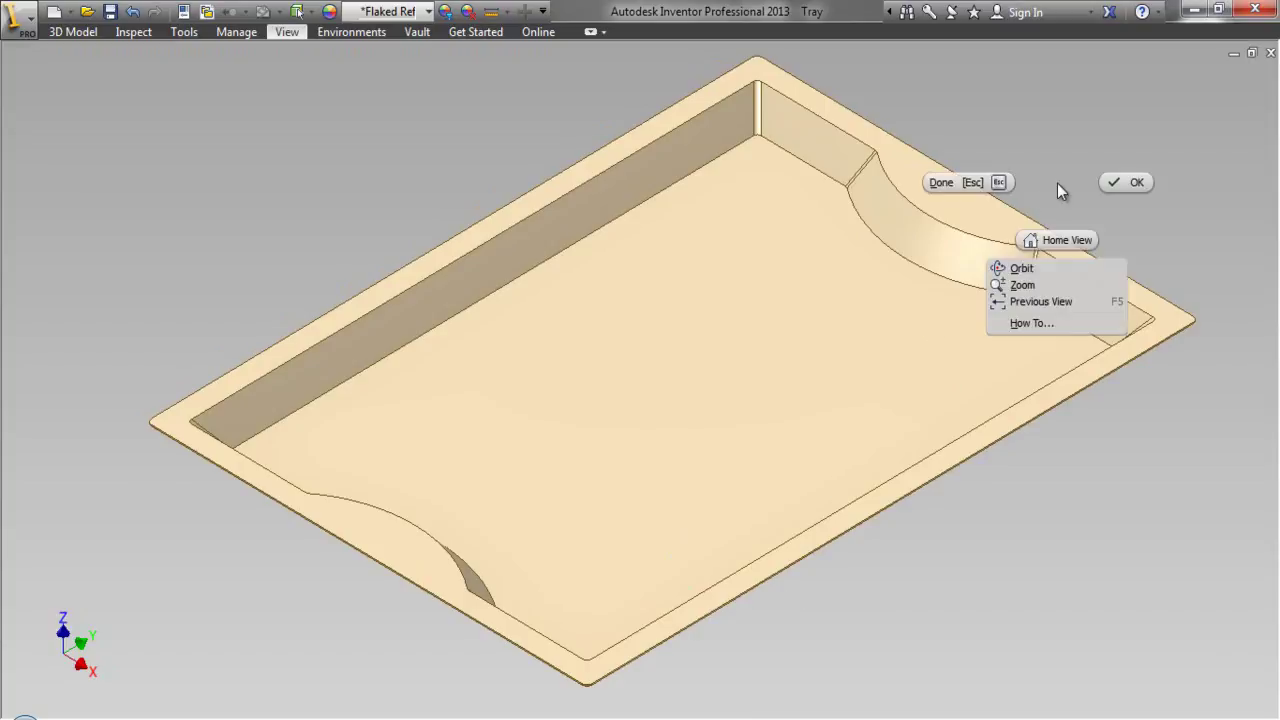
pyautogui.click(1111, 196)
pyautogui.click(1258, 313)
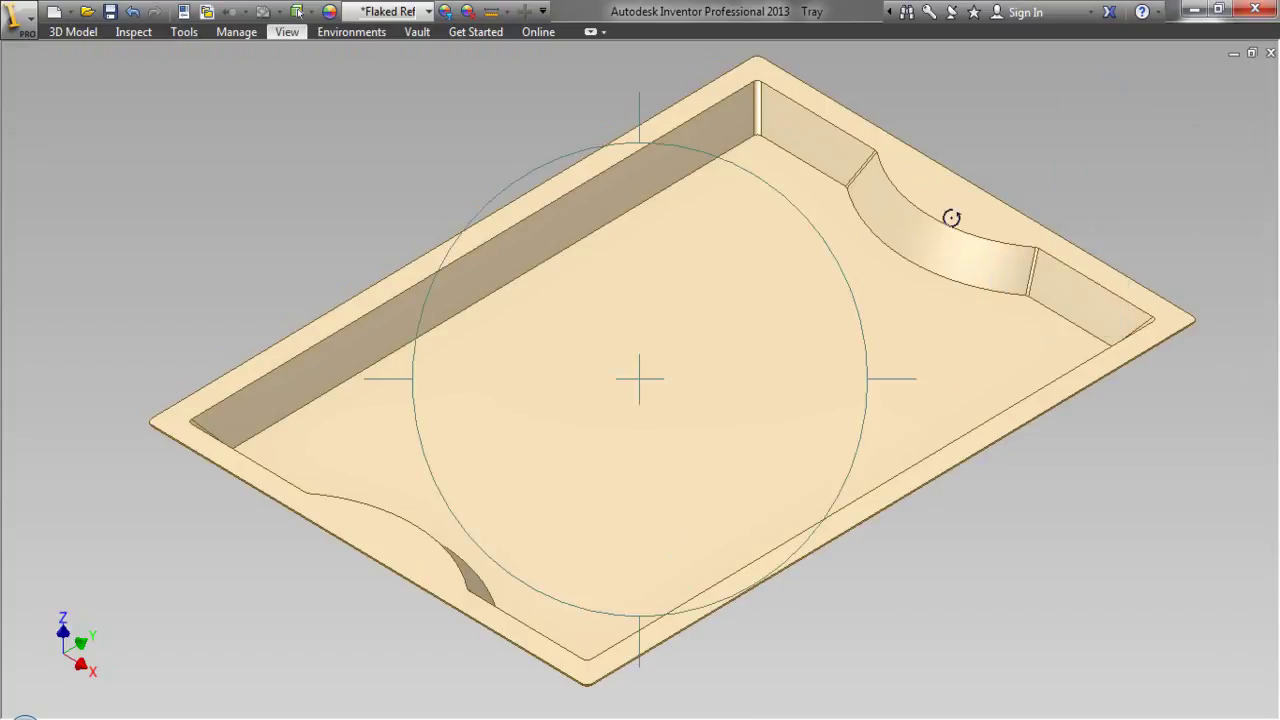
pyautogui.moveTo(639, 128); pyautogui.dragTo(655, 330)
pyautogui.rightClick(660, 289)
pyautogui.click(729, 277)
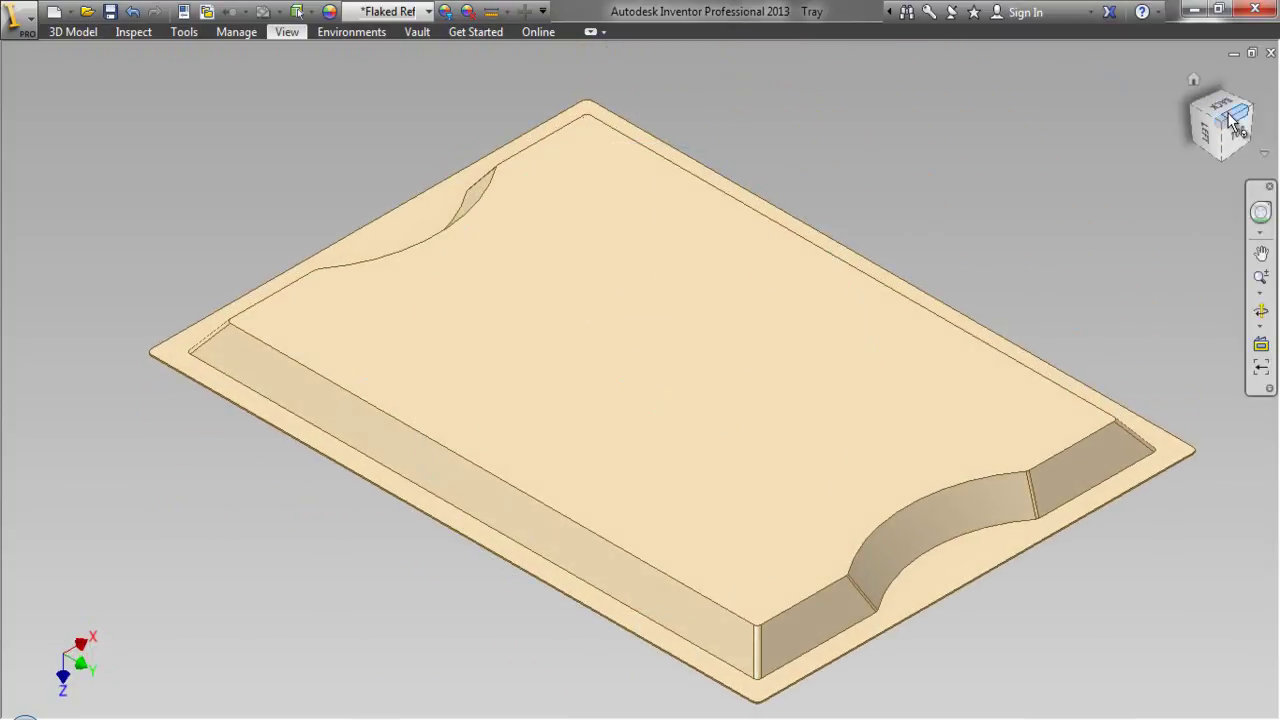
pyautogui.click(1258, 281)
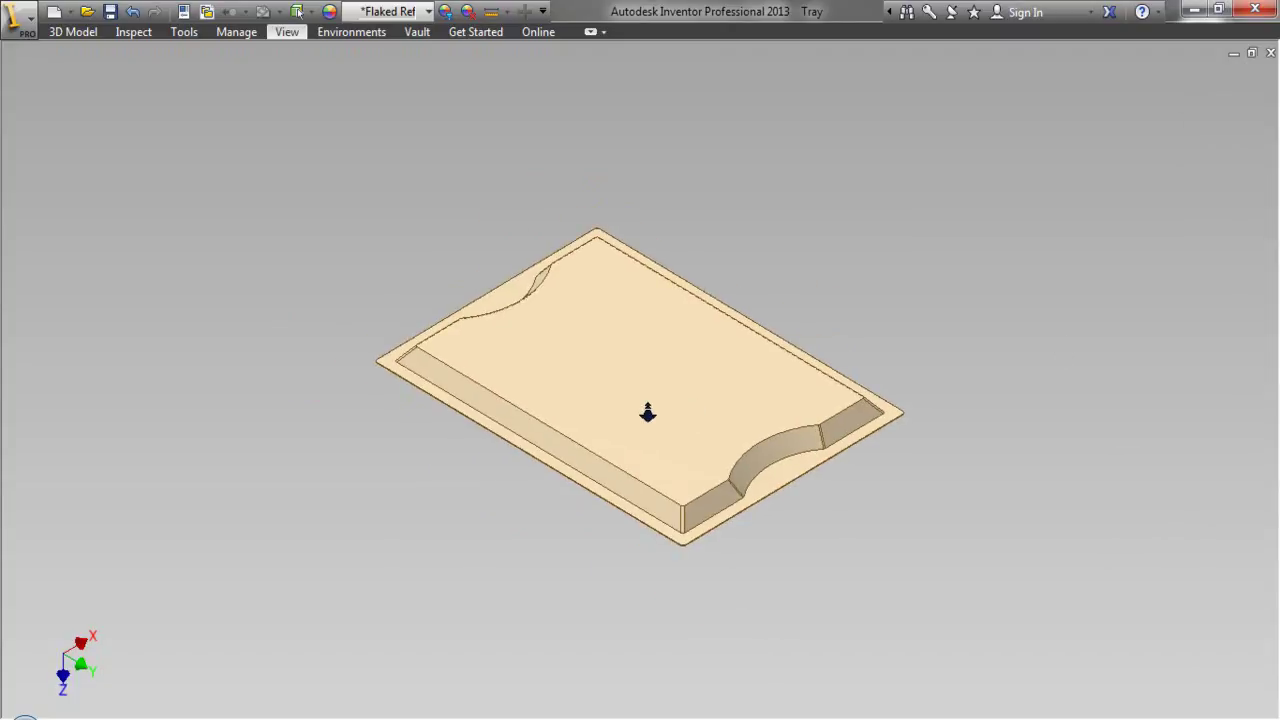
pyautogui.moveTo(646, 411); pyautogui.dragTo(648, 486)
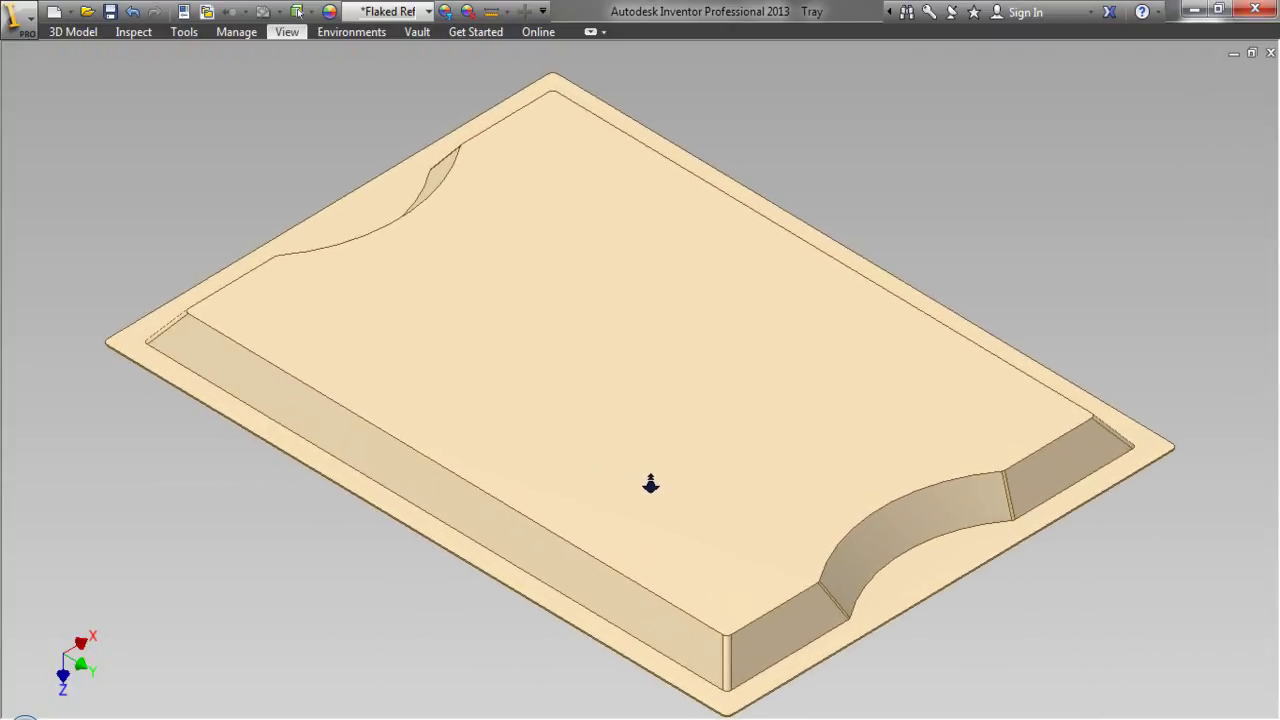
pyautogui.rightClick(650, 486)
pyautogui.click(632, 592)
pyautogui.moveTo(630, 575); pyautogui.dragTo(662, 548)
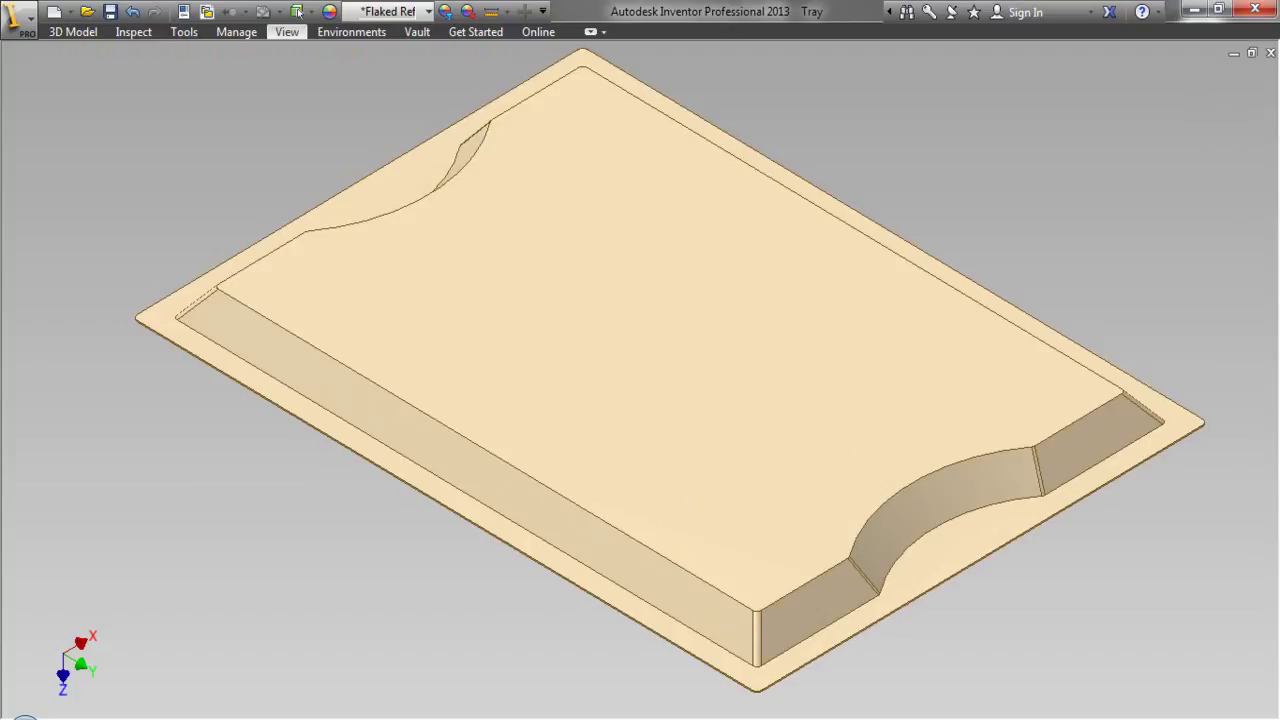
pyautogui.rightClick(740, 263)
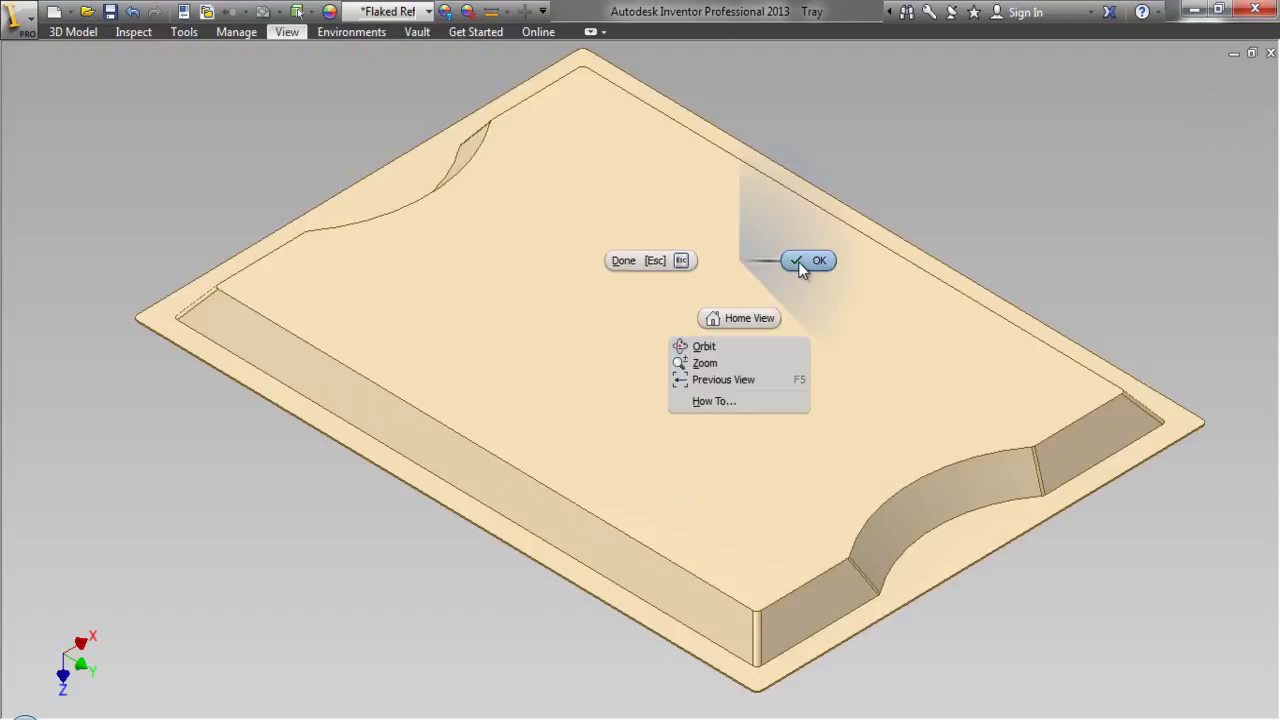
pyautogui.click(806, 261)
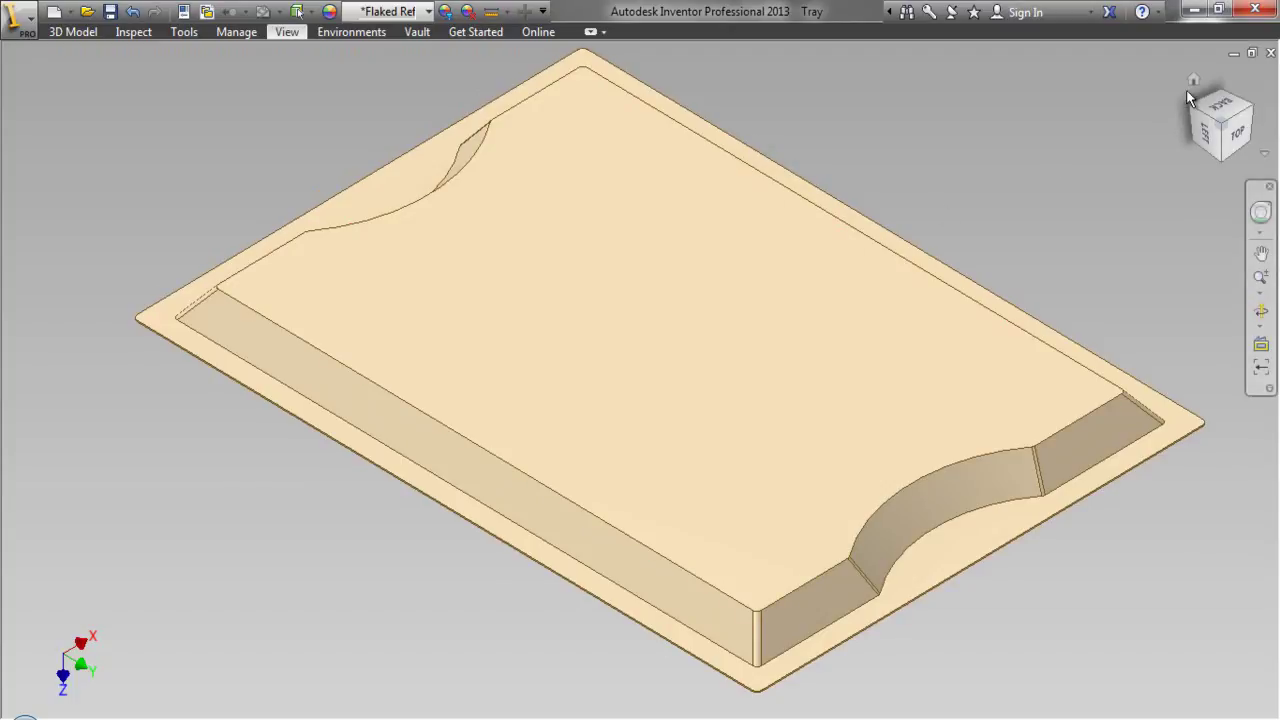
pyautogui.click(1192, 81)
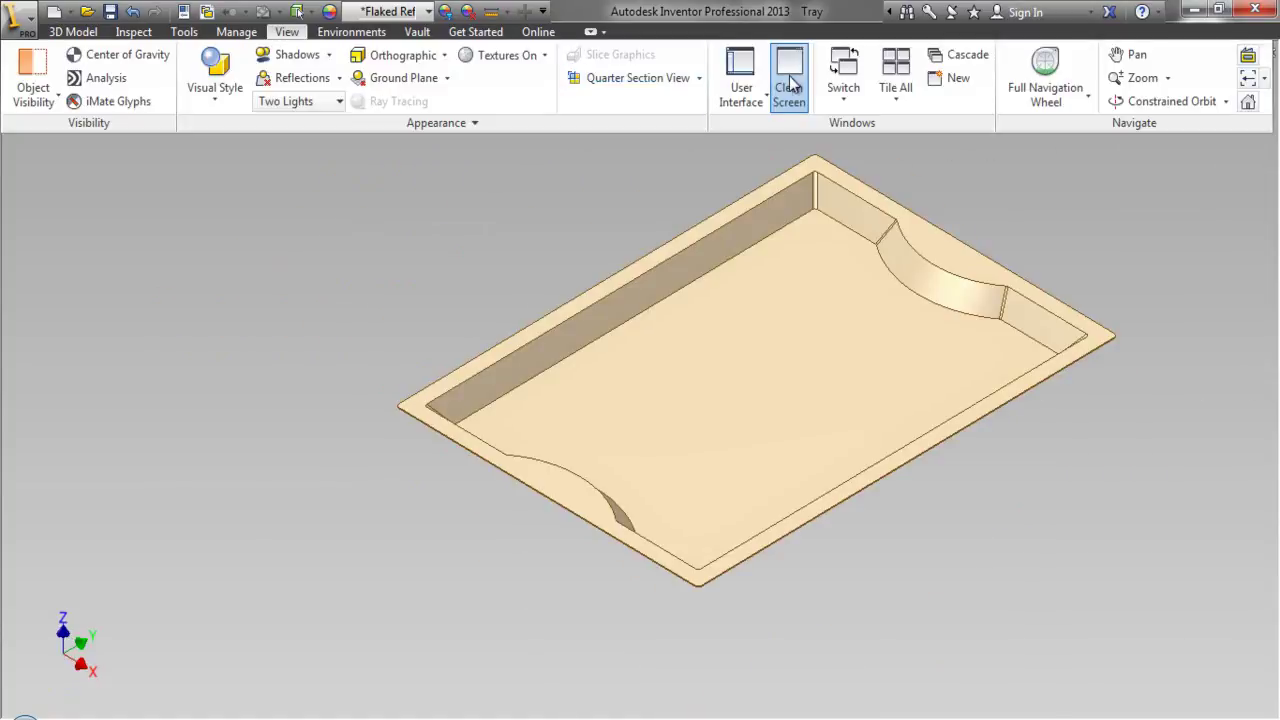
# - Turn off Clean Screen to restore the model tree and return to the 3D Model tools
pyautogui.click(789, 65)
pyautogui.hotkey('ctrl', '0')
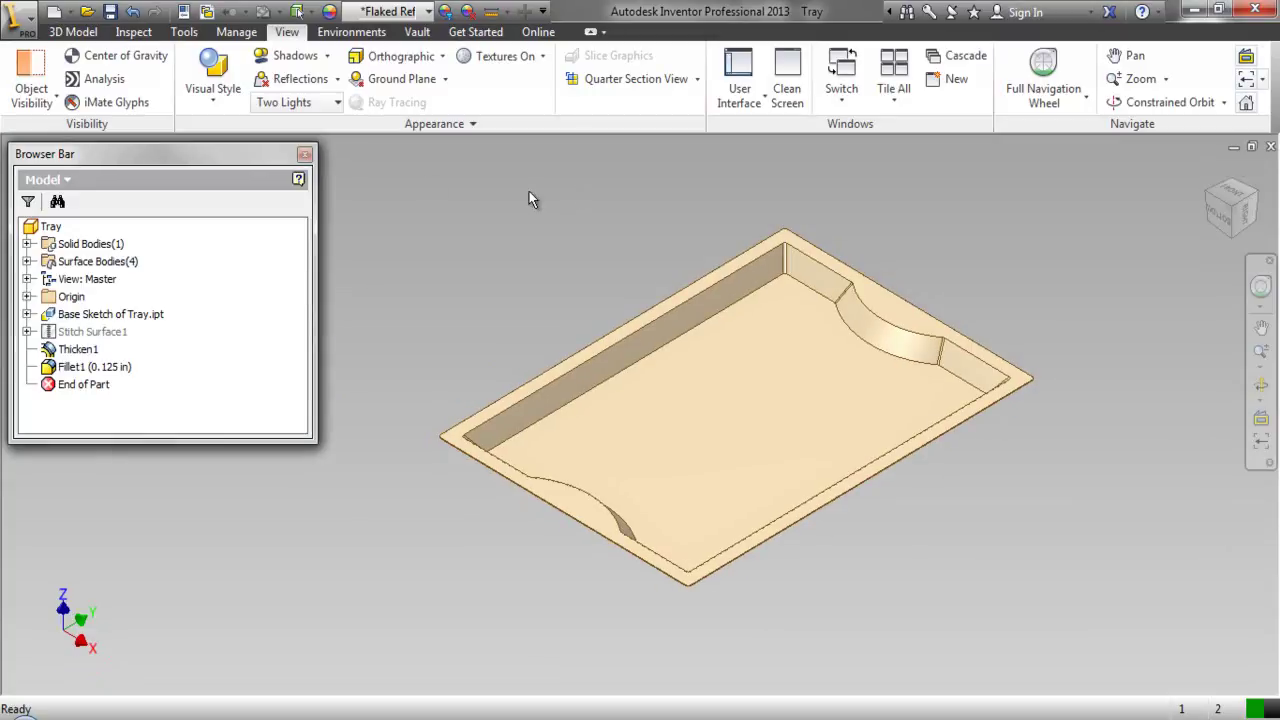
pyautogui.click(88, 32)
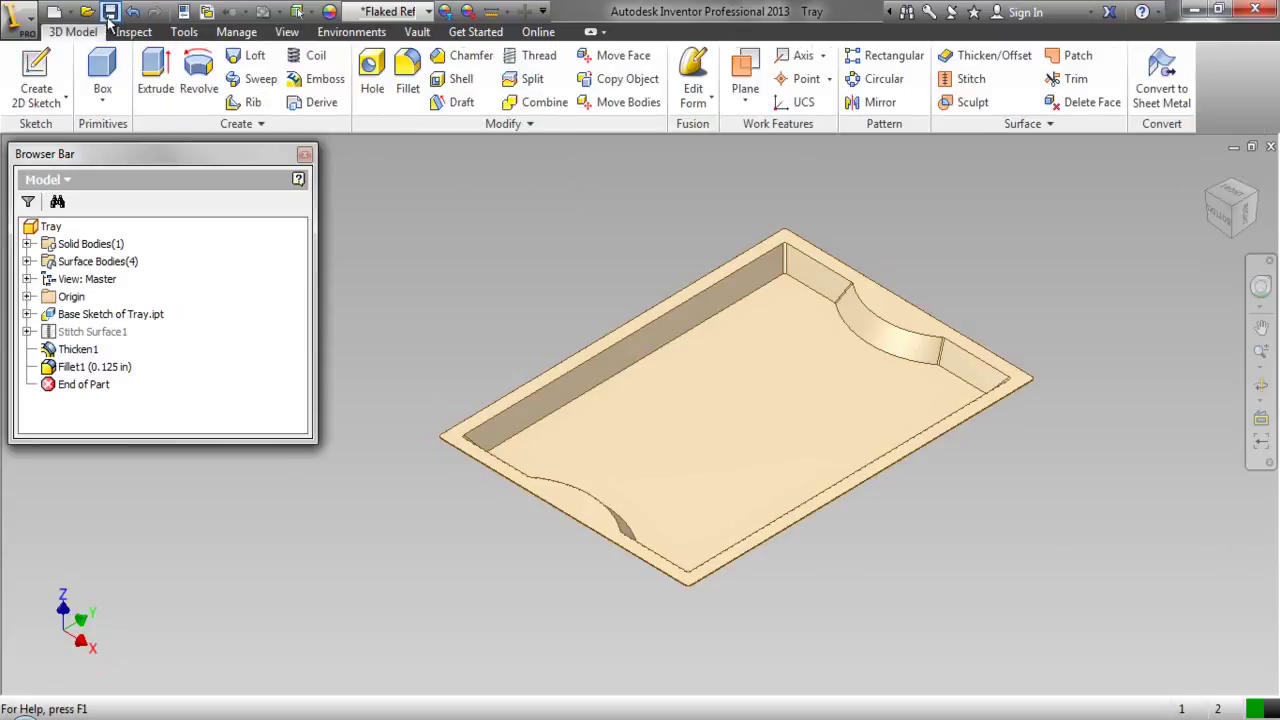